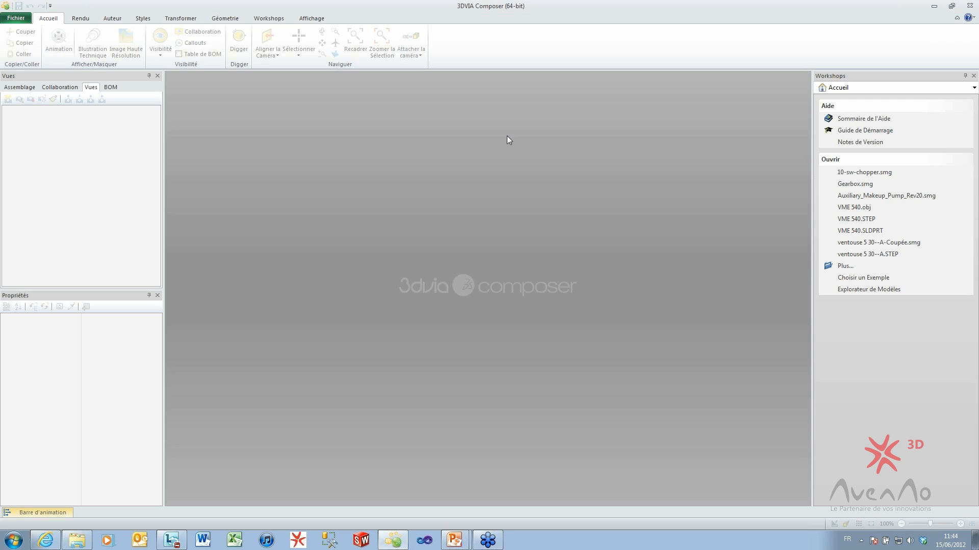
# Examine the 3D and image file formats that can be opened, without opening a file.
pyautogui.click(10, 21)
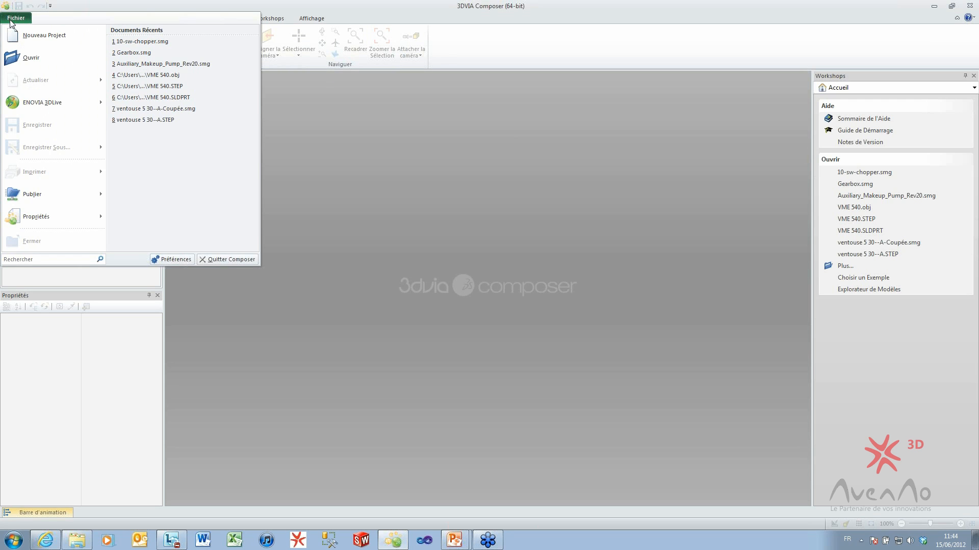
pyautogui.click(29, 55)
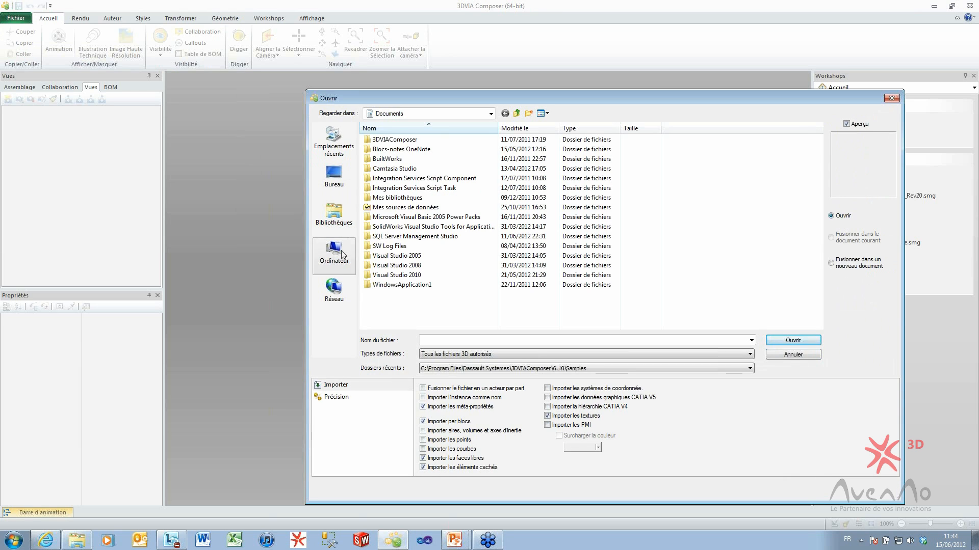
pyautogui.click(334, 176)
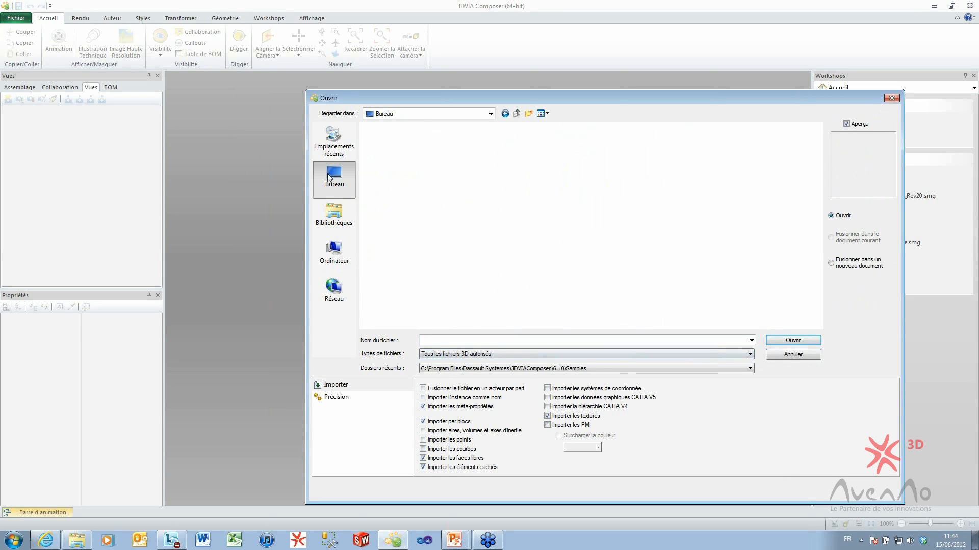
pyautogui.click(461, 356)
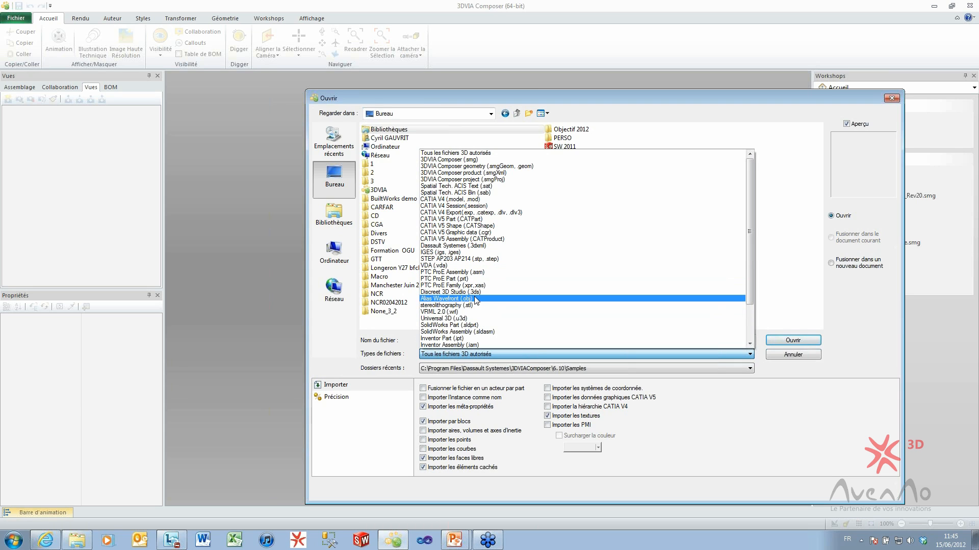
pyautogui.scroll(-2, 474, 287)
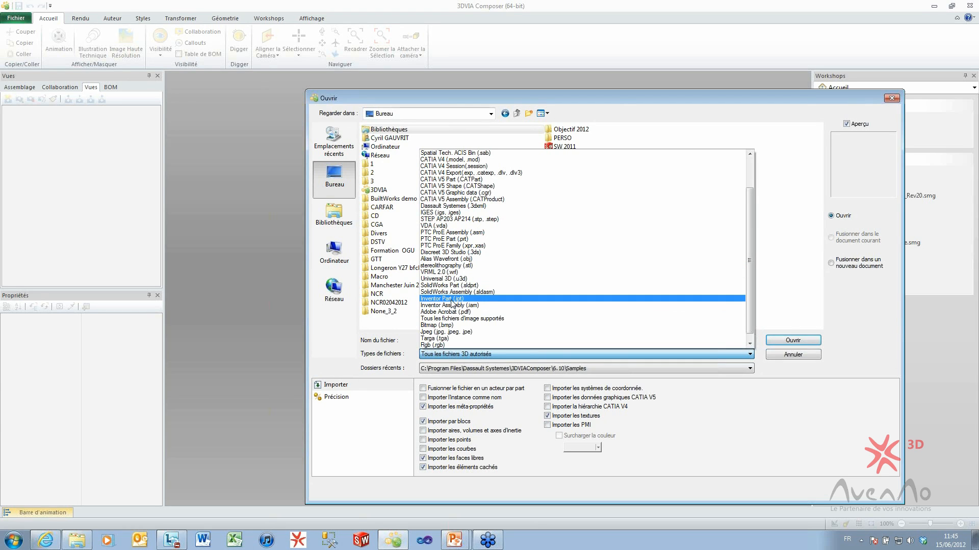
pyautogui.scroll(-1, 454, 316)
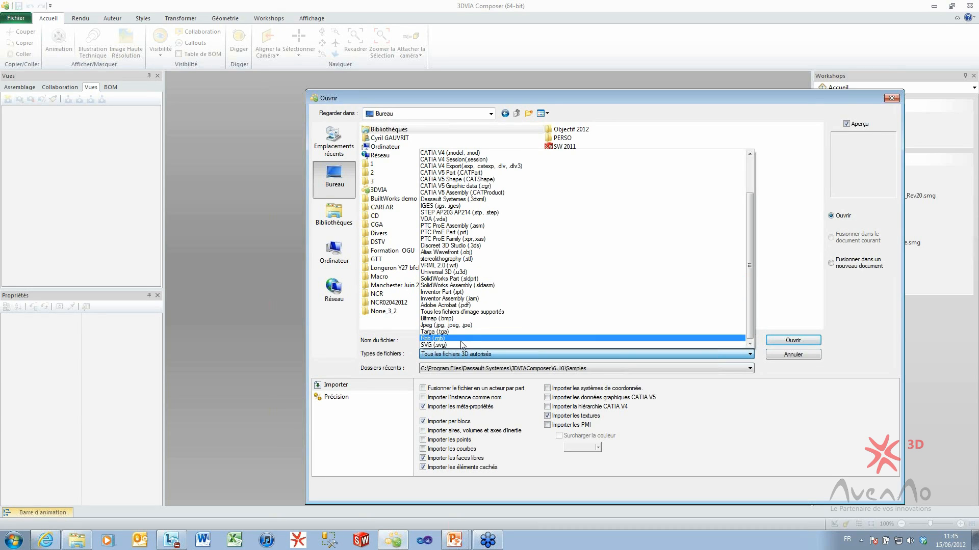
pyautogui.scroll(1, 531, 316)
pyautogui.scroll(3, 533, 317)
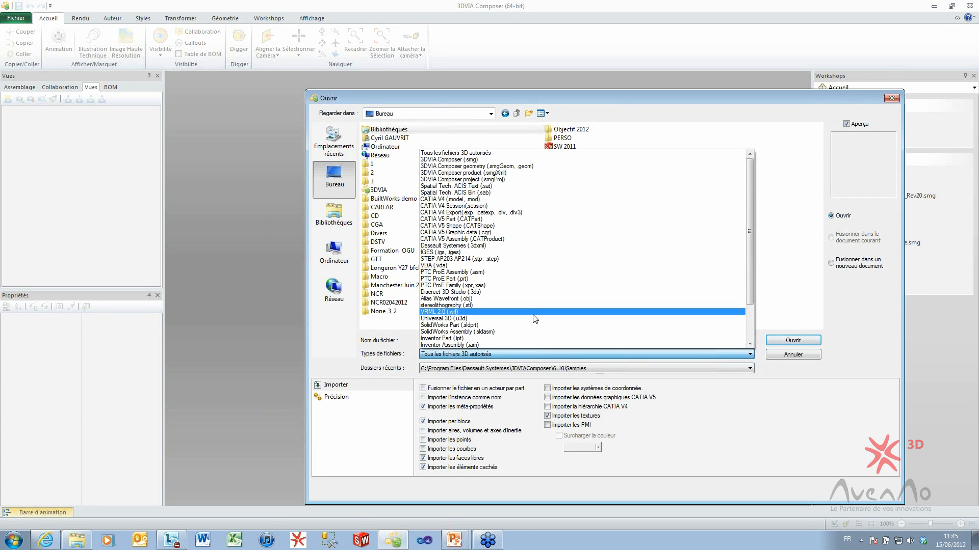
pyautogui.click(803, 451)
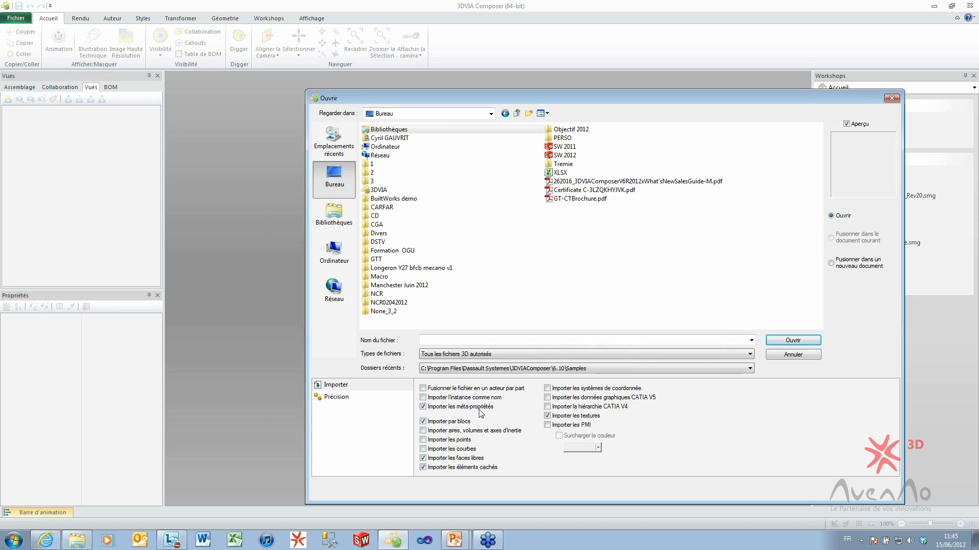
pyautogui.click(793, 354)
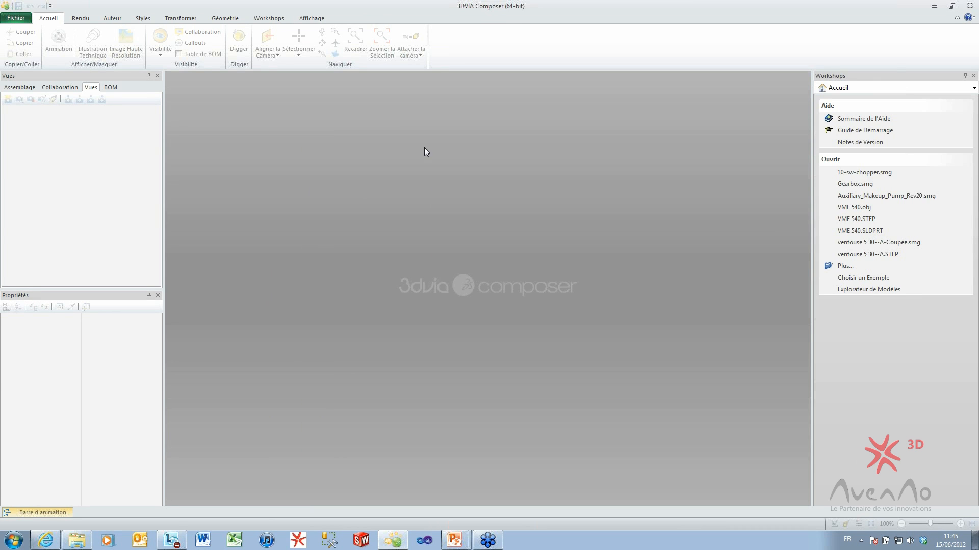
# Load 1BGE superchager_sldasm.smgXml from the Fully Shattered folder of the webcast files.
pyautogui.click(15, 18)
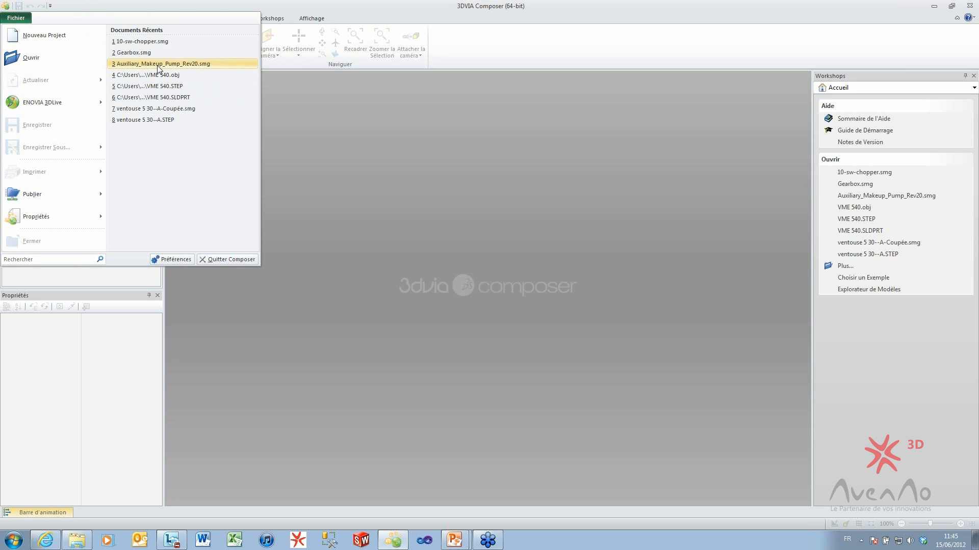
pyautogui.click(494, 328)
pyautogui.click(77, 540)
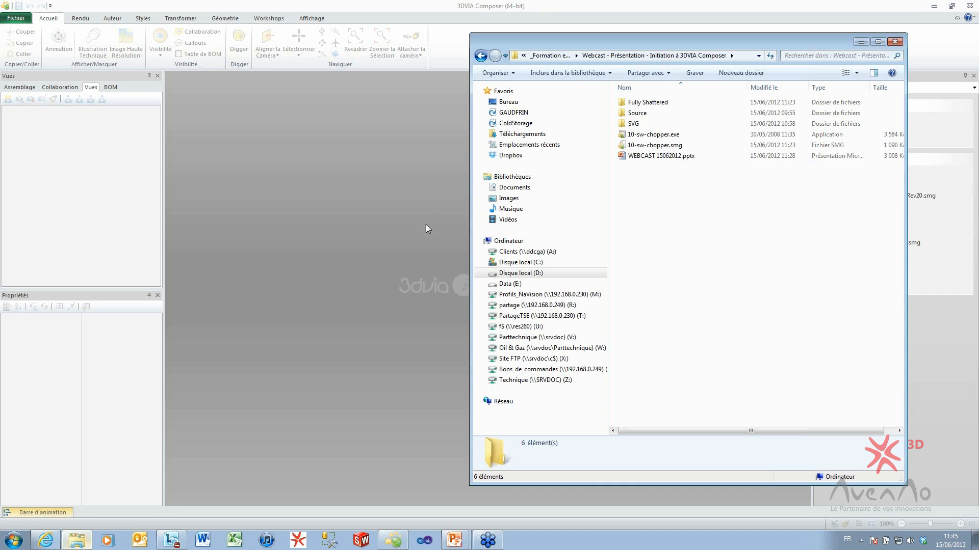
pyautogui.click(642, 103)
pyautogui.doubleClick(642, 104)
pyautogui.moveTo(675, 134); pyautogui.dragTo(390, 147)
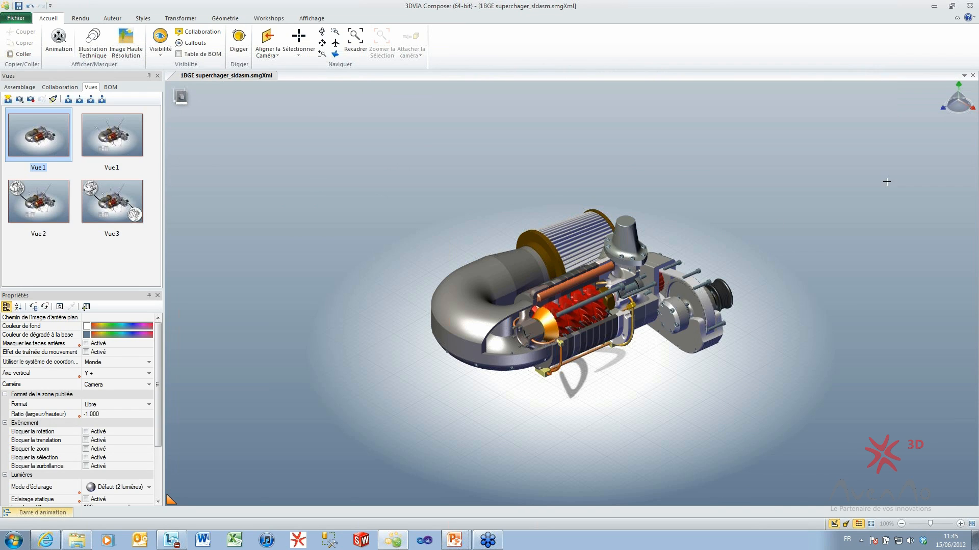
pyautogui.click(971, 25)
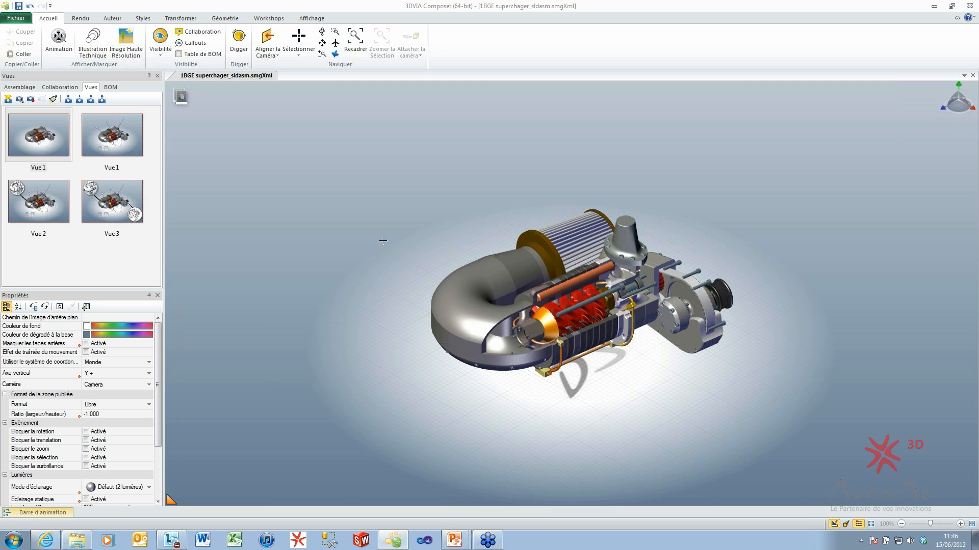
# Create a new view of the supercharger from a slightly rotated camera angle.
pyautogui.moveTo(448, 374)
pyautogui.mouseDown(button='right')
pyautogui.moveTo(454, 341)
pyautogui.moveTo(512, 369)
pyautogui.moveTo(640, 354)
pyautogui.moveTo(662, 335)
pyautogui.moveTo(418, 355)
pyautogui.moveTo(462, 371)
pyautogui.mouseUp(button='right')
pyautogui.moveTo(571, 376); pyautogui.dragTo(572, 376, button='right')
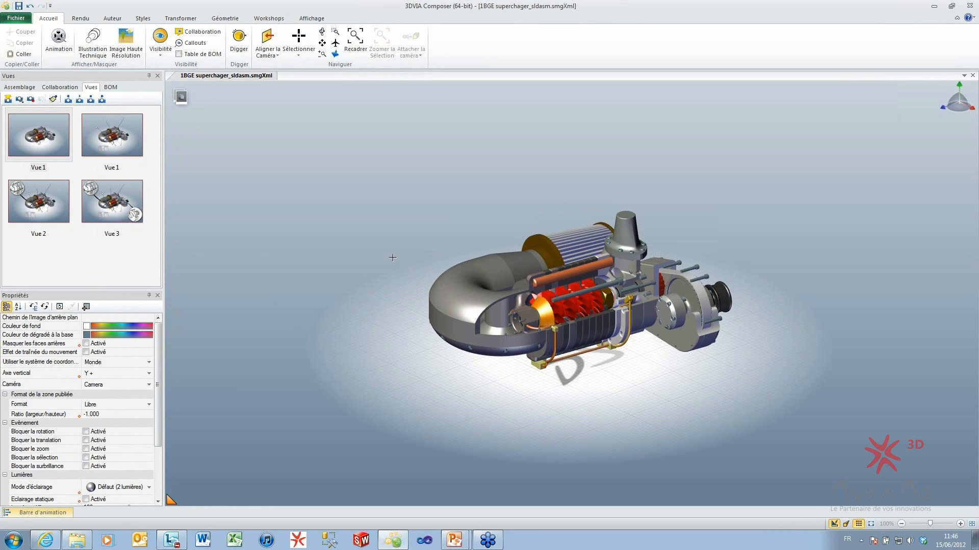
pyautogui.moveTo(394, 255); pyautogui.dragTo(397, 255, button='right')
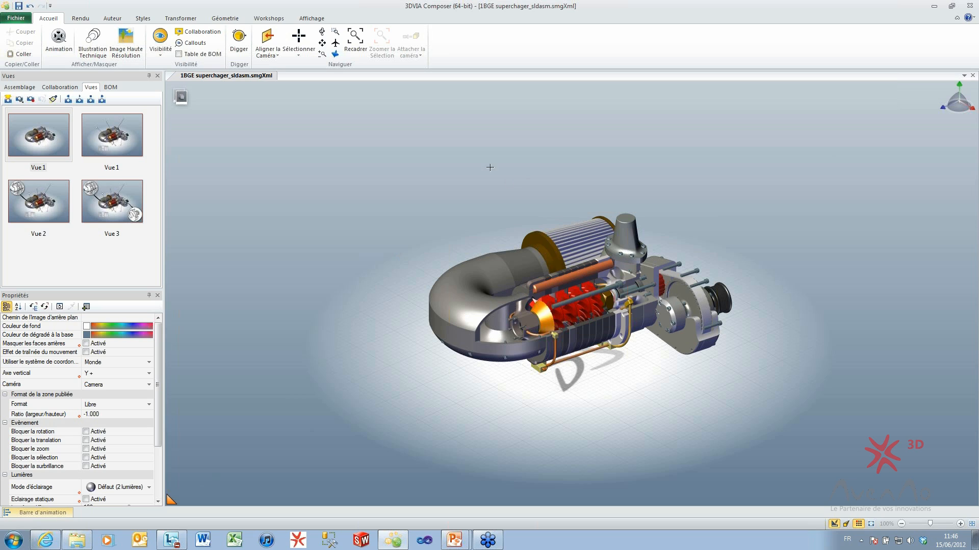
pyautogui.click(5, 97)
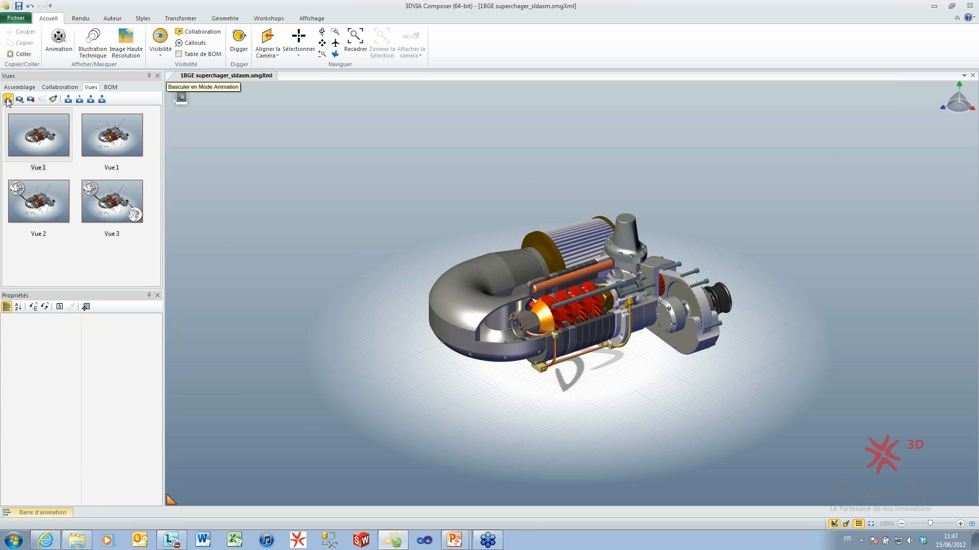
pyautogui.click(31, 250)
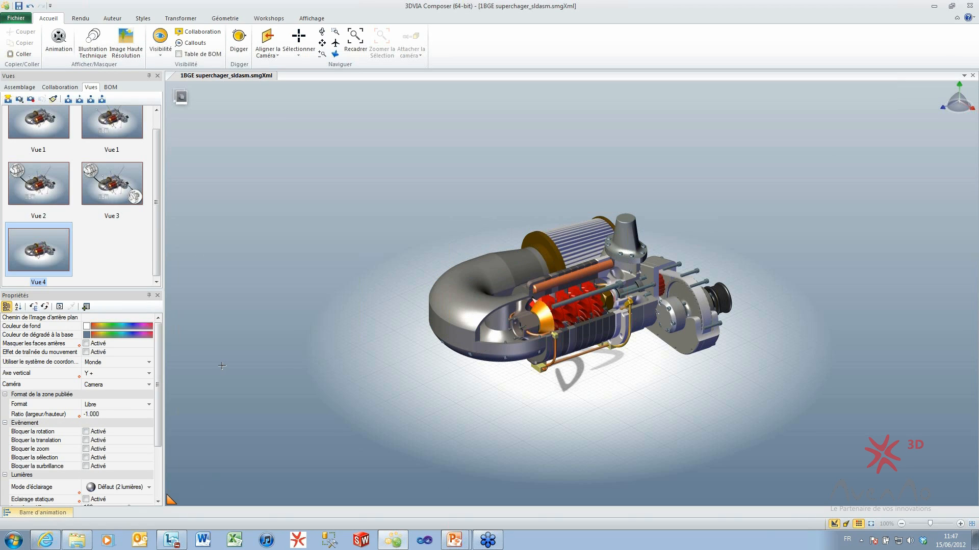
# Apply the Chromique environmental effect to the InletLeftside part.
pyautogui.moveTo(160, 351)
pyautogui.mouseDown()
pyautogui.moveTo(156, 437)
pyautogui.moveTo(163, 344)
pyautogui.mouseUp()
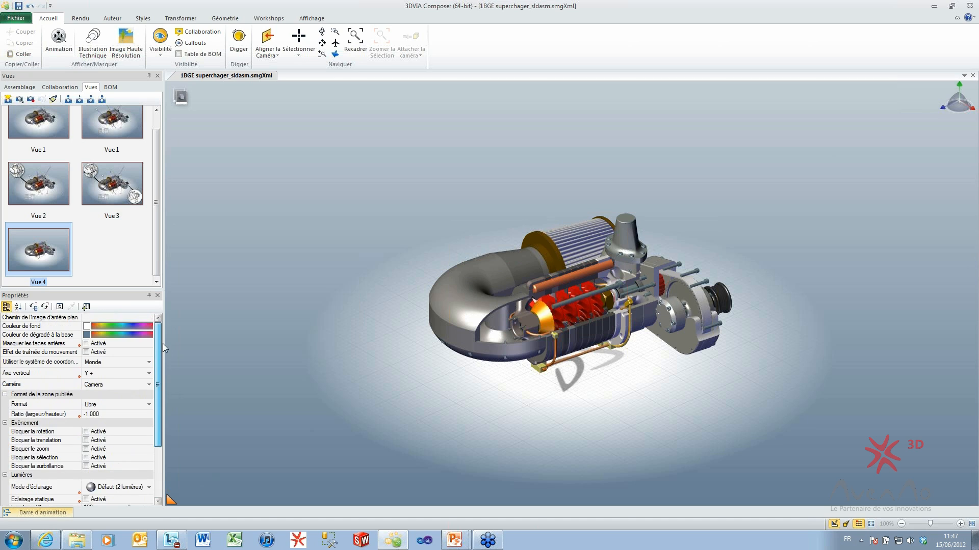
pyautogui.click(465, 320)
pyautogui.click(149, 410)
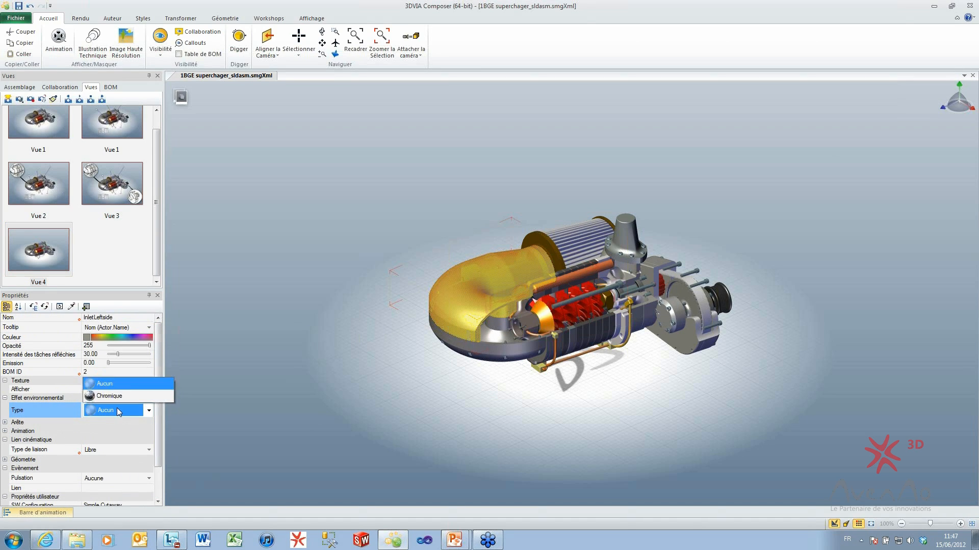
pyautogui.click(133, 286)
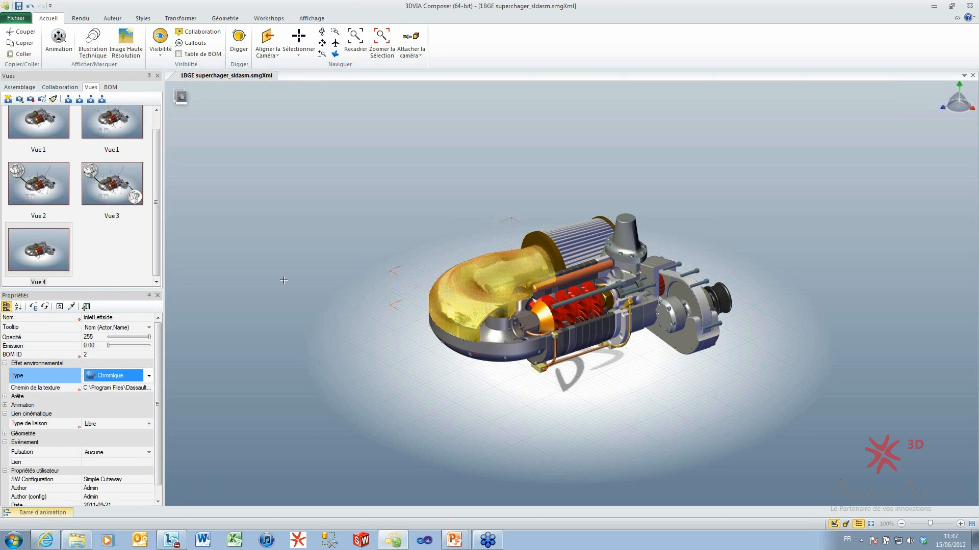
pyautogui.click(398, 470)
pyautogui.moveTo(432, 422)
pyautogui.mouseDown()
pyautogui.moveTo(438, 411)
pyautogui.moveTo(535, 411)
pyautogui.moveTo(443, 418)
pyautogui.mouseUp()
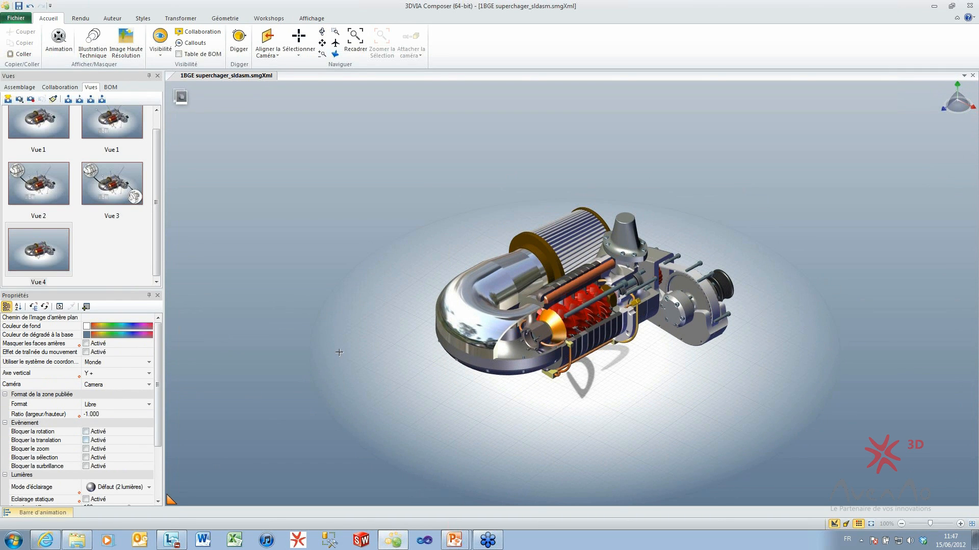
# Set the InletLeftside part's environmental effect type back to Aucun.
pyautogui.click(479, 311)
pyautogui.click(479, 312)
pyautogui.click(123, 375)
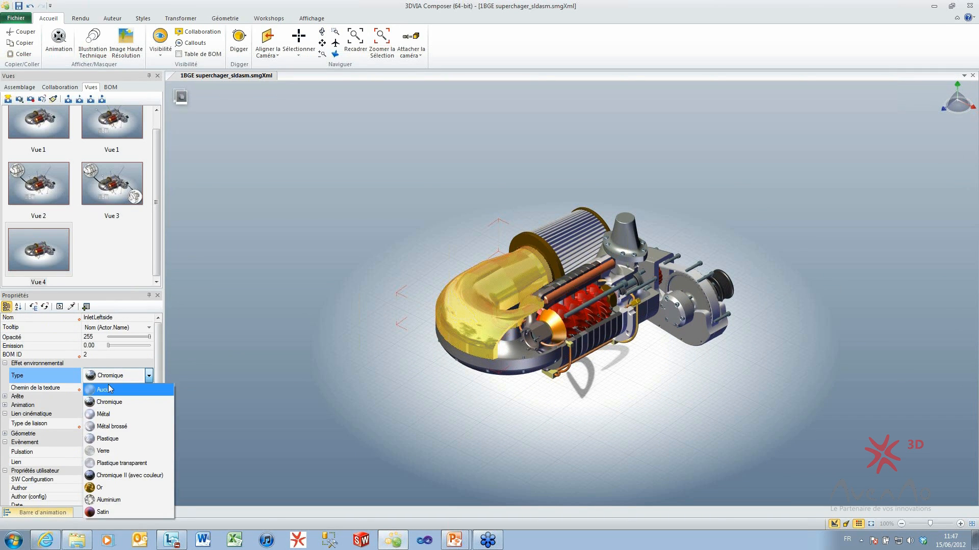
pyautogui.click(108, 385)
pyautogui.click(288, 345)
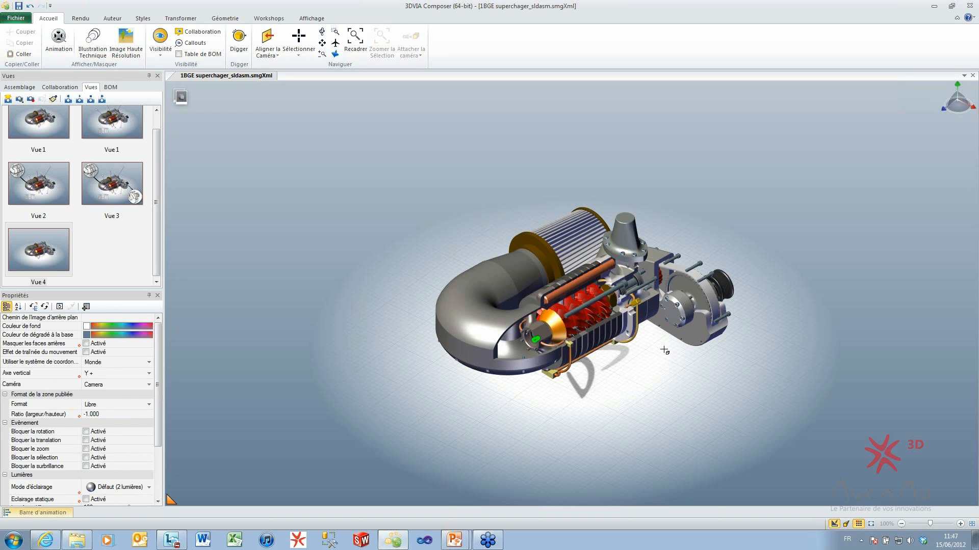
pyautogui.moveTo(624, 400); pyautogui.dragTo(614, 396)
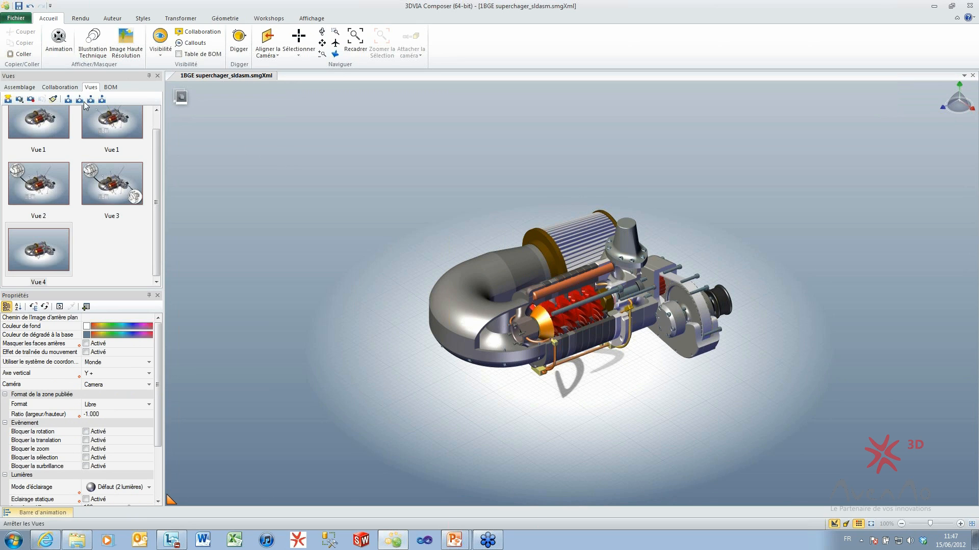
# Hide every component of the Genesis Supercharger Final Assembly-1 except FanShaft-1.
pyautogui.click(28, 89)
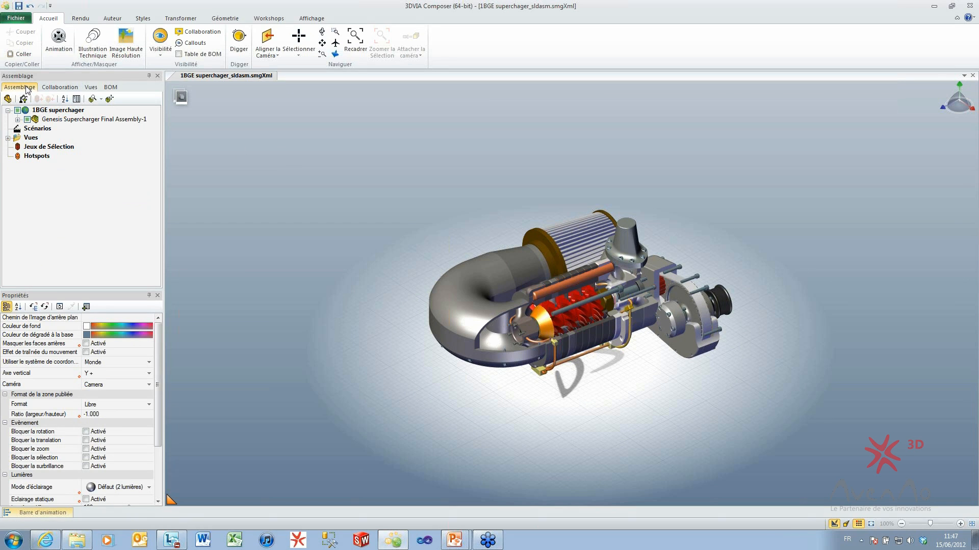
pyautogui.click(18, 119)
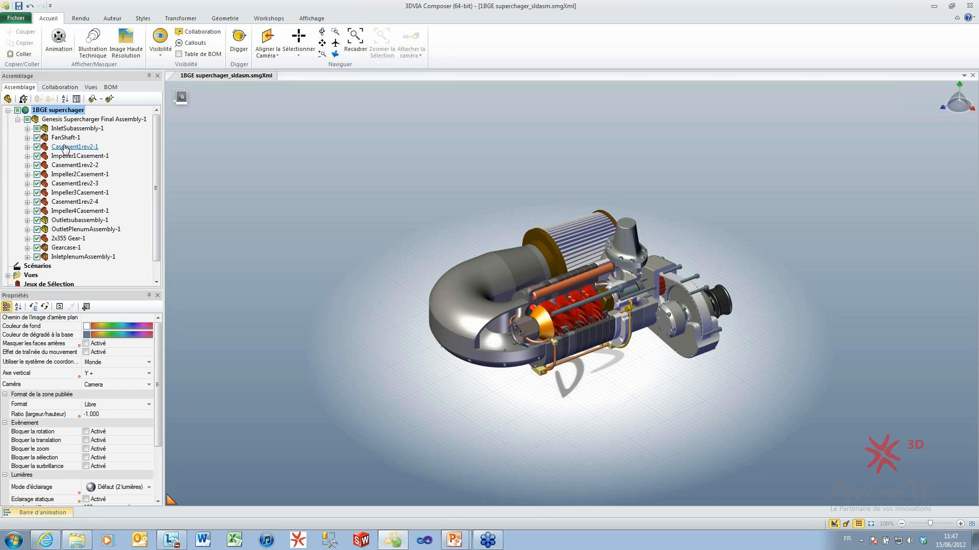
pyautogui.click(37, 129)
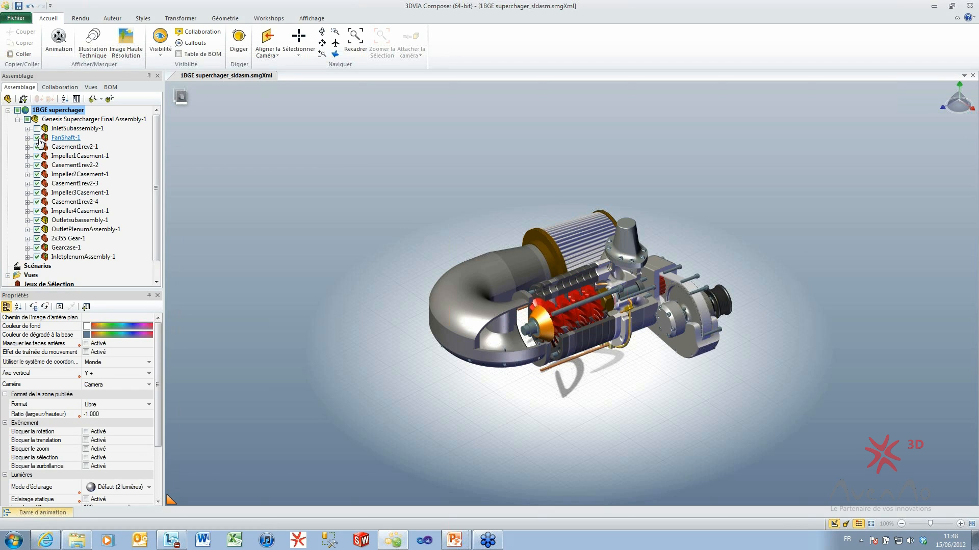
pyautogui.click(36, 138)
pyautogui.click(37, 156)
pyautogui.click(37, 137)
pyautogui.click(27, 120)
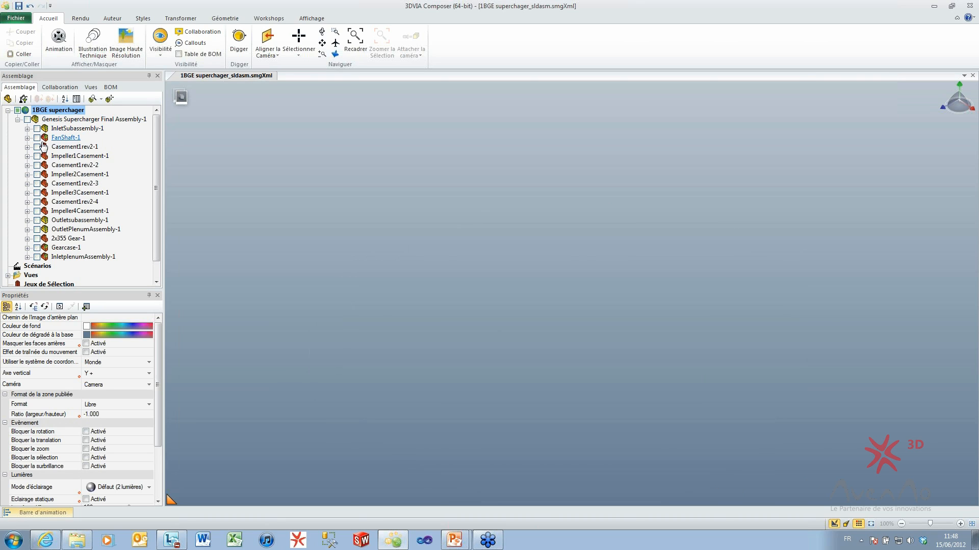
pyautogui.click(37, 137)
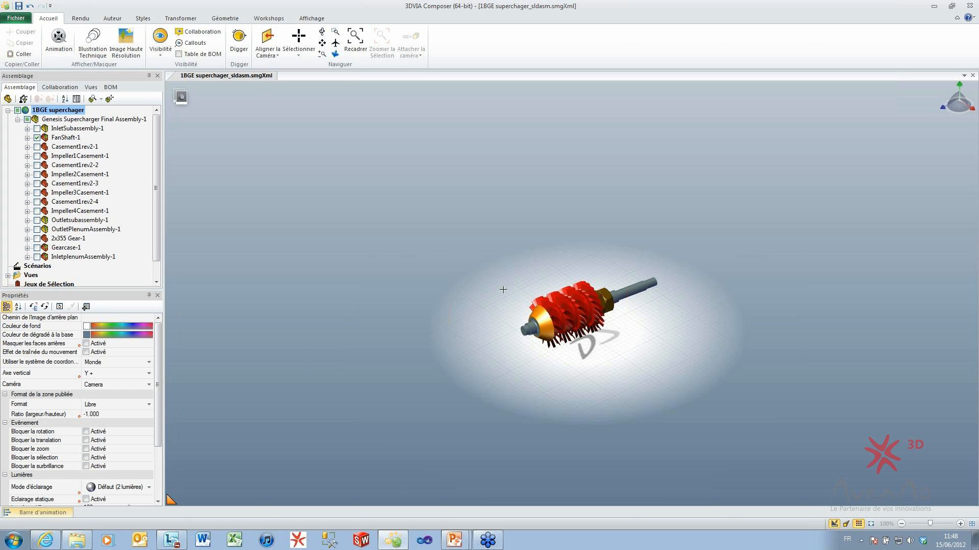
# Update Vue 4 with a close-up of the isolated fan shaft and compare it with Vue 1.
pyautogui.scroll(1, 561, 270)
pyautogui.scroll(4, 560, 270)
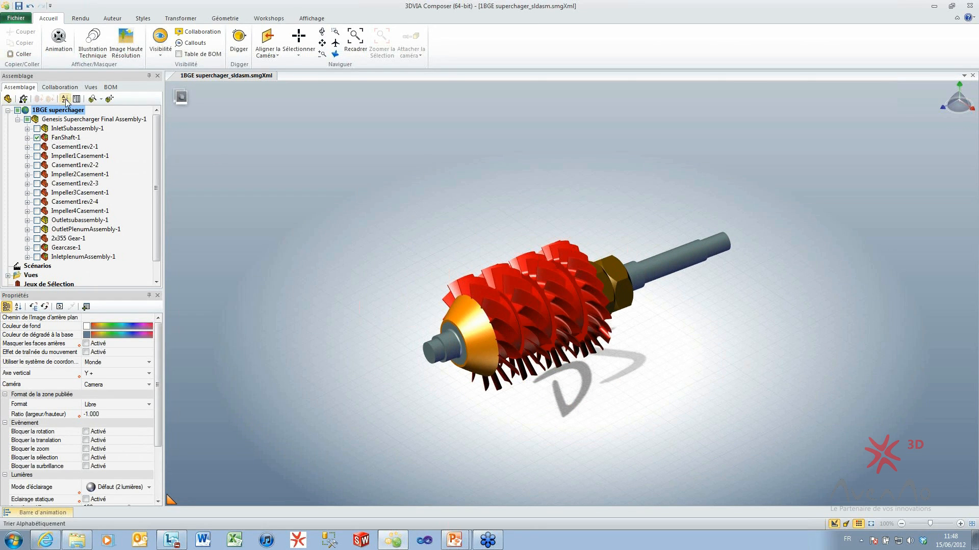
pyautogui.click(91, 87)
pyautogui.click(31, 249)
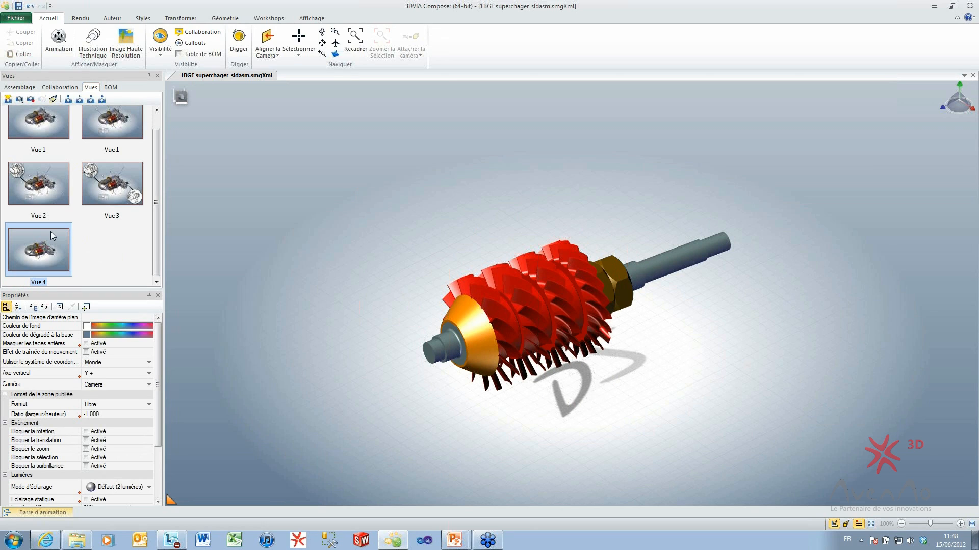
pyautogui.click(40, 101)
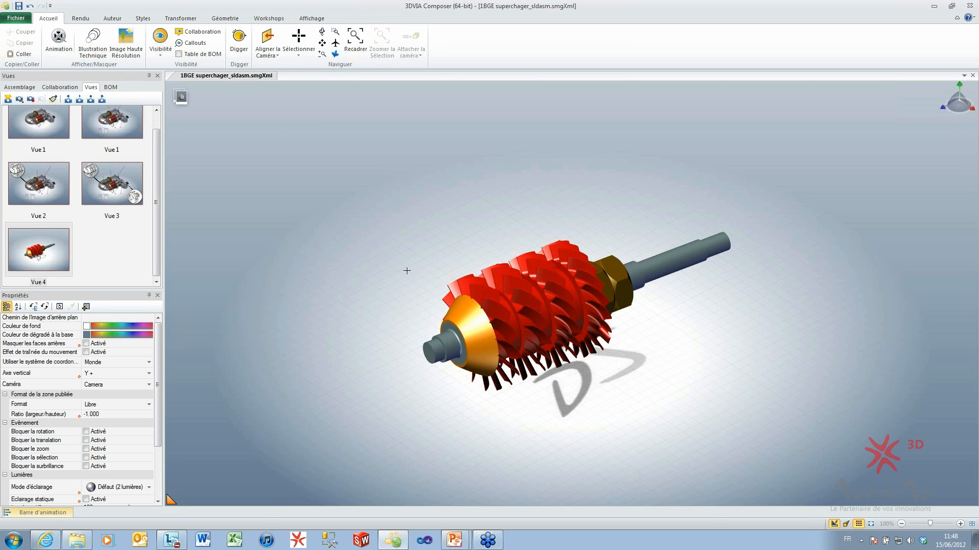
pyautogui.click(41, 129)
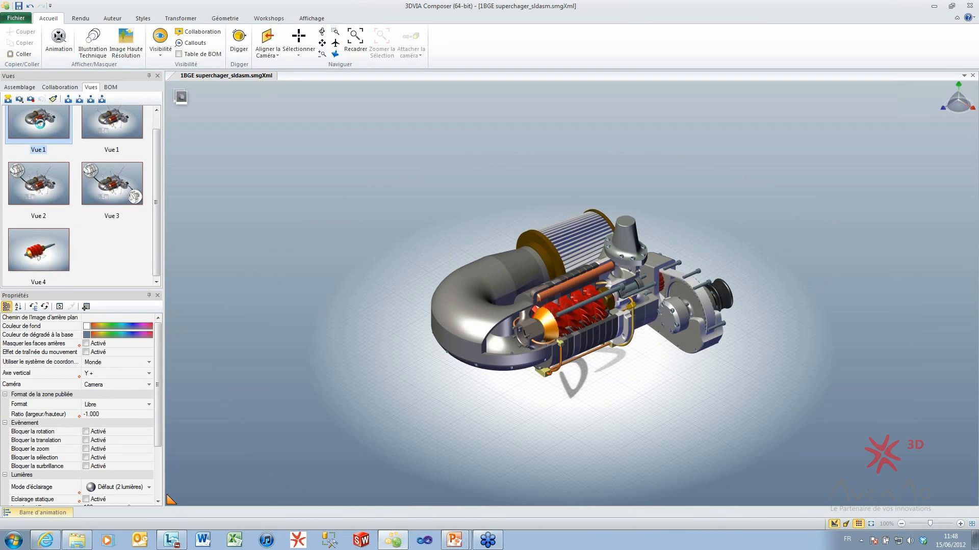
pyautogui.click(39, 254)
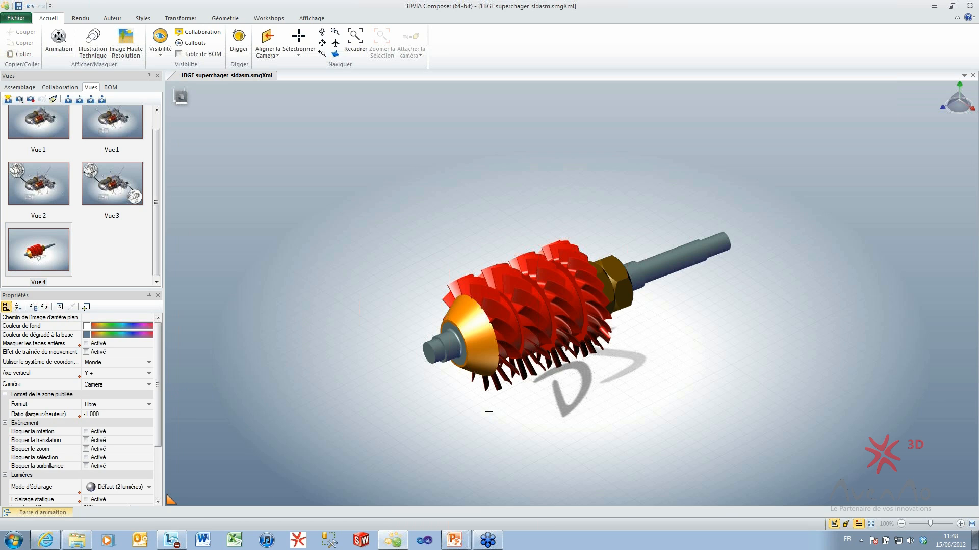
# Recolour the orange endcaprev3 part at the end of the fan shaft to a copper brown.
pyautogui.click(477, 332)
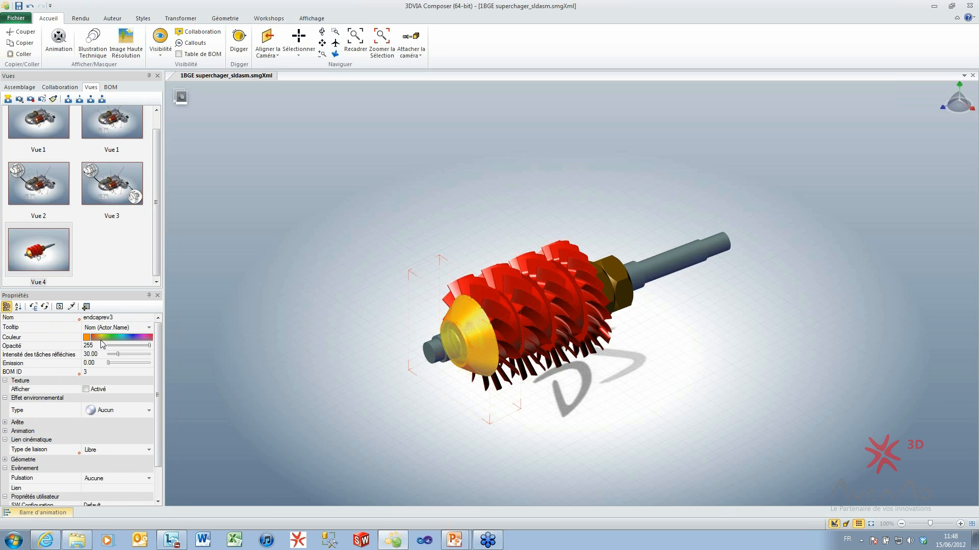
pyautogui.moveTo(102, 339)
pyautogui.mouseDown()
pyautogui.moveTo(137, 333)
pyautogui.moveTo(96, 336)
pyautogui.mouseUp()
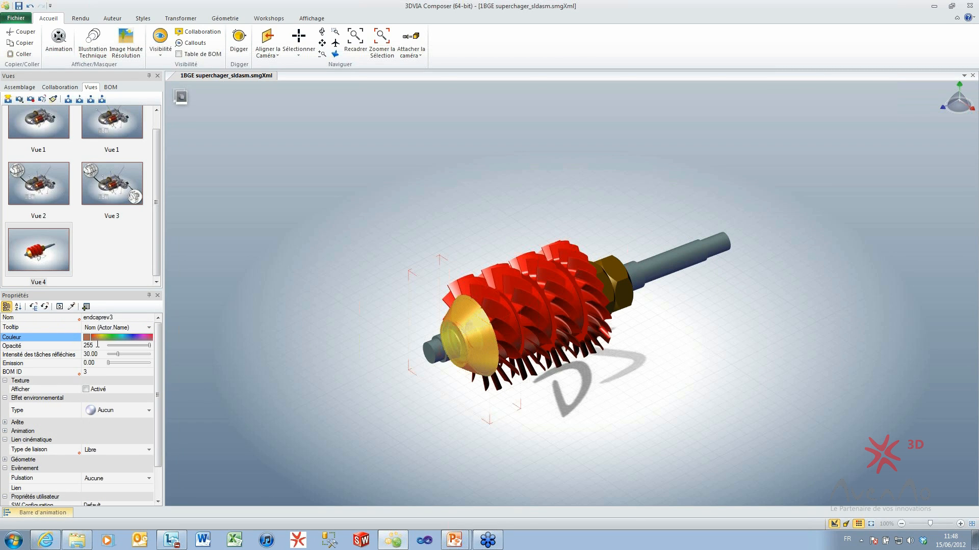
pyautogui.click(289, 319)
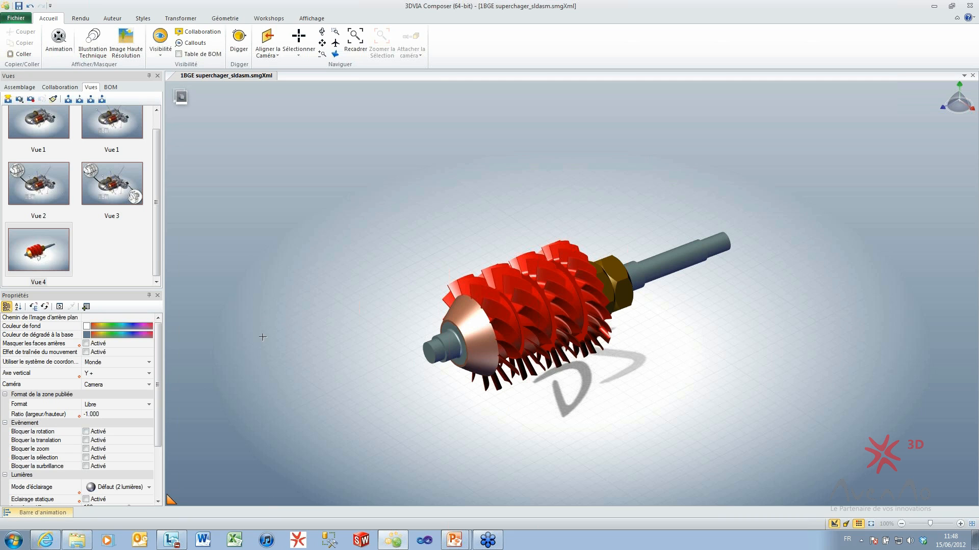
# Restore the neutral properties of the endcaprev3 part to bring back its original colour.
pyautogui.click(476, 315)
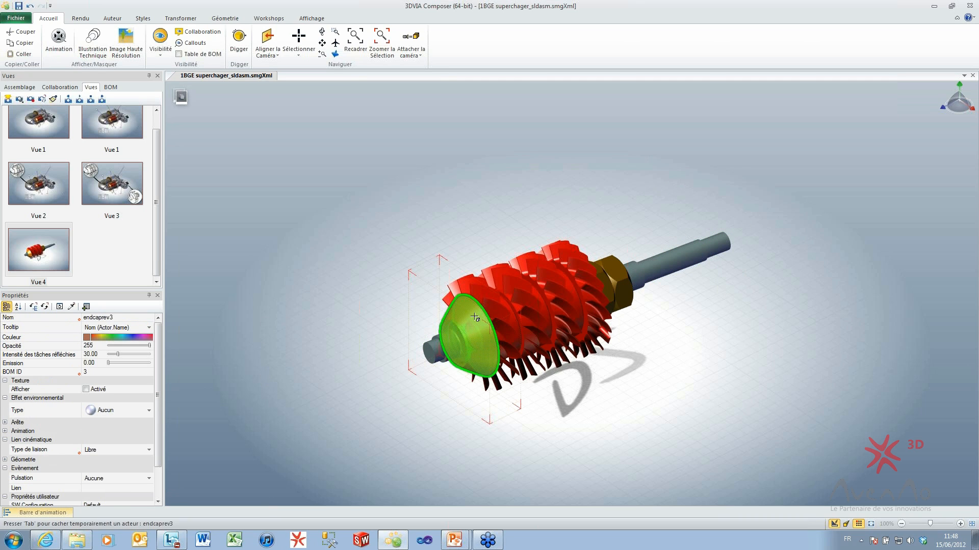
pyautogui.click(45, 307)
pyautogui.click(314, 213)
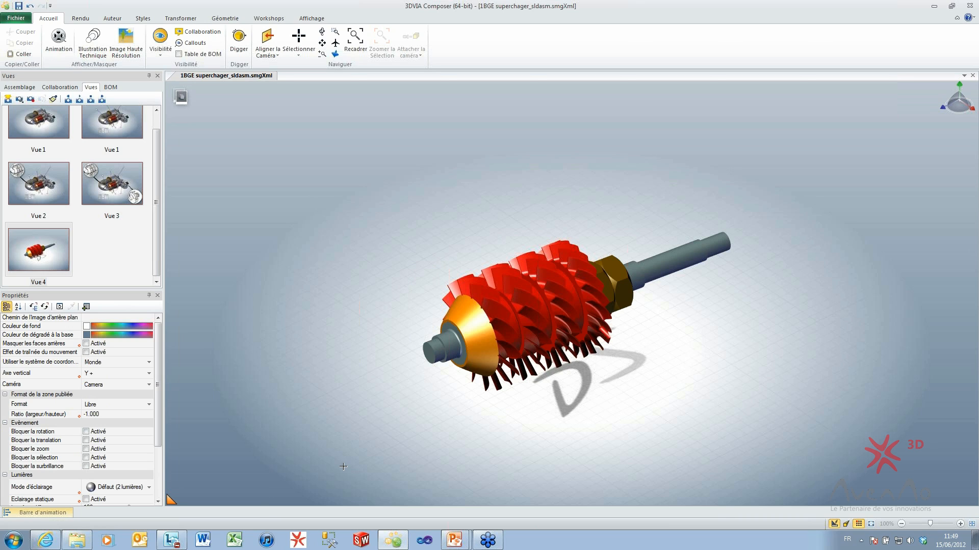
# Switch to the PowerPoint slide show to view the slide on creating views and exploded views, and return to 3DVIA Composer.
pyautogui.click(455, 540)
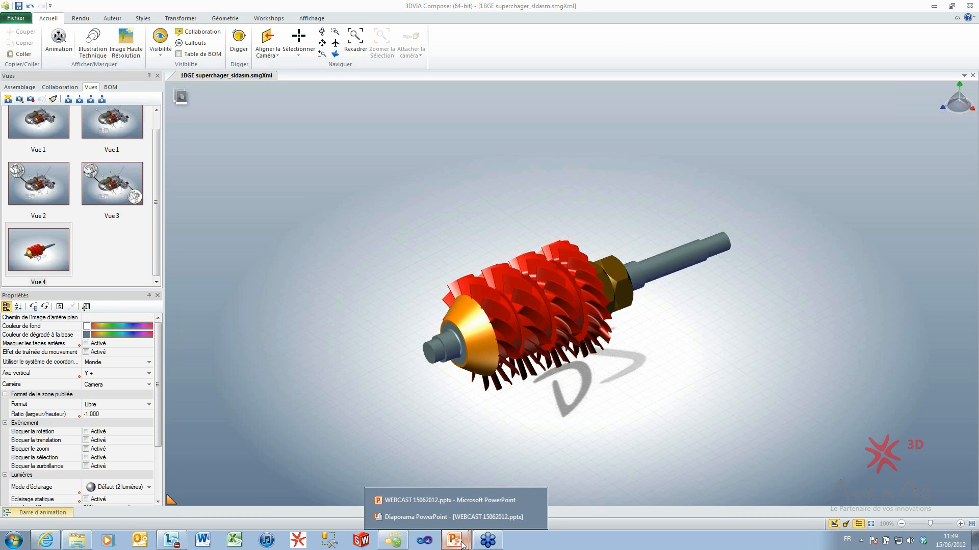
pyautogui.click(458, 518)
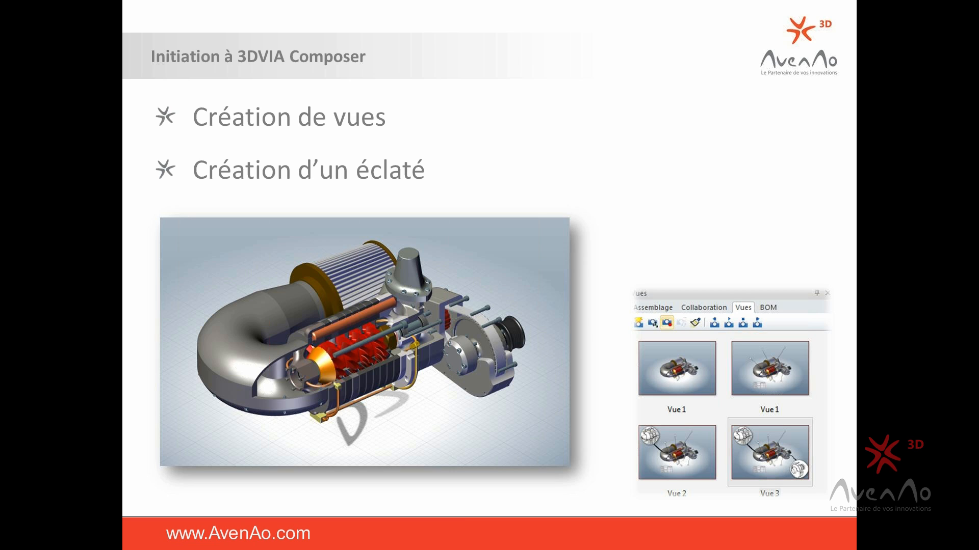
pyautogui.press('super')
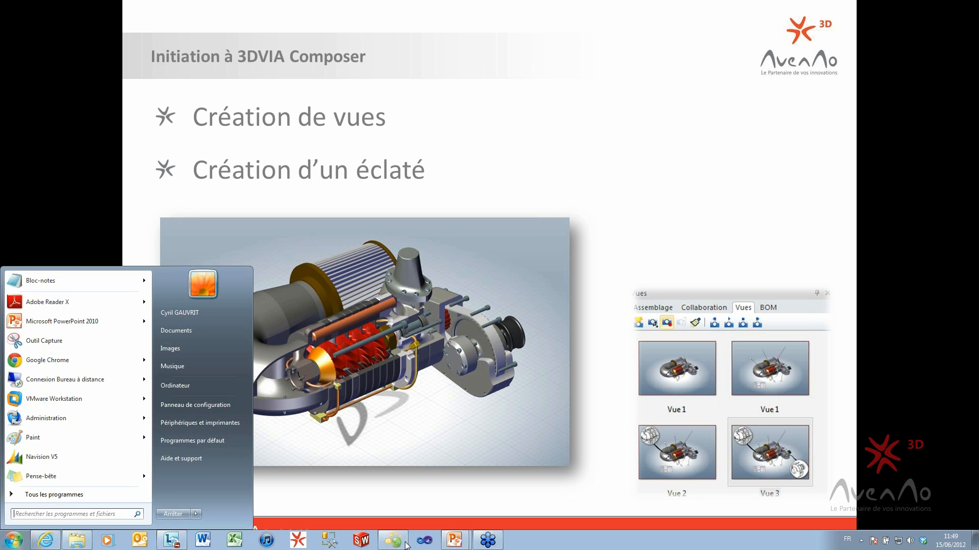
pyautogui.click(405, 544)
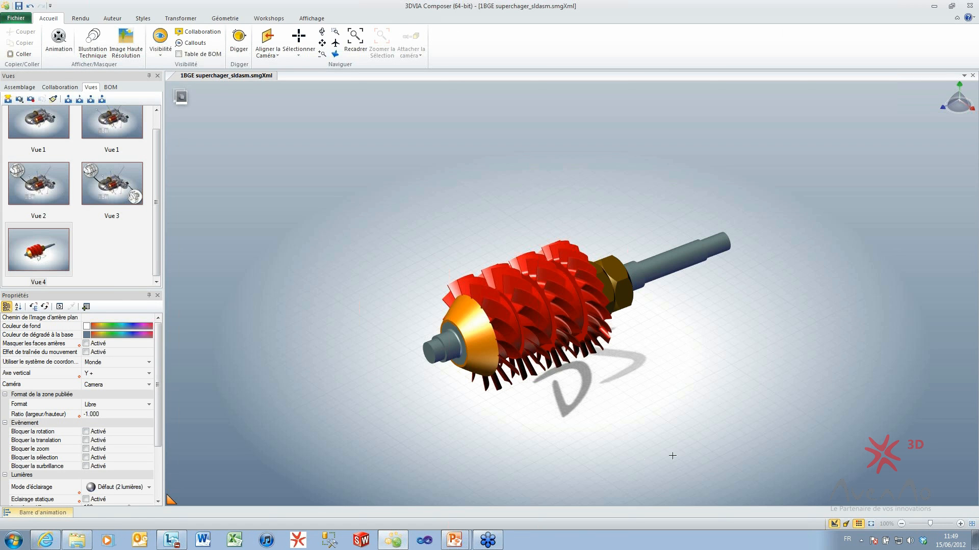
# Select both nuts on the fan shaft and translate them together a short distance along the shaft axis.
pyautogui.moveTo(675, 444); pyautogui.dragTo(627, 445)
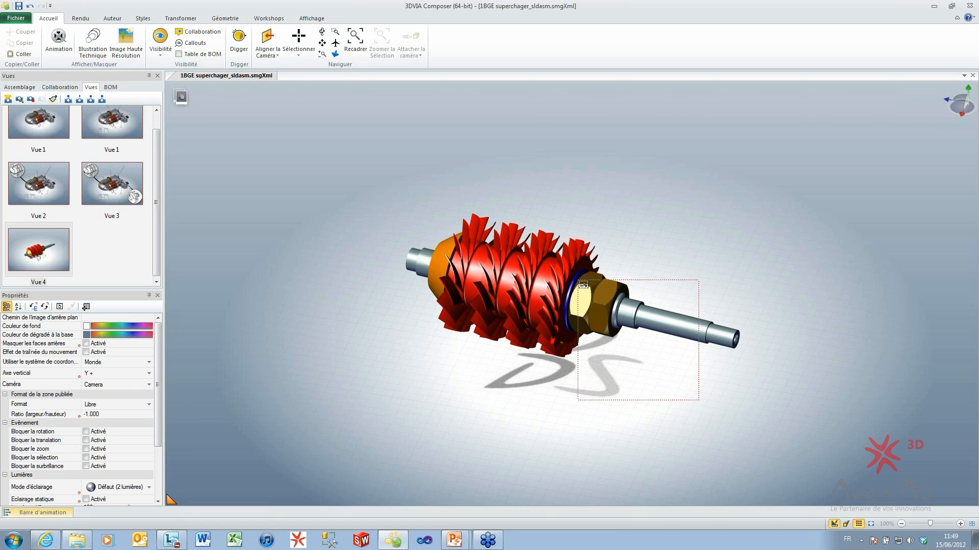
pyautogui.click(583, 299)
pyautogui.click(583, 299)
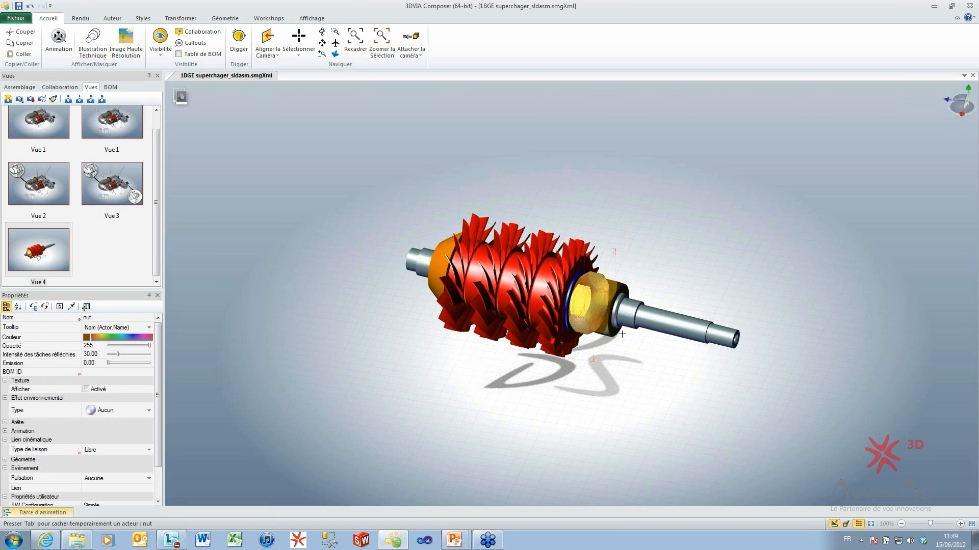
pyautogui.keyDown('ctrl'); pyautogui.click(611, 307); pyautogui.keyUp('ctrl')
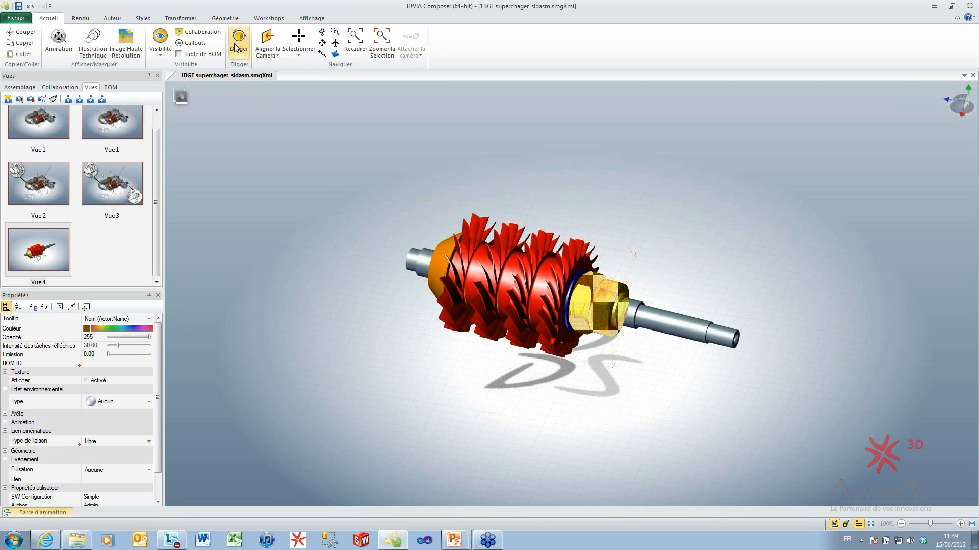
pyautogui.click(180, 18)
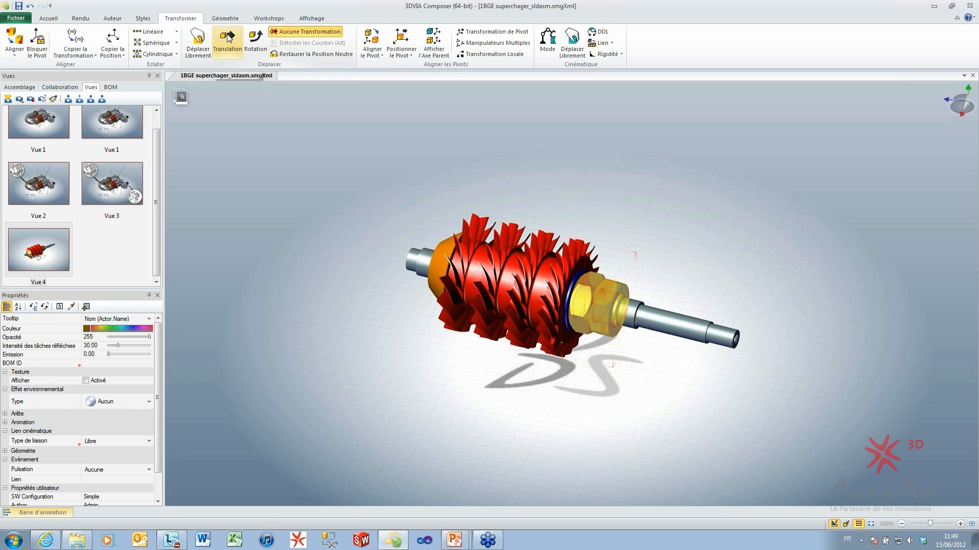
pyautogui.click(177, 33)
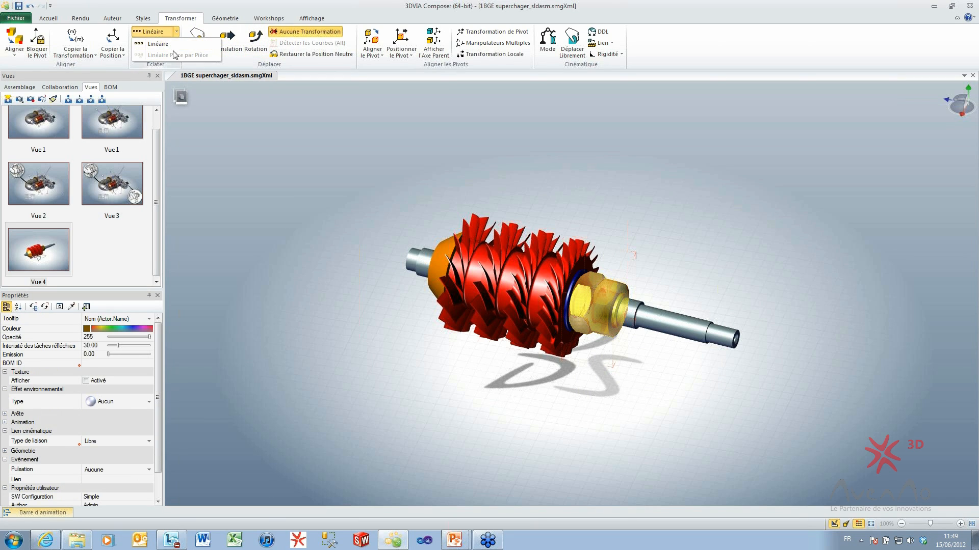
pyautogui.click(258, 71)
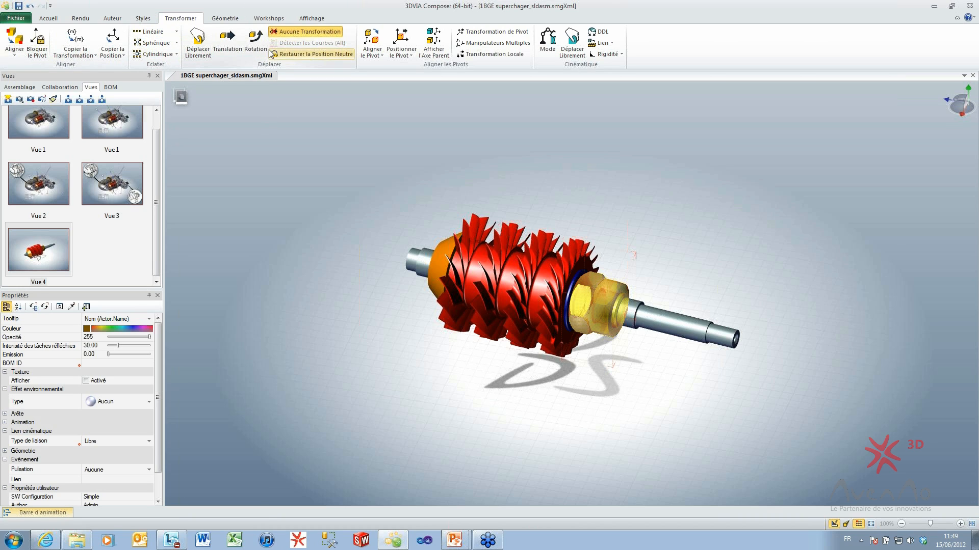
pyautogui.click(228, 41)
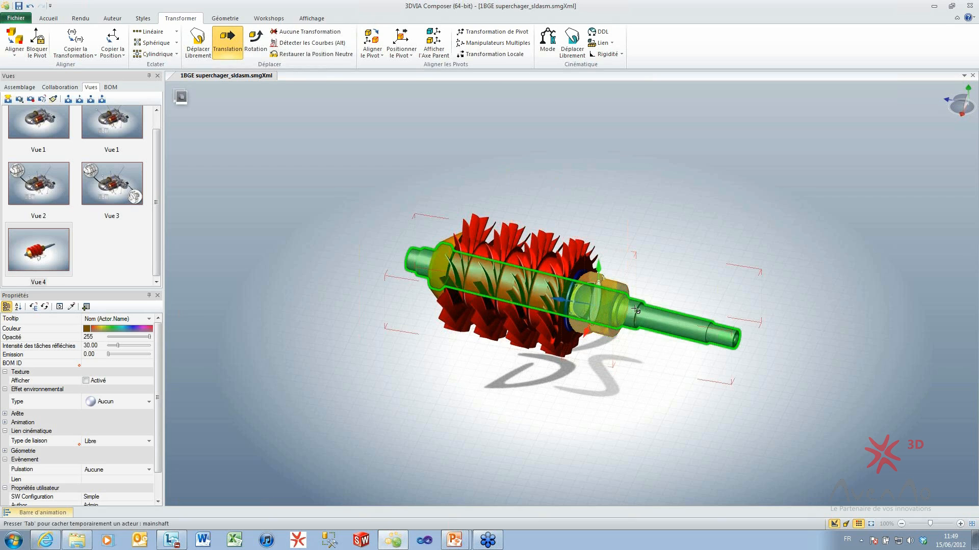
pyautogui.moveTo(556, 301)
pyautogui.mouseDown()
pyautogui.moveTo(605, 298)
pyautogui.moveTo(780, 348)
pyautogui.moveTo(570, 314)
pyautogui.mouseUp()
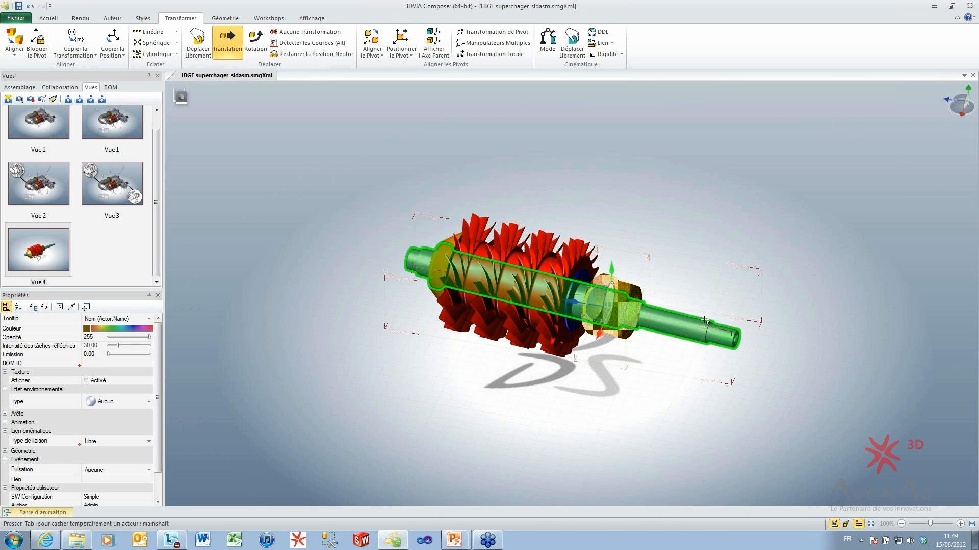
pyautogui.moveTo(665, 304); pyautogui.dragTo(690, 309, button='right')
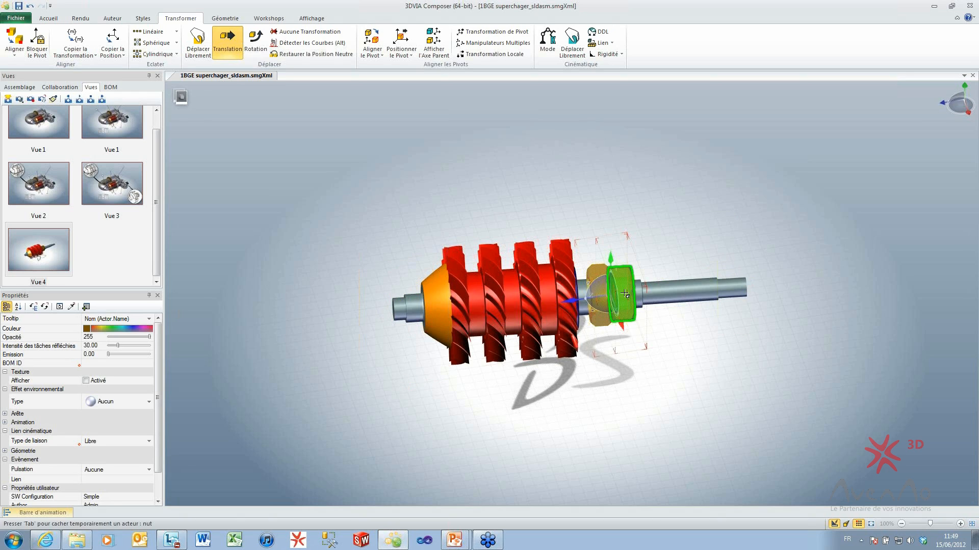
pyautogui.keyDown('alt'); pyautogui.click(656, 295); pyautogui.keyUp('alt')
pyautogui.click(632, 297)
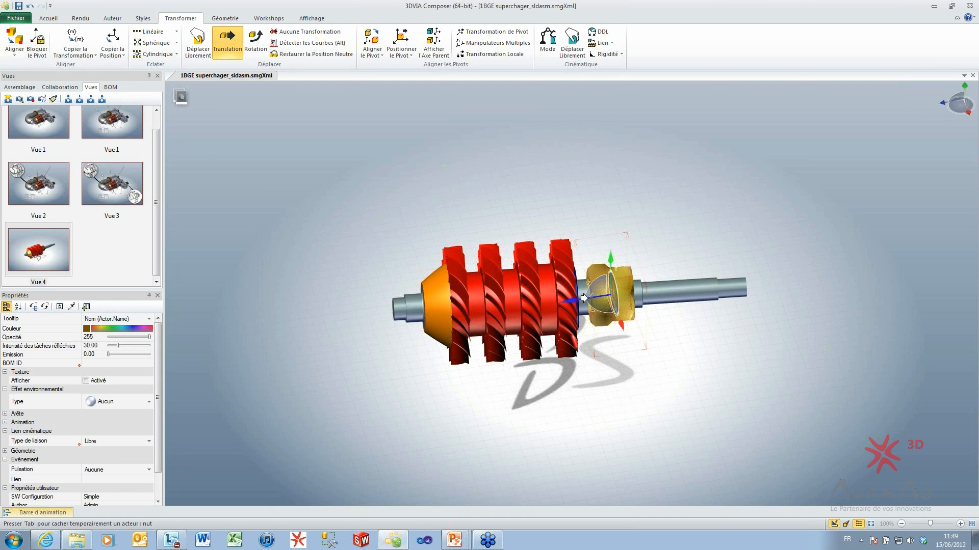
pyautogui.rightClick(595, 299)
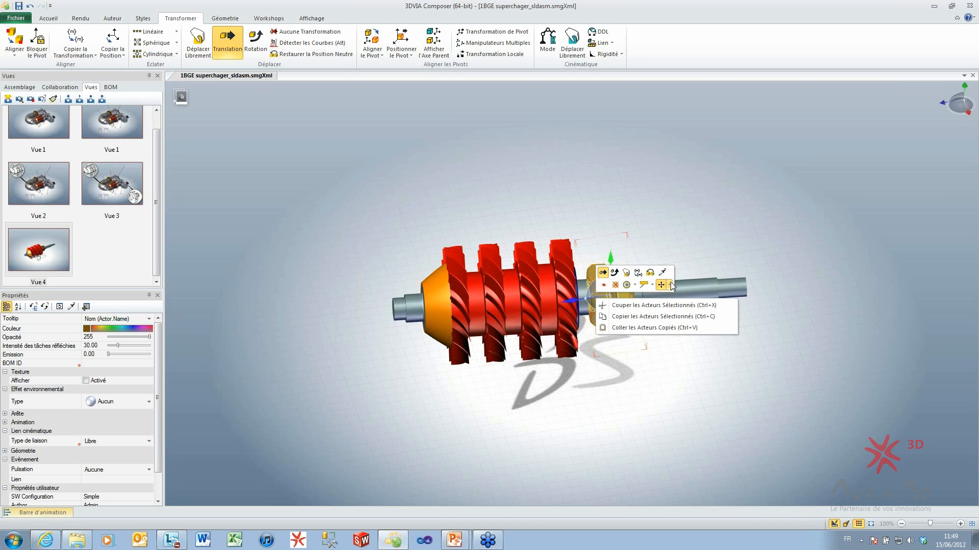
pyautogui.click(674, 247)
pyautogui.press('Escape')
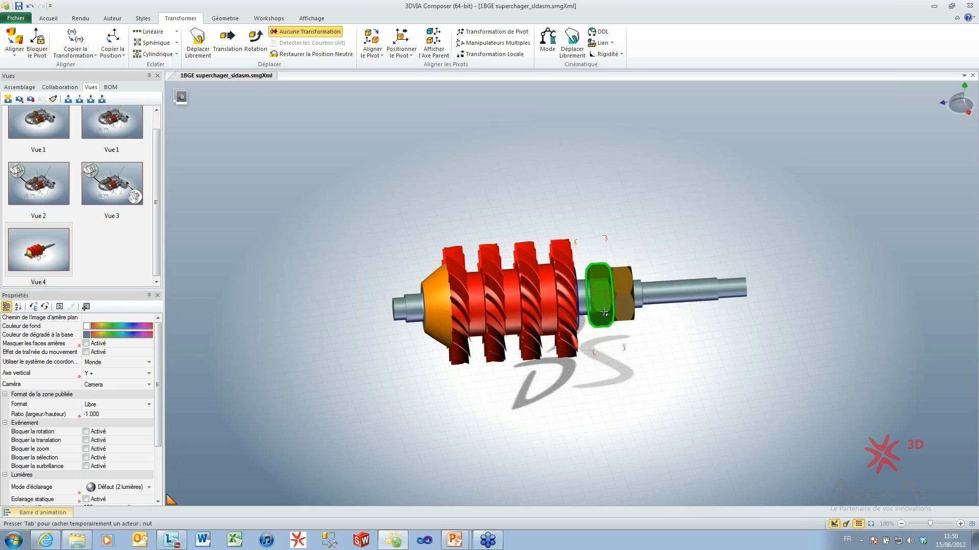
# Translate only the nut nearest the red rotors about 182.5 along the shaft axis, past the shaft's free end.
pyautogui.click(603, 312)
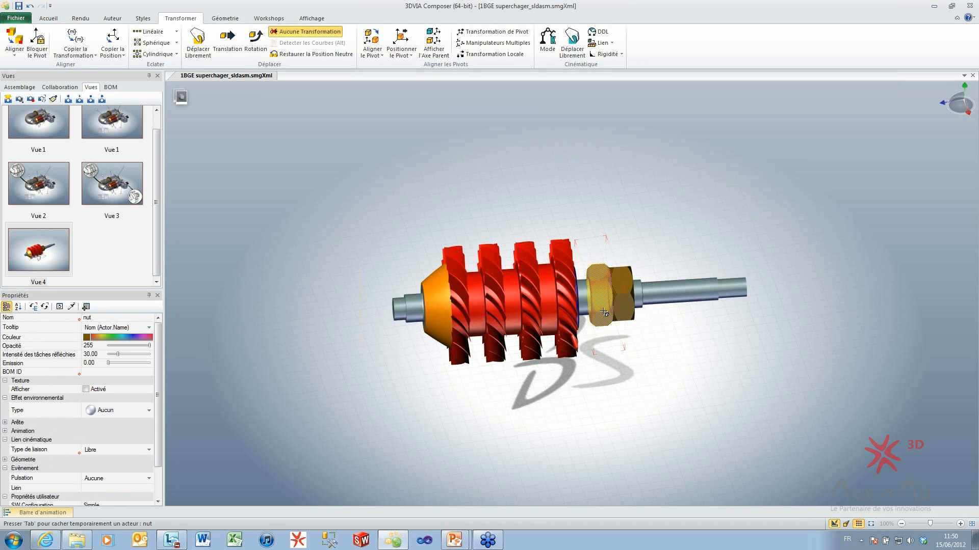
pyautogui.click(227, 43)
pyautogui.moveTo(661, 360); pyautogui.dragTo(635, 312, button='right')
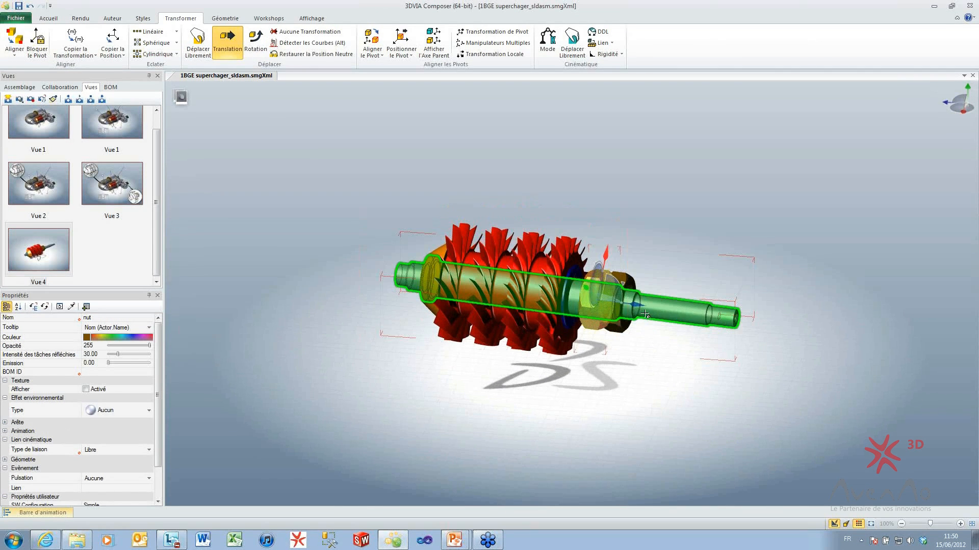
pyautogui.keyDown('ctrl'); pyautogui.click(625, 280); pyautogui.keyUp('ctrl')
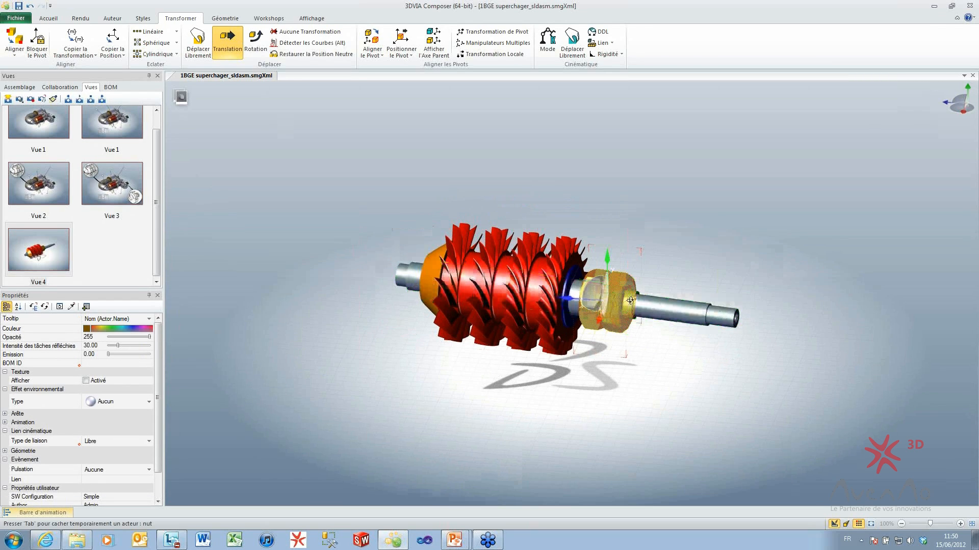
pyautogui.moveTo(629, 286); pyautogui.dragTo(660, 235, button='right')
pyautogui.click(609, 300)
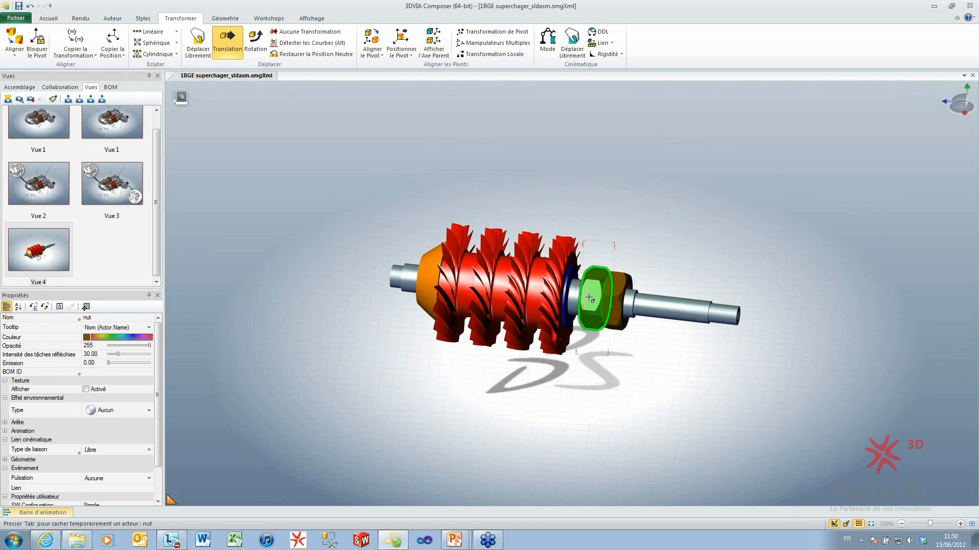
pyautogui.moveTo(634, 304); pyautogui.dragTo(838, 317)
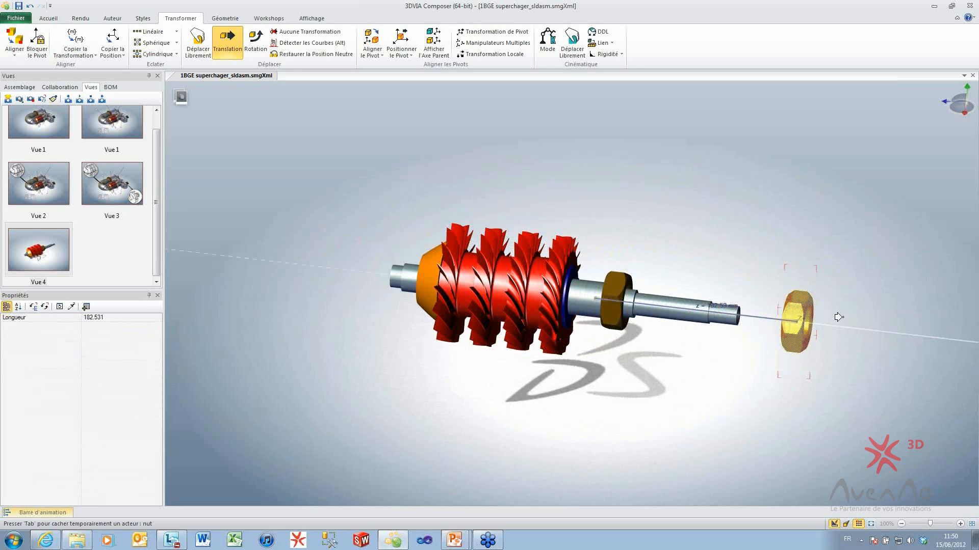
# Translate the second nut along the shaft axis to just beyond the first nut, and deselect it.
pyautogui.click(630, 308)
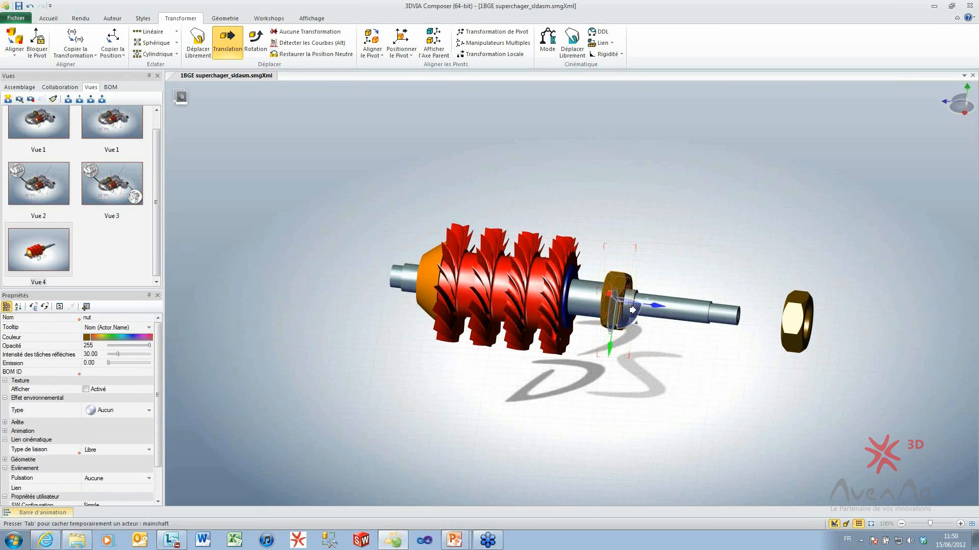
pyautogui.moveTo(632, 310); pyautogui.dragTo(874, 316)
pyautogui.click(910, 385)
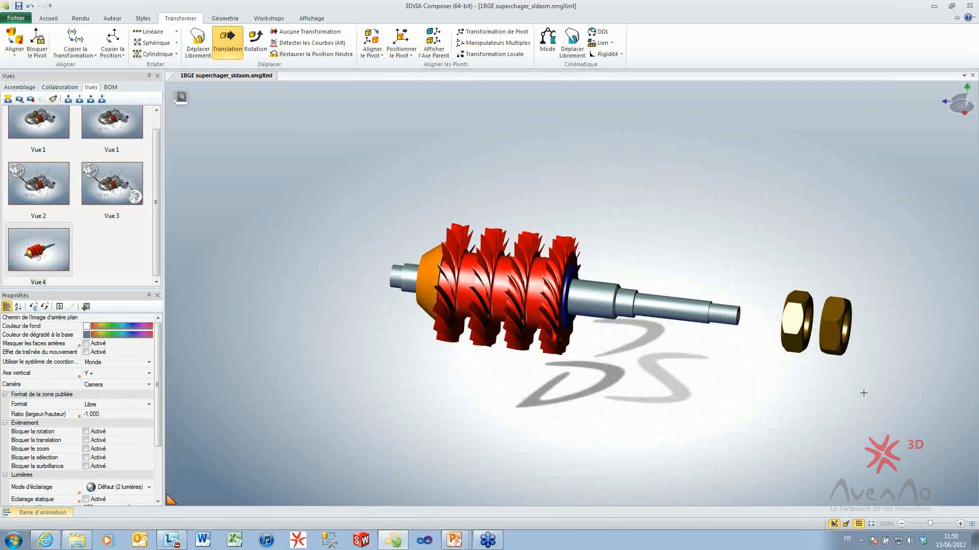
# Select both nuts moved off the shaft and hide them.
pyautogui.moveTo(876, 393); pyautogui.dragTo(762, 274)
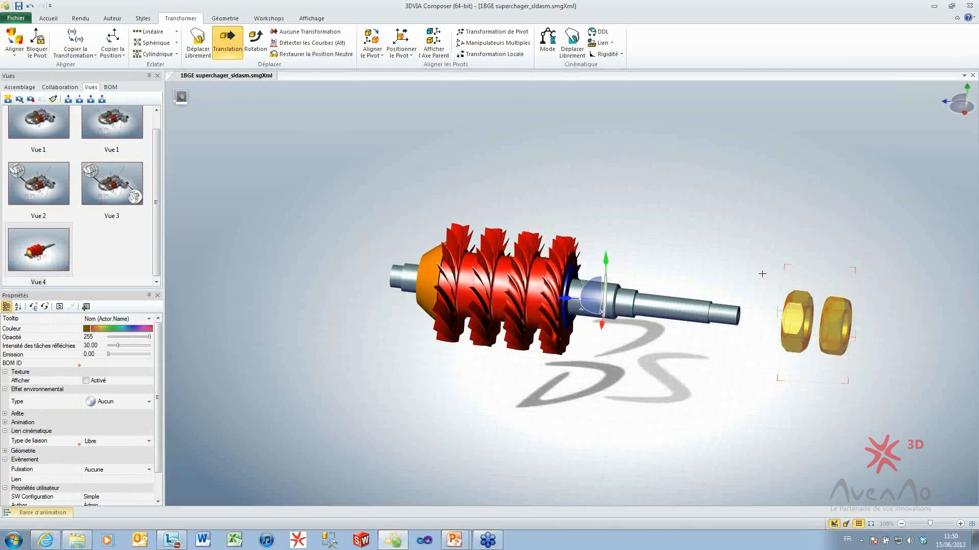
pyautogui.press('h')
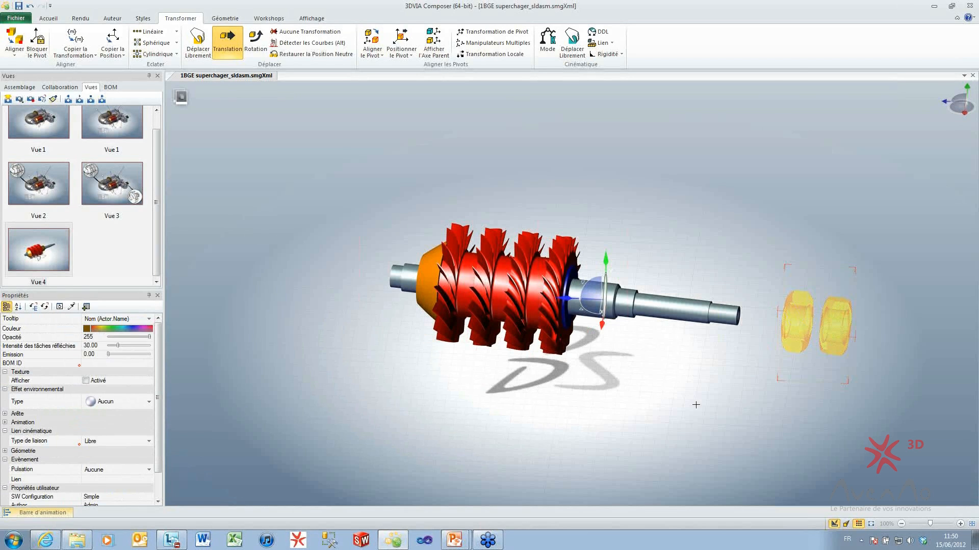
pyautogui.click(702, 384)
# Explode the red rotors and their end ring linearly by about 234 along the shaft axis, and collapse them back together.
pyautogui.moveTo(593, 405); pyautogui.dragTo(443, 203)
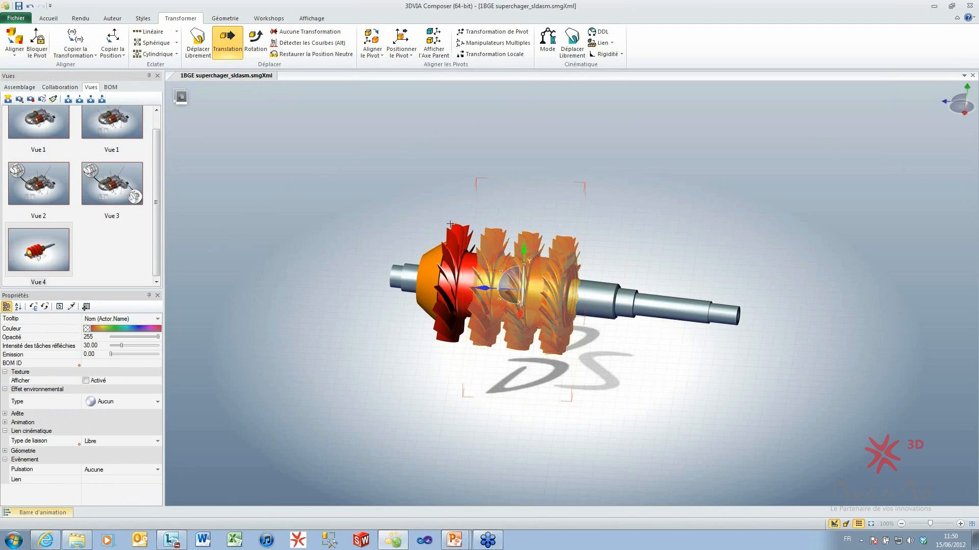
pyautogui.keyDown('ctrl'); pyautogui.click(450, 225); pyautogui.keyUp('ctrl')
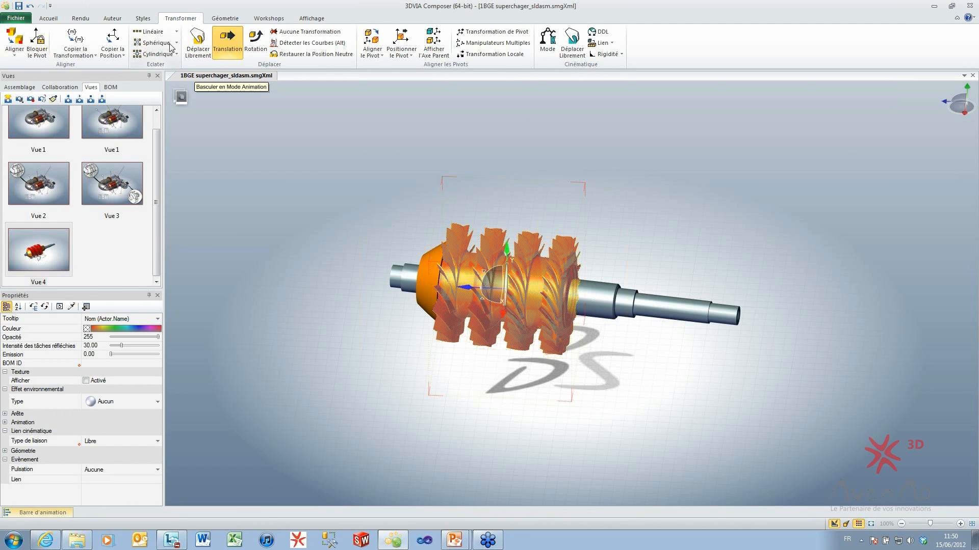
pyautogui.click(149, 32)
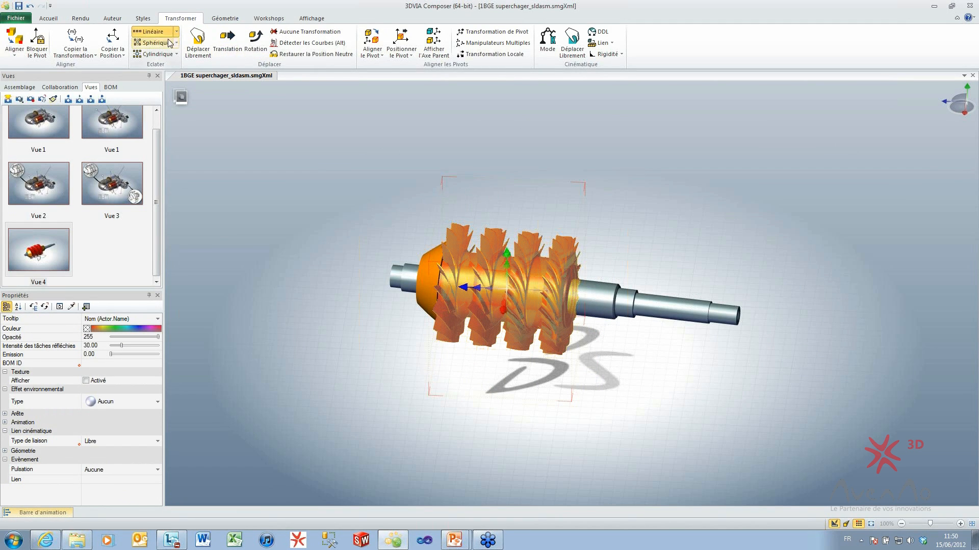
pyautogui.keyDown('ctrl'); pyautogui.click(549, 291); pyautogui.keyUp('ctrl')
pyautogui.moveTo(539, 291); pyautogui.dragTo(802, 331)
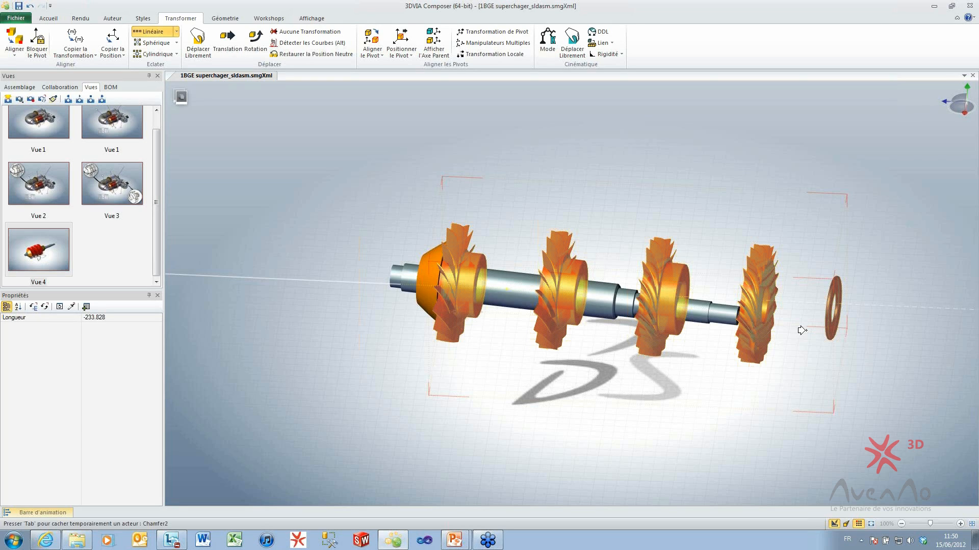
pyautogui.moveTo(802, 330); pyautogui.dragTo(538, 308)
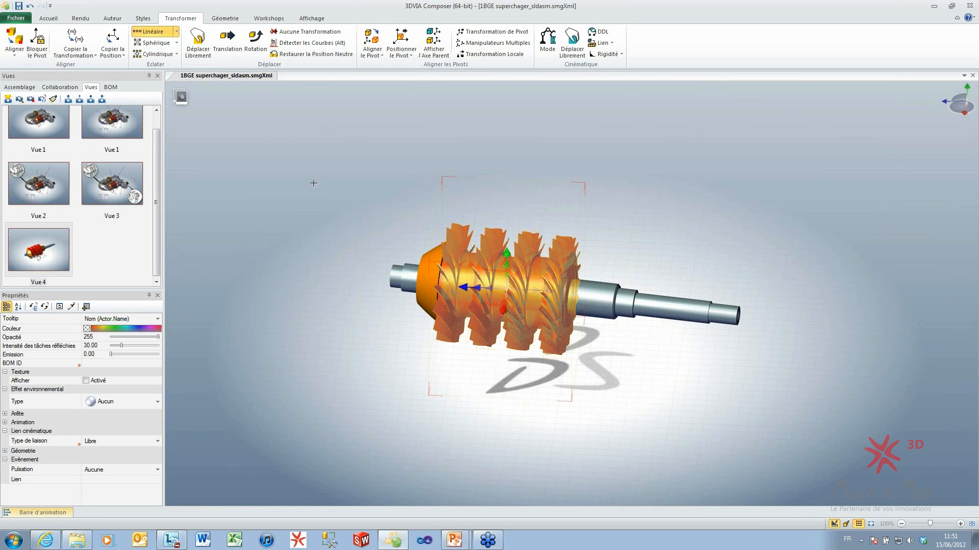
# Try exploding the red rotors and their end ring spherically by about 285 mm, undo the explosion, and deselect the parts.
pyautogui.moveTo(560, 279); pyautogui.dragTo(505, 291, button='right')
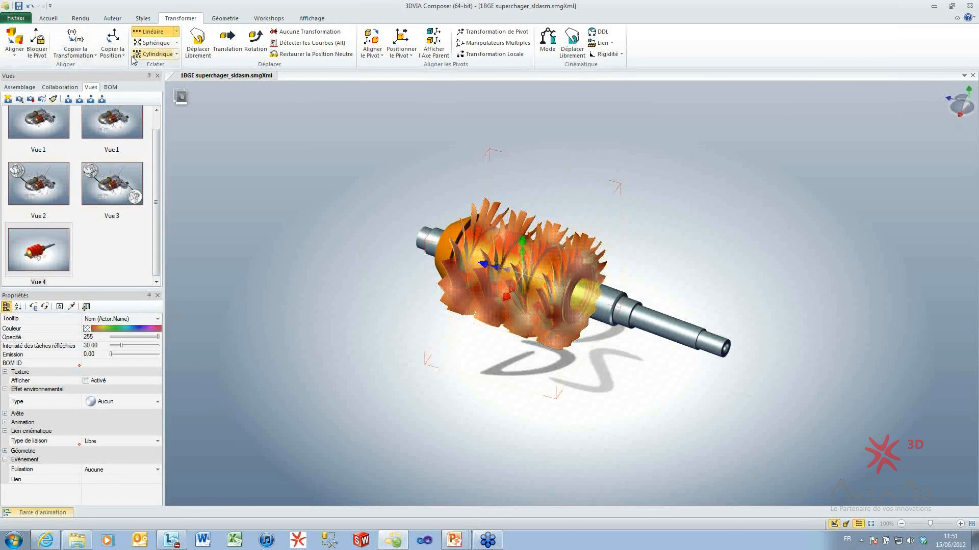
pyautogui.click(153, 43)
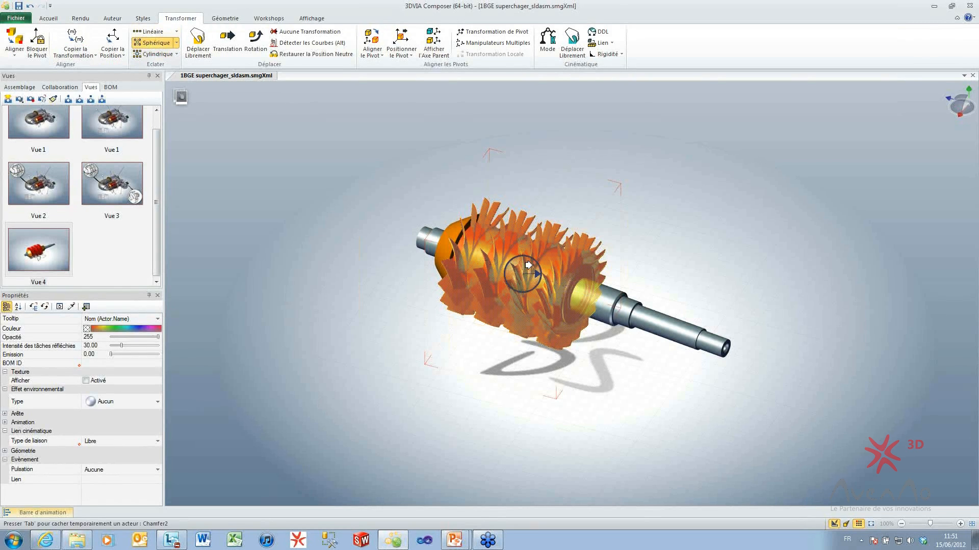
pyautogui.moveTo(530, 274); pyautogui.dragTo(836, 318)
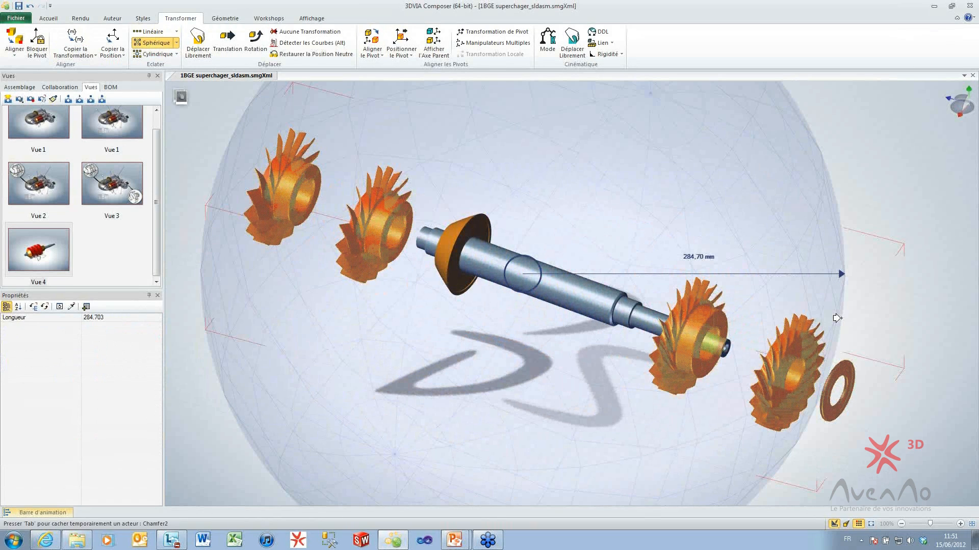
pyautogui.moveTo(836, 318); pyautogui.dragTo(834, 313)
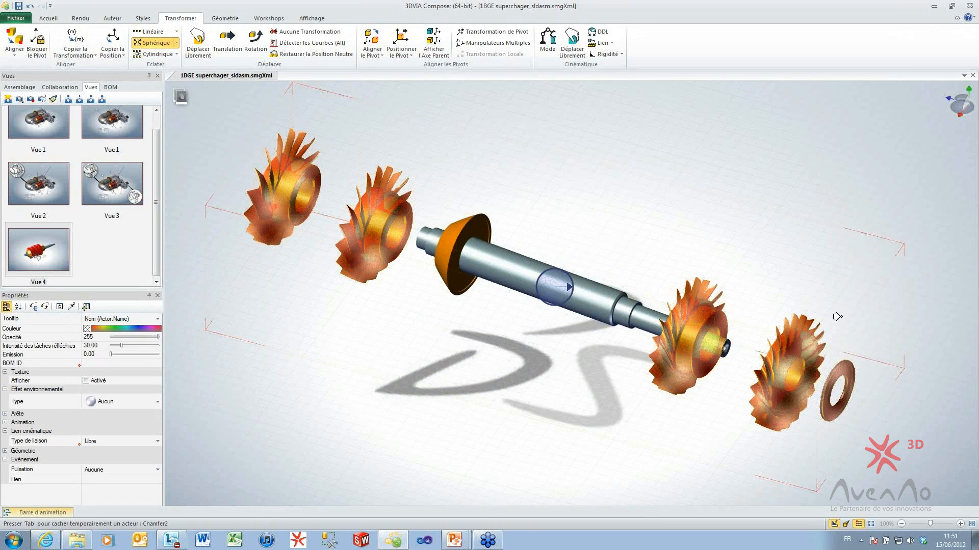
pyautogui.hotkey('ctrl', 'z')
pyautogui.click(729, 226)
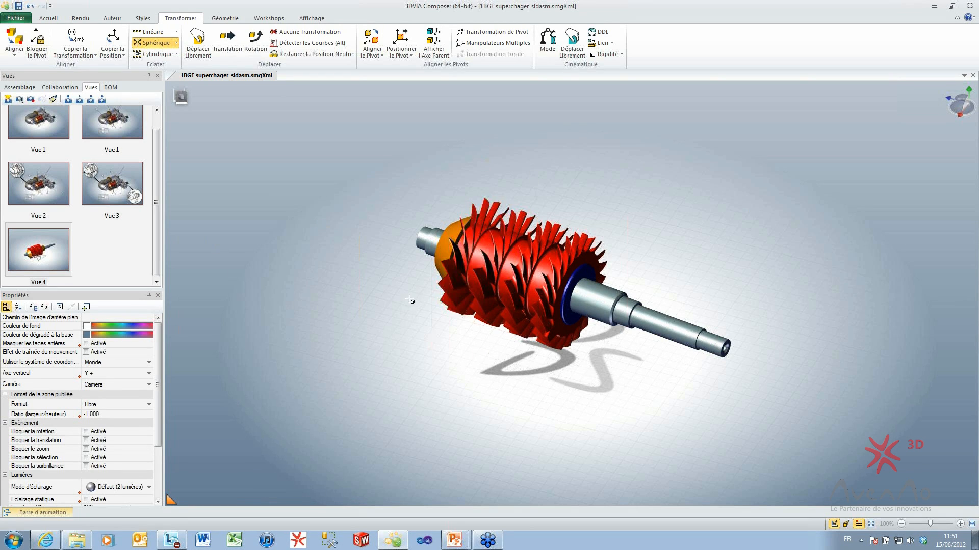
# Select the four red rotors and explode them linearly along the shaft axis so they spread apart toward its free end, and deselect them.
pyautogui.moveTo(370, 319); pyautogui.dragTo(485, 320)
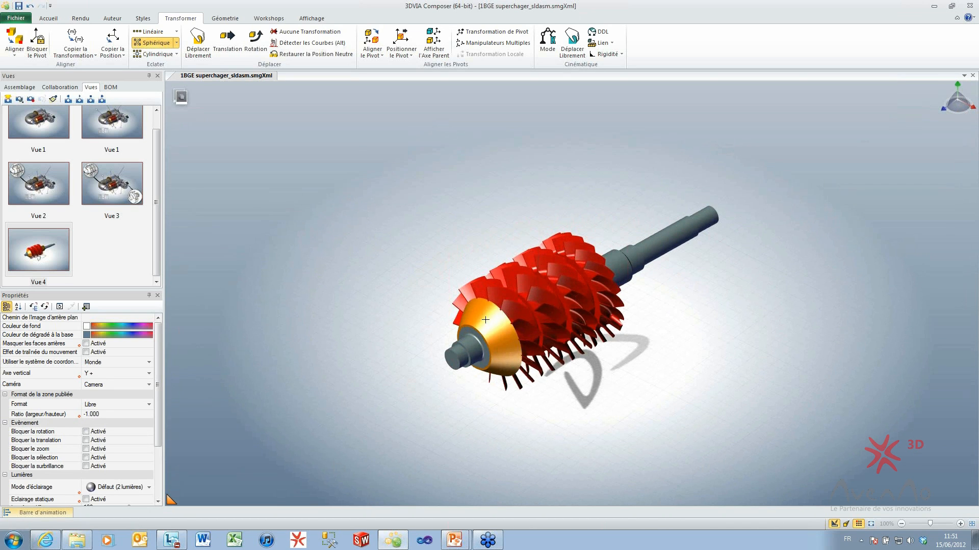
pyautogui.moveTo(602, 345); pyautogui.dragTo(587, 326, button='right')
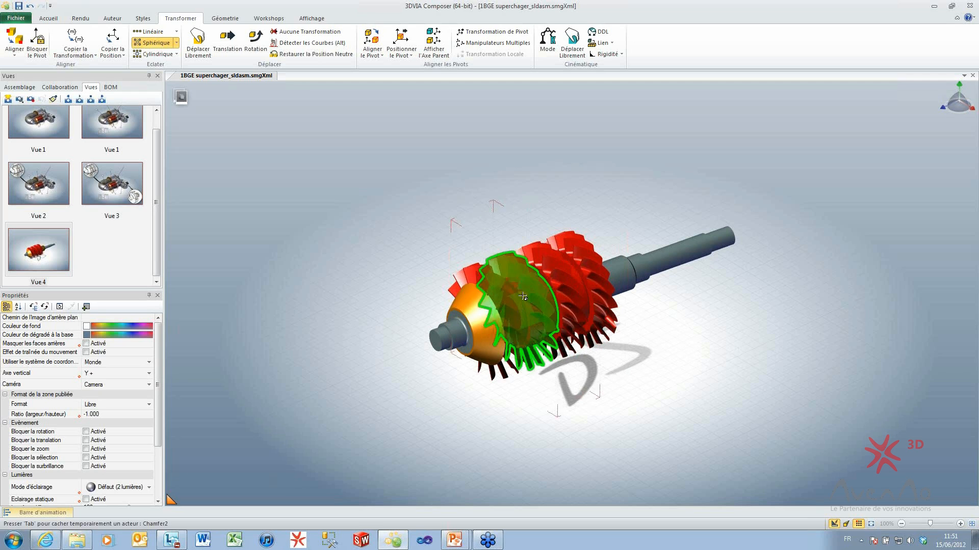
pyautogui.click(526, 291)
pyautogui.keyDown('ctrl'); pyautogui.click(531, 288); pyautogui.keyUp('ctrl')
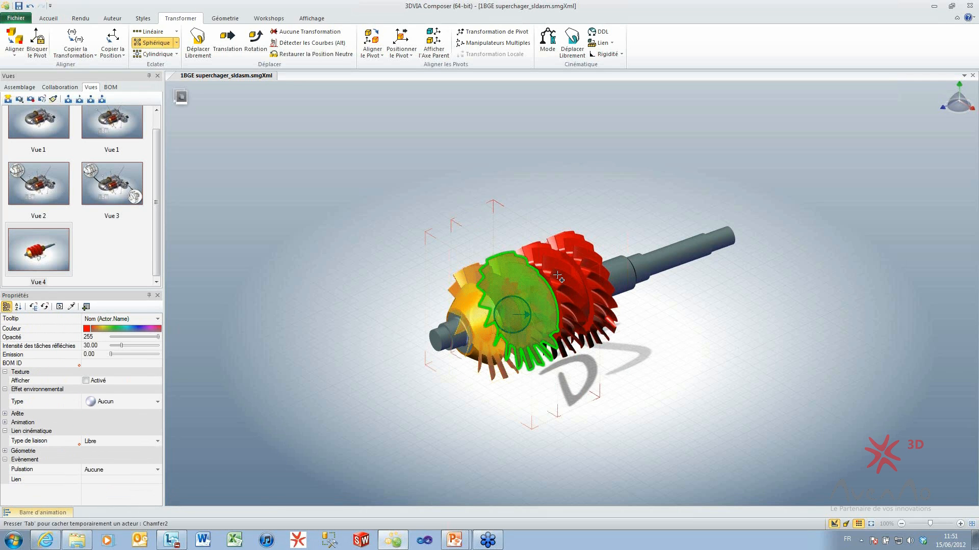
pyautogui.keyDown('ctrl'); pyautogui.click(562, 276); pyautogui.keyUp('ctrl')
pyautogui.keyDown('ctrl'); pyautogui.click(595, 260); pyautogui.keyUp('ctrl')
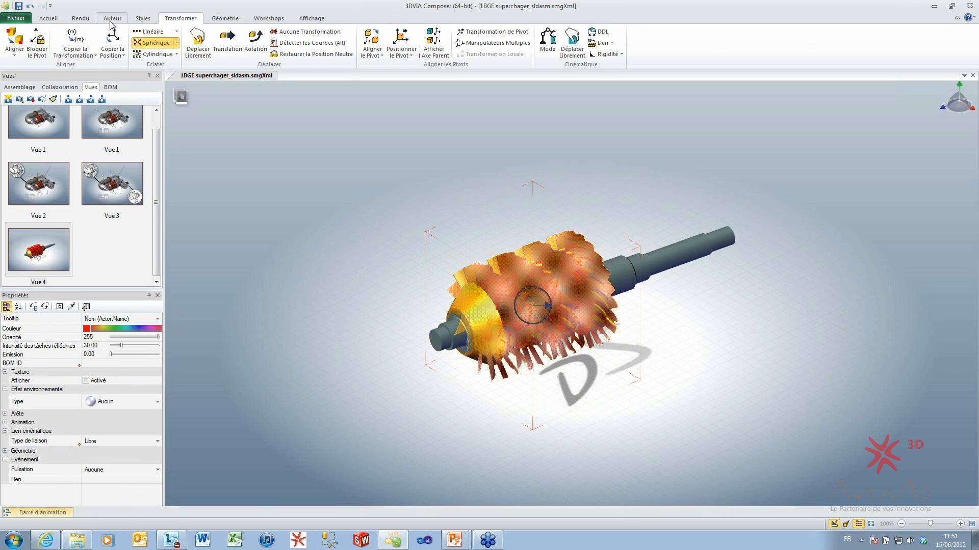
pyautogui.click(198, 42)
pyautogui.click(152, 31)
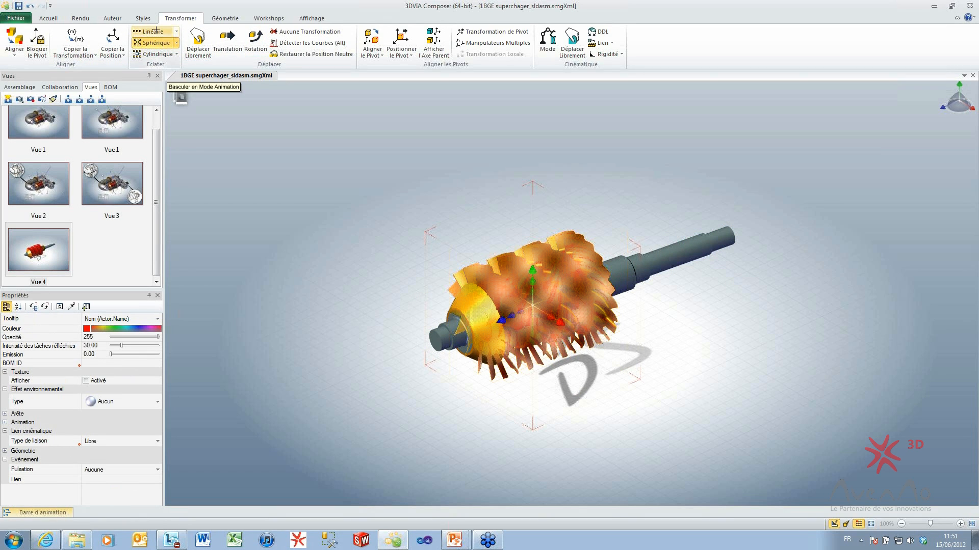
pyautogui.moveTo(549, 295); pyautogui.dragTo(726, 229)
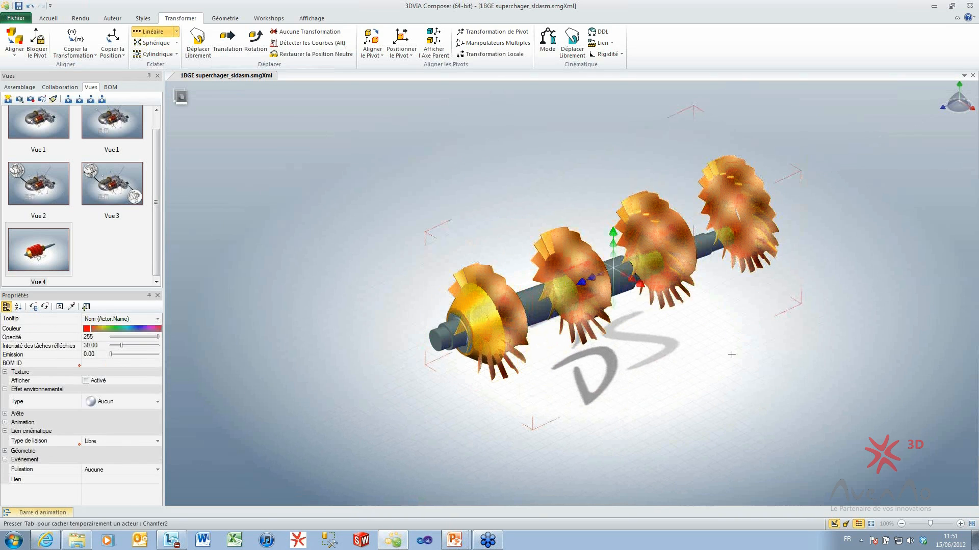
pyautogui.click(622, 353)
# Hide the main shaft and save the exploded rotors with the orange cone as a new view.
pyautogui.click(452, 329)
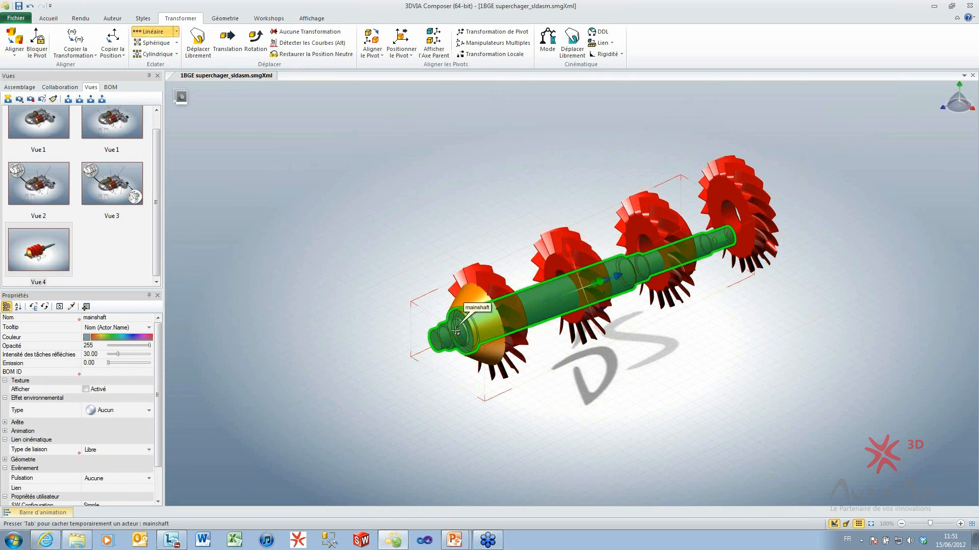
pyautogui.press('Tab')
pyautogui.click(527, 414)
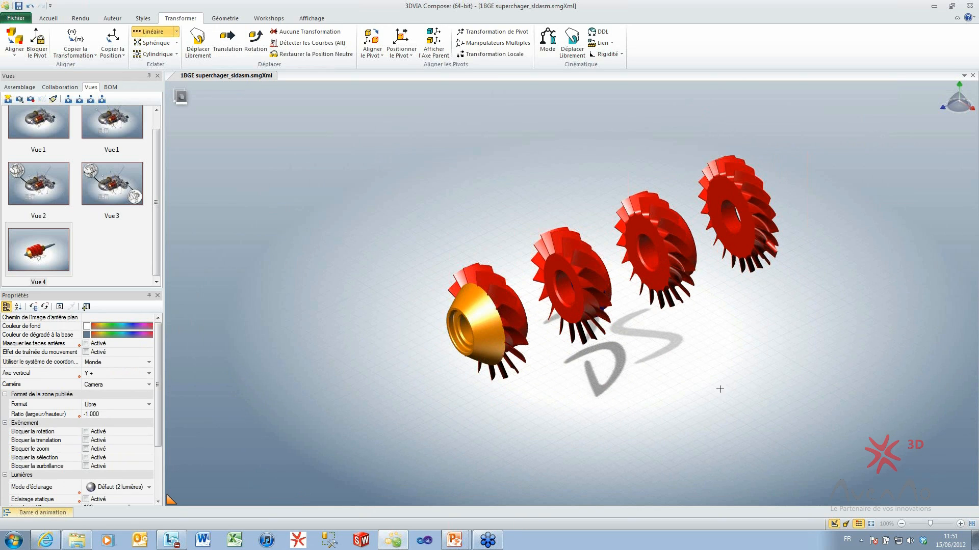
pyautogui.moveTo(706, 386)
pyautogui.mouseDown()
pyautogui.moveTo(720, 386)
pyautogui.moveTo(710, 388)
pyautogui.mouseUp()
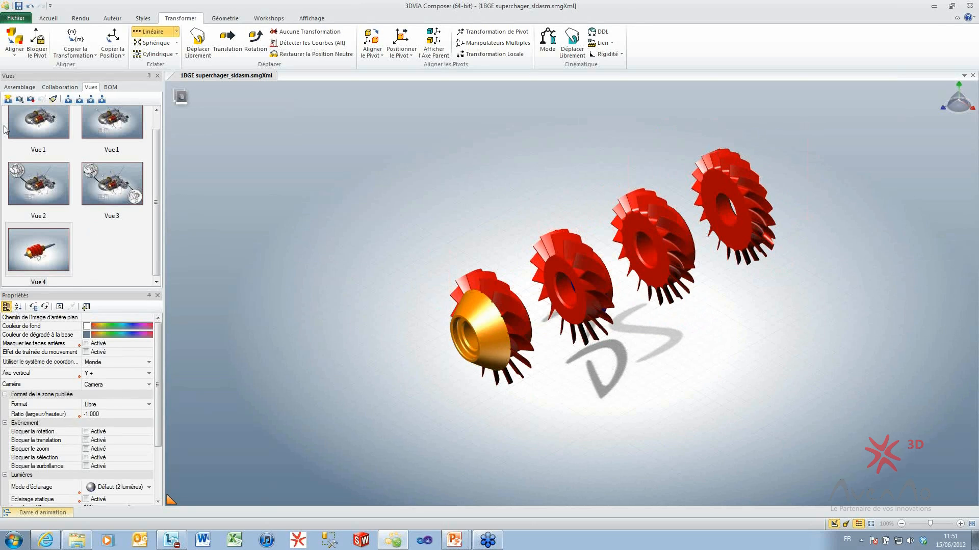
pyautogui.click(8, 99)
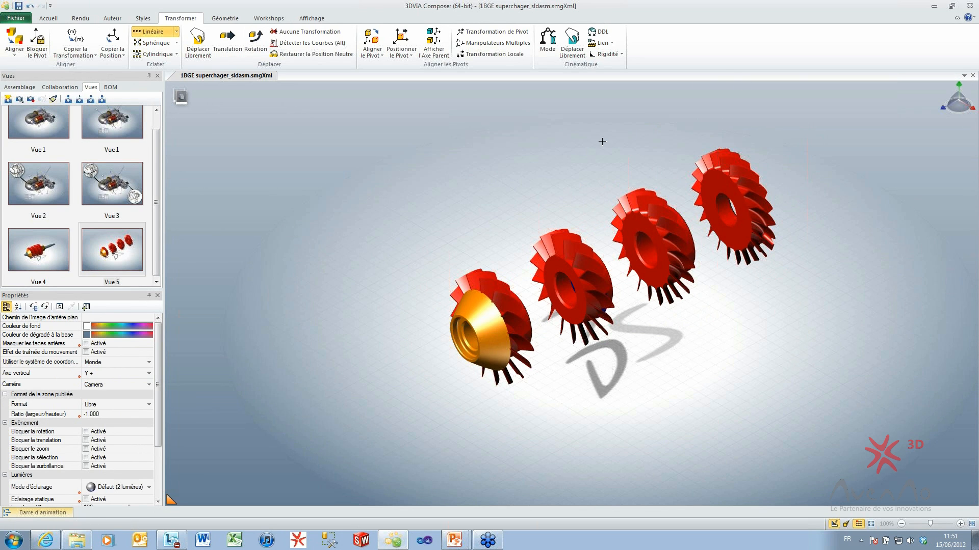
pyautogui.moveTo(606, 151)
pyautogui.mouseDown(button='right')
pyautogui.moveTo(594, 151)
pyautogui.moveTo(604, 152)
pyautogui.mouseUp(button='right')
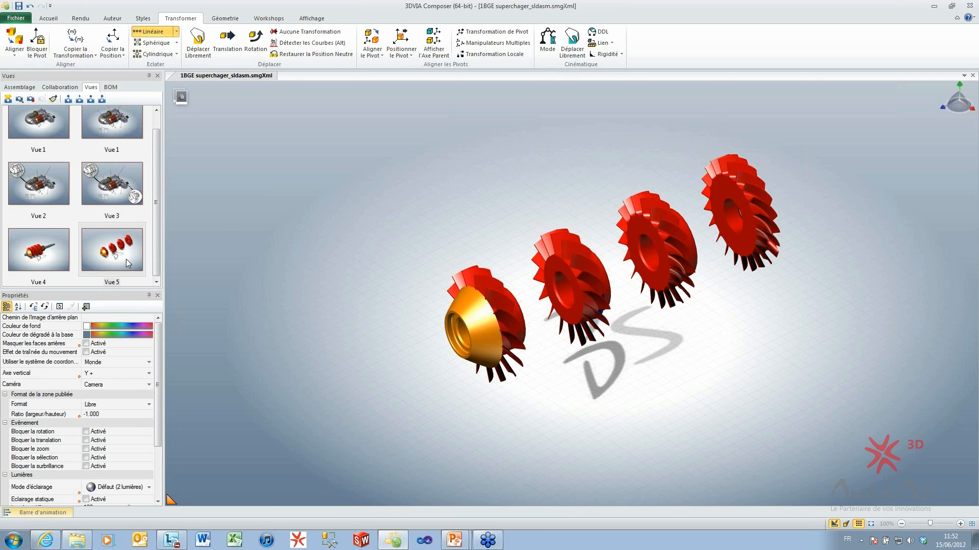
# Switch to the PowerPoint slideshow, show the slide on creating links between views, and return to 3DVIA Composer.
pyautogui.moveTo(444, 539)
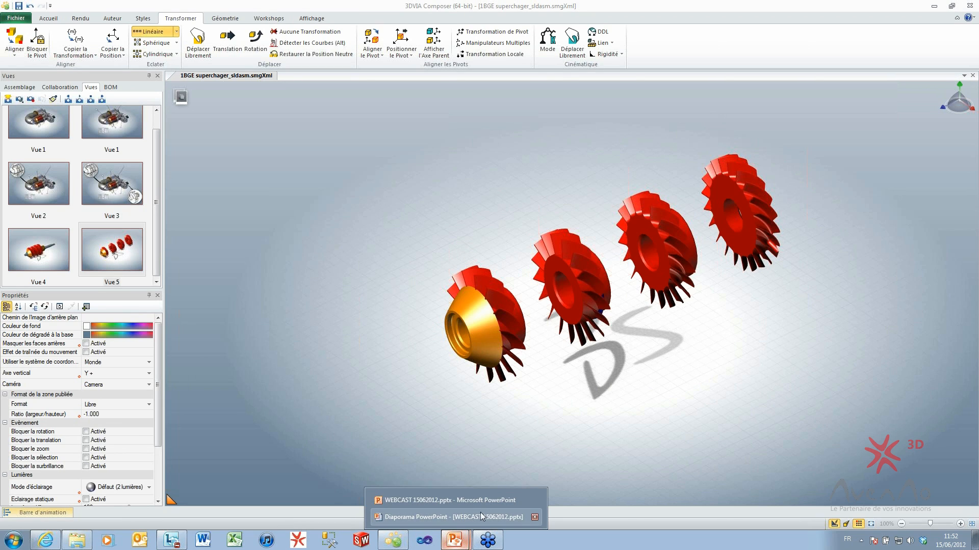
pyautogui.click(459, 515)
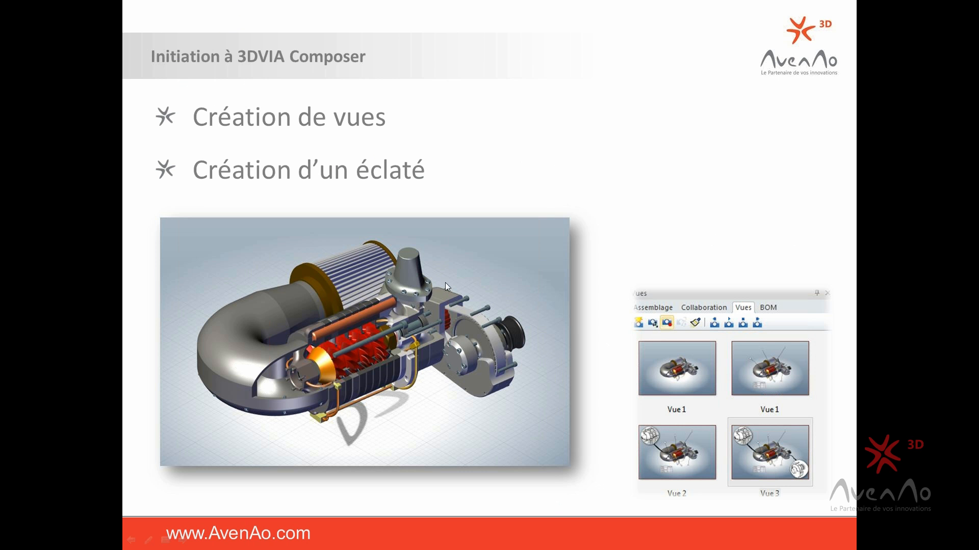
pyautogui.click(613, 214)
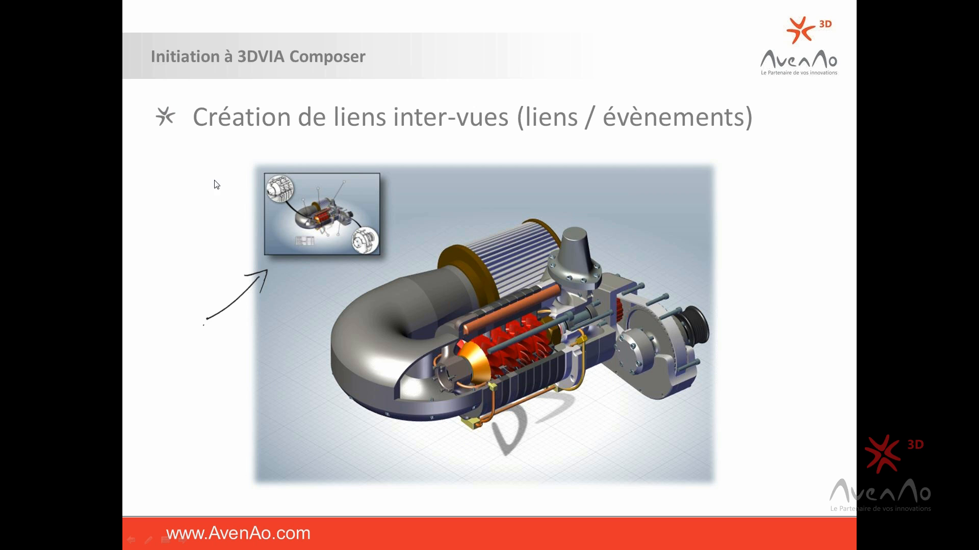
pyautogui.press('super')
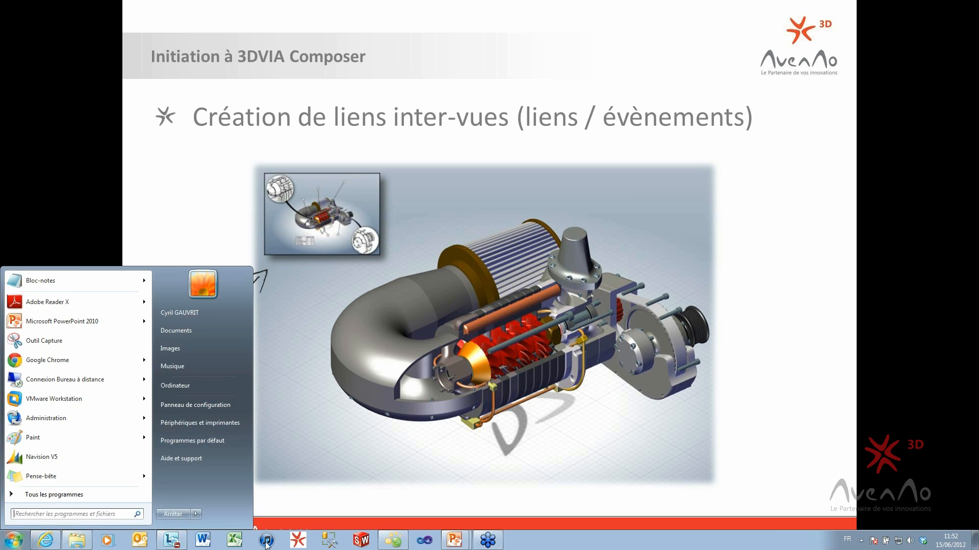
pyautogui.click(399, 543)
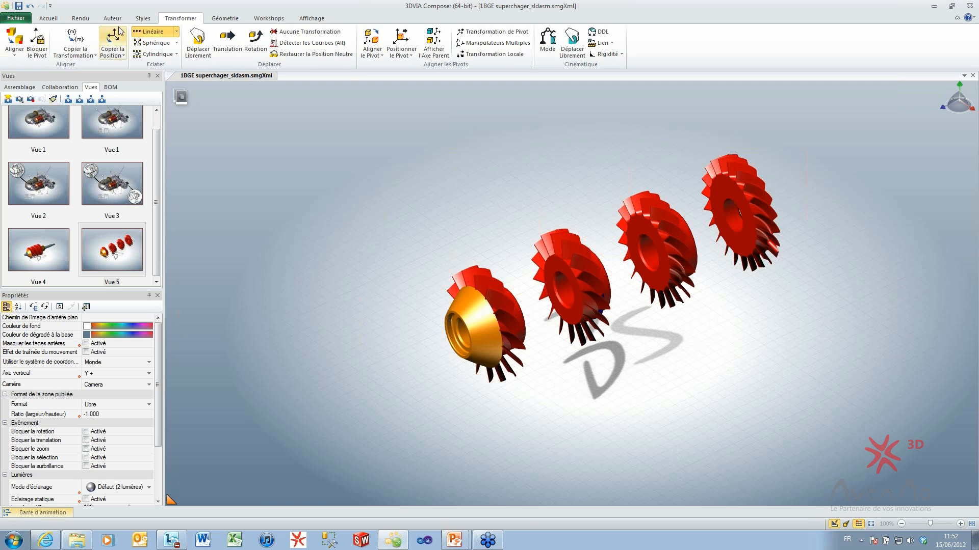
pyautogui.moveTo(157, 167); pyautogui.dragTo(165, 129)
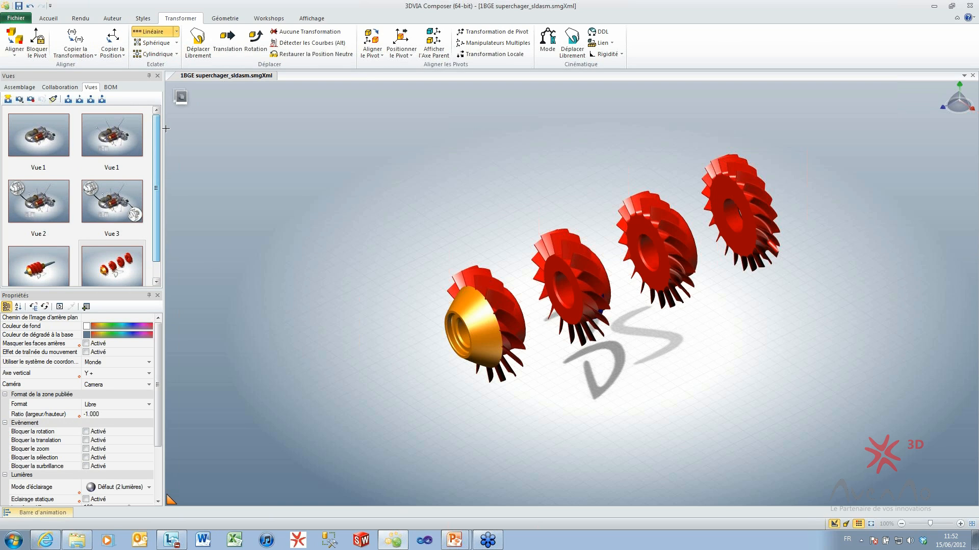
pyautogui.click(143, 18)
pyautogui.click(113, 19)
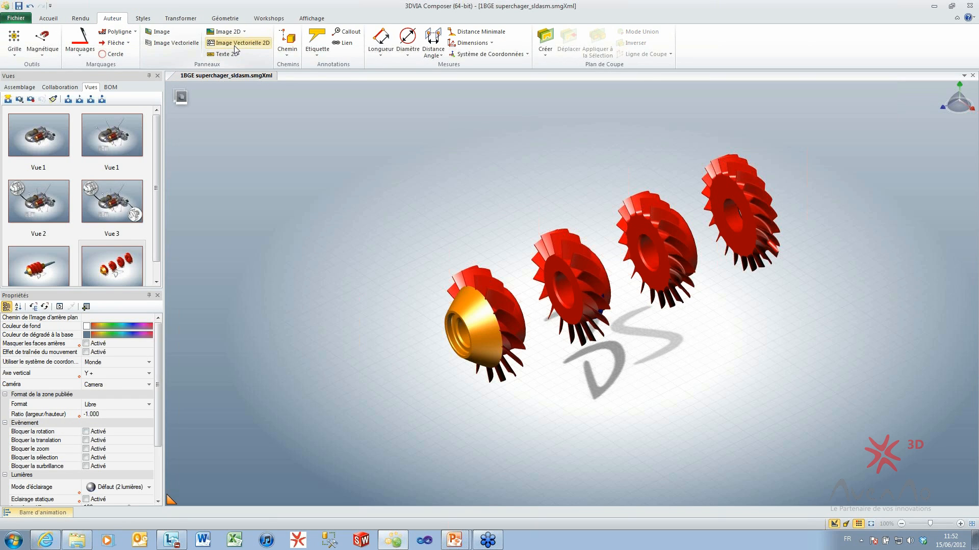
pyautogui.click(245, 32)
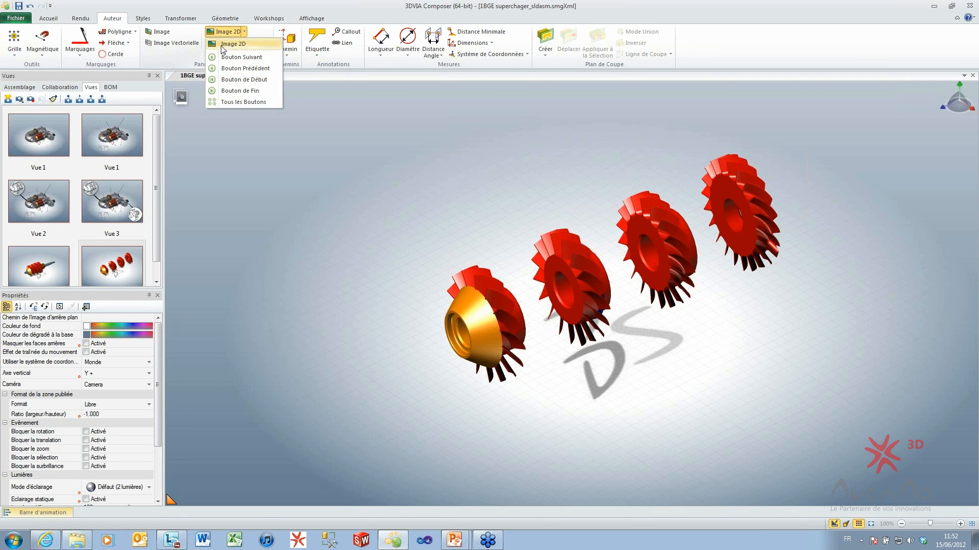
pyautogui.click(277, 202)
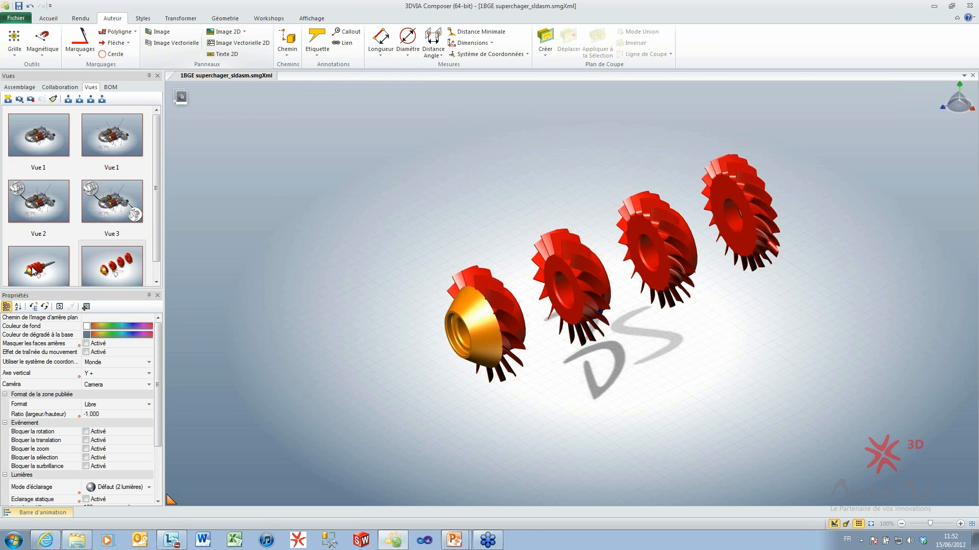
# Insert Vue 4 into the exploded rotor scene as a linked 2D image about 49.6 wide, placed at the upper left of the rotors.
pyautogui.keyDown('ctrl'); pyautogui.click(34, 272); pyautogui.keyUp('ctrl')
pyautogui.moveTo(34, 272); pyautogui.dragTo(345, 215)
pyautogui.click(33, 257)
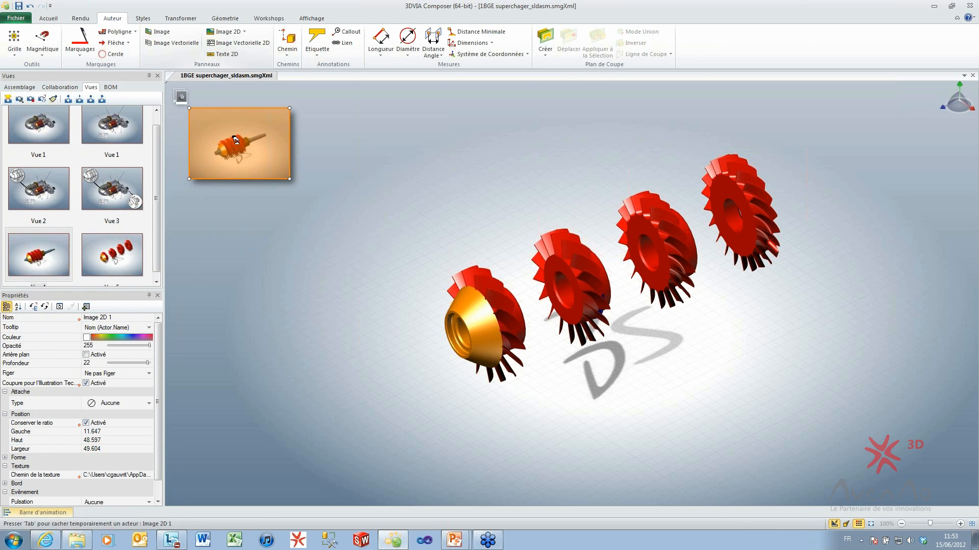
pyautogui.click(281, 333)
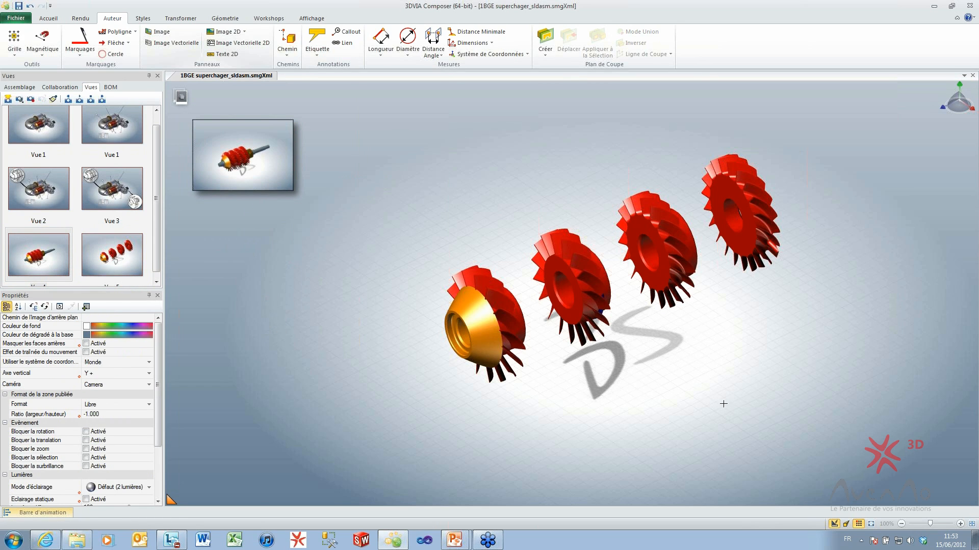
# Turn off design mode and follow the image's link to Vue 4, storing the current scene as a new view.
pyautogui.click(834, 524)
pyautogui.click(240, 164)
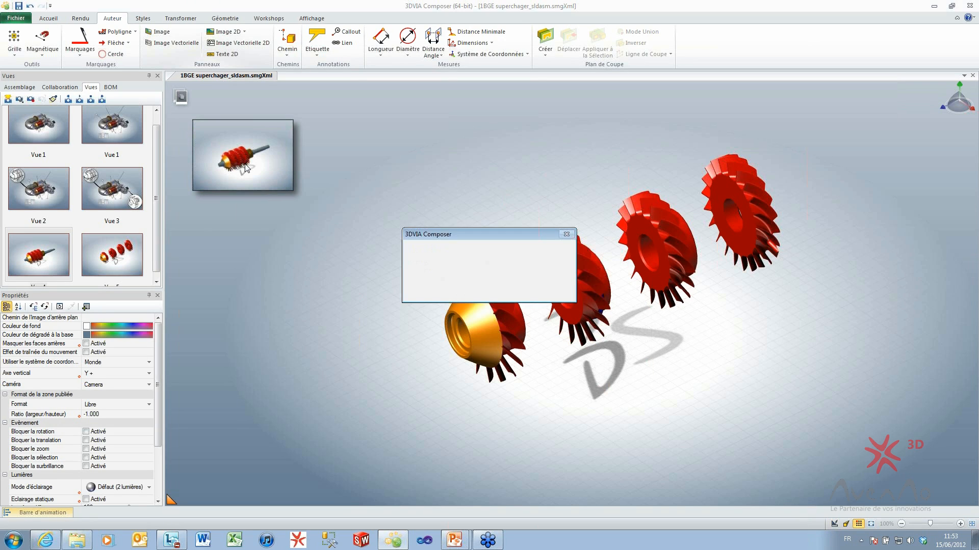
pyautogui.click(468, 289)
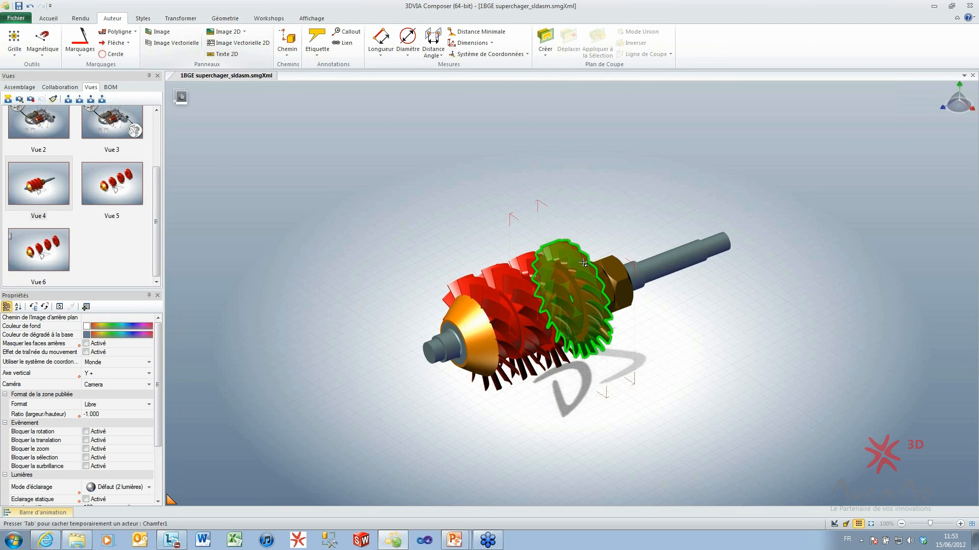
# Reactivate Vue 6, save the document, and follow the image's link to Vue 4 again.
pyautogui.click(30, 250)
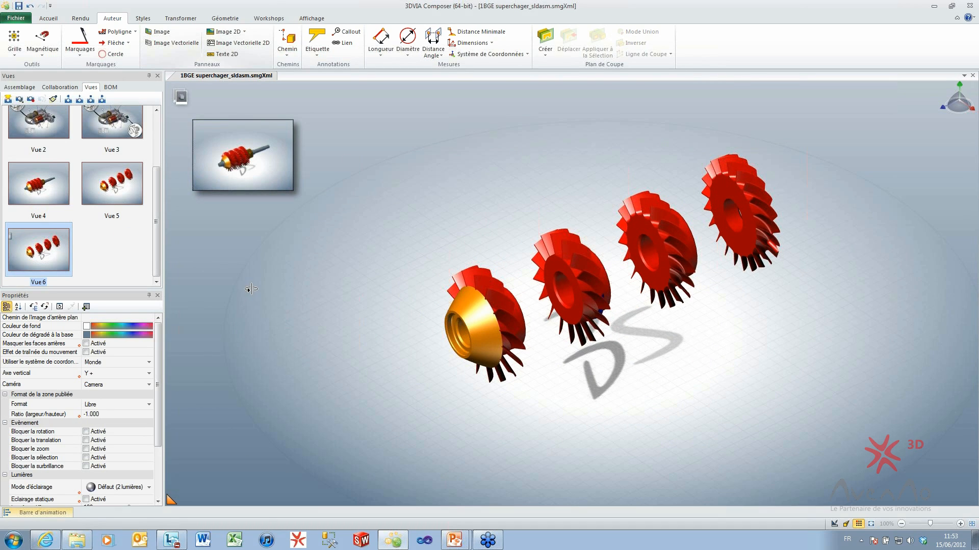
pyautogui.hotkey('ctrl', 's')
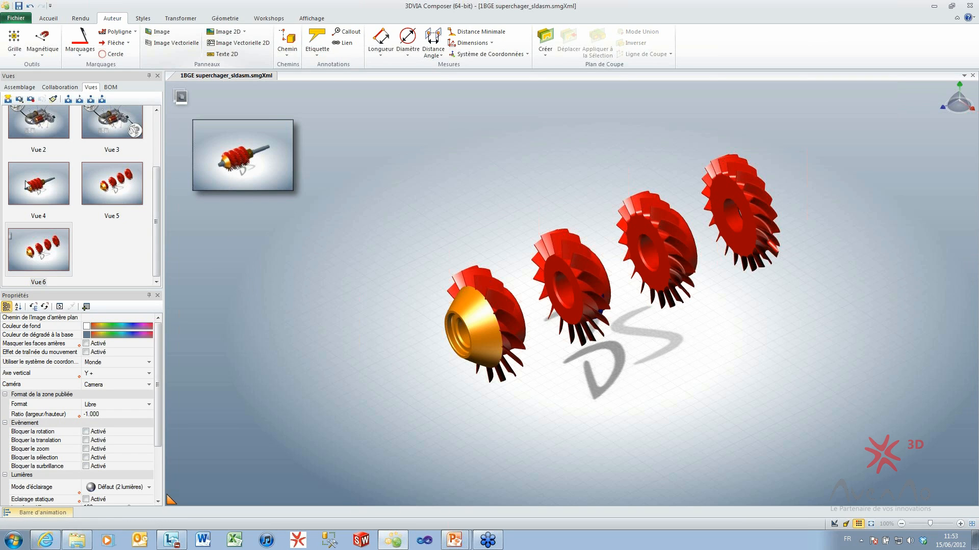
pyautogui.click(259, 149)
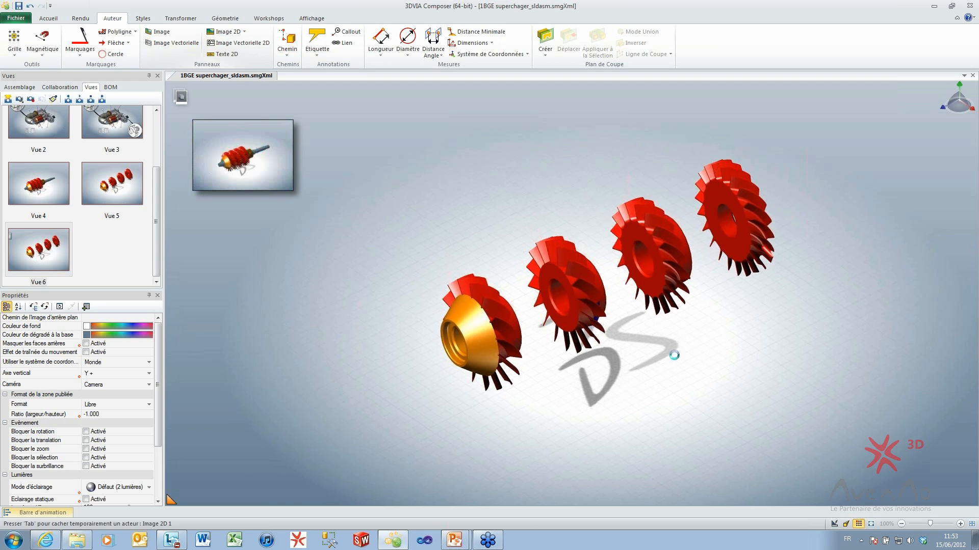
# Return to Vue 6 with design mode on and select the linked image to examine its event link property.
pyautogui.click(52, 253)
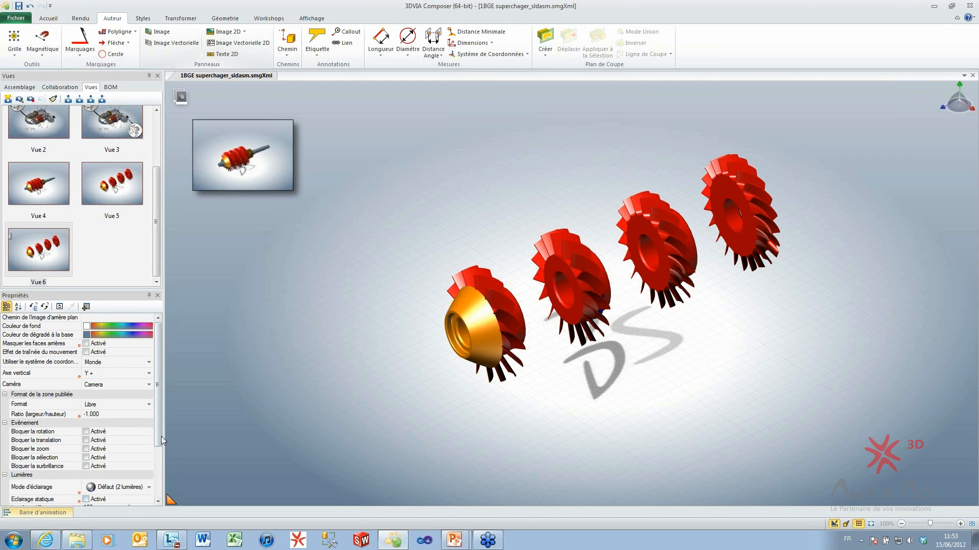
pyautogui.scroll(-3, 159, 439)
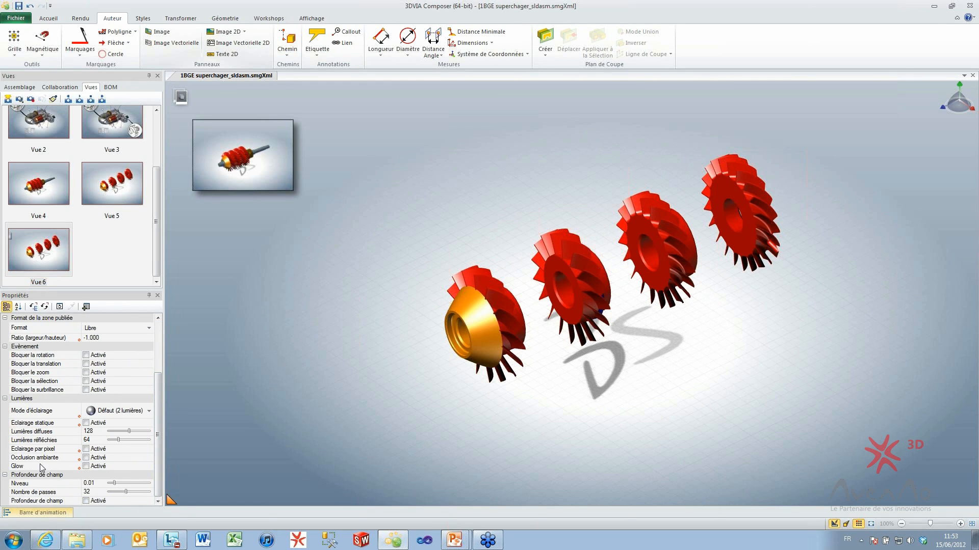
pyautogui.click(231, 152)
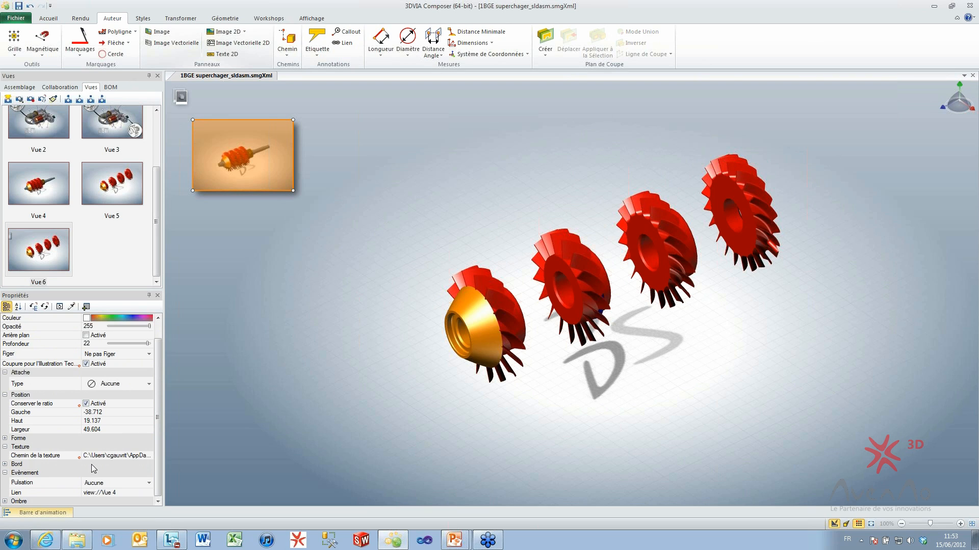
# Inspect the linked image's event link value, deselect the image, and look through the viewport's event, lighting and depth-of-field properties.
pyautogui.click(125, 494)
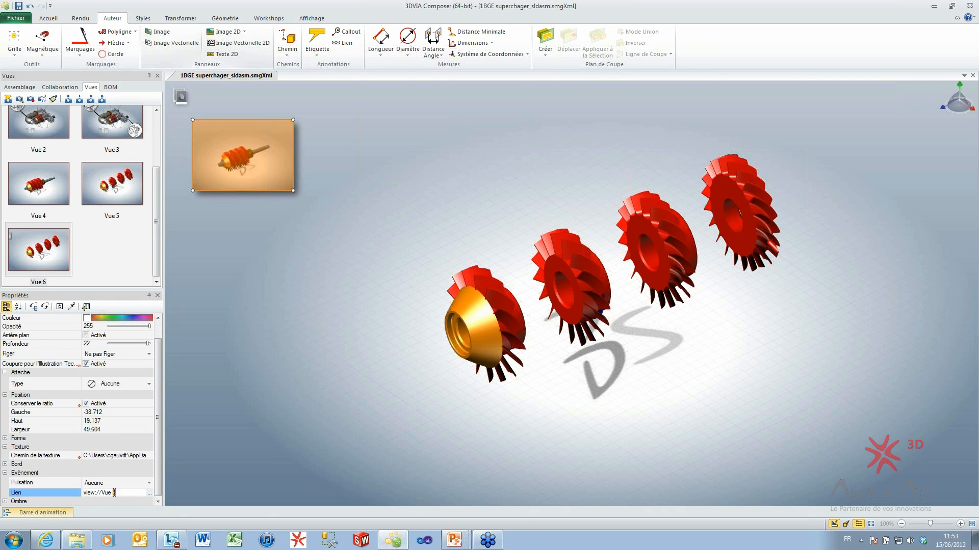
pyautogui.press('Return')
pyautogui.click(356, 365)
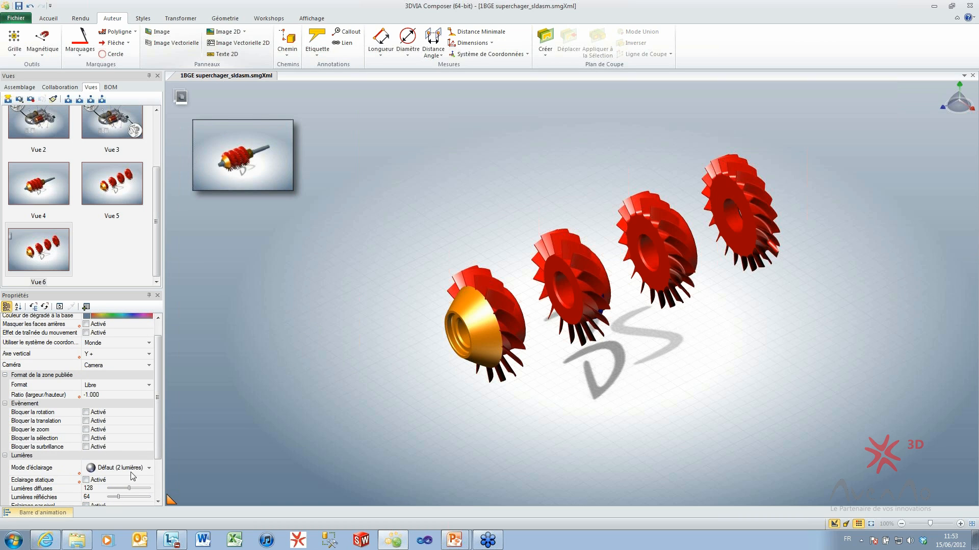
pyautogui.moveTo(160, 445); pyautogui.dragTo(153, 479)
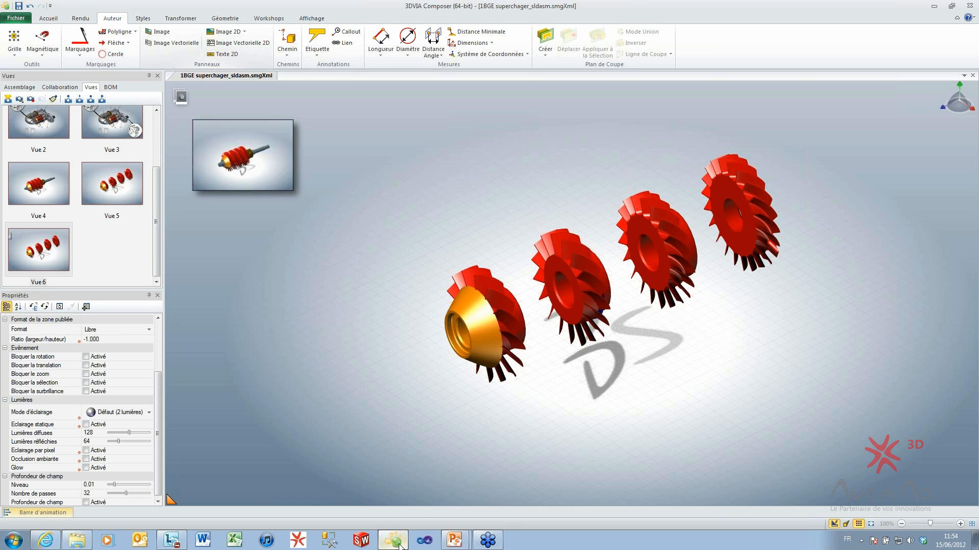
# Switch to the PowerPoint presentation, advance to the slide "Création de Diggers / Détails", and return to 3DVIA Composer.
pyautogui.moveTo(452, 541)
pyautogui.click(485, 517)
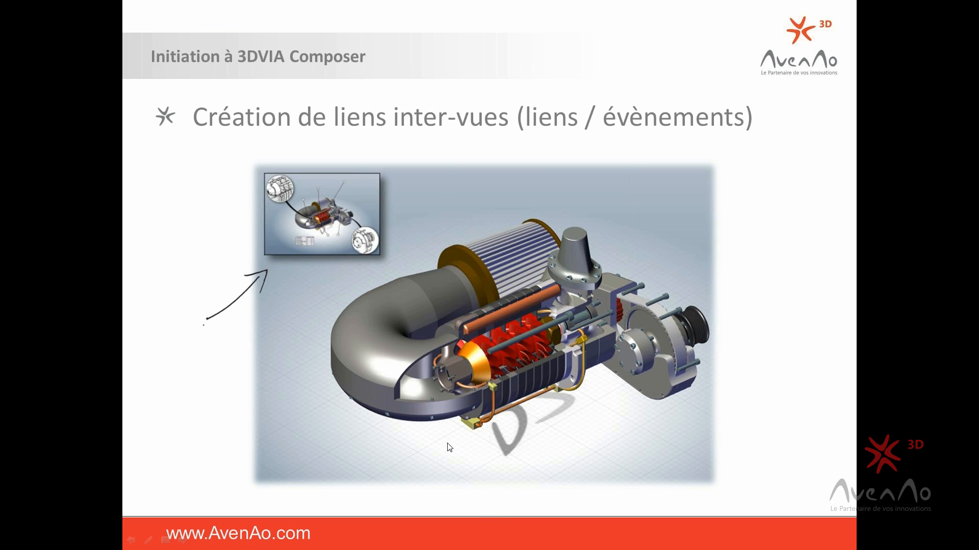
pyautogui.click(441, 416)
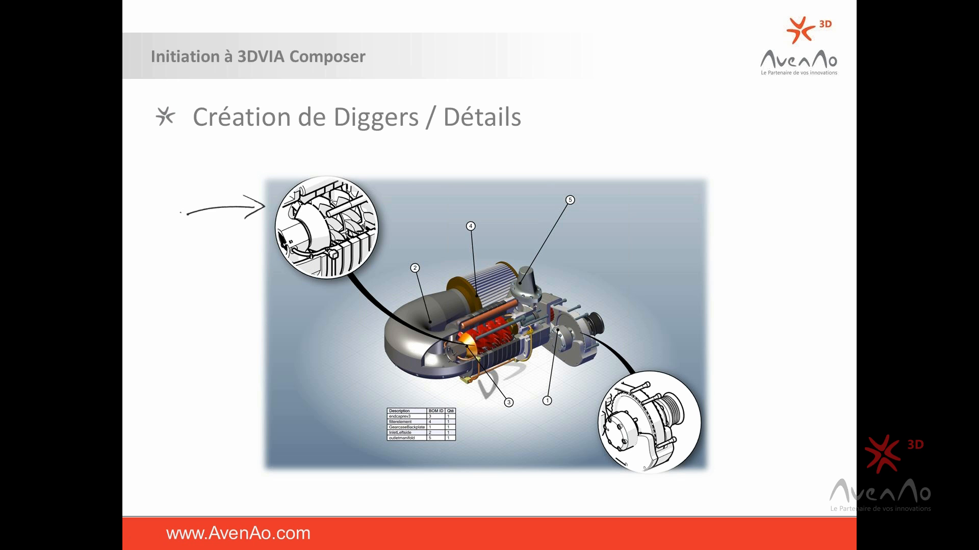
pyautogui.press('super')
pyautogui.click(396, 541)
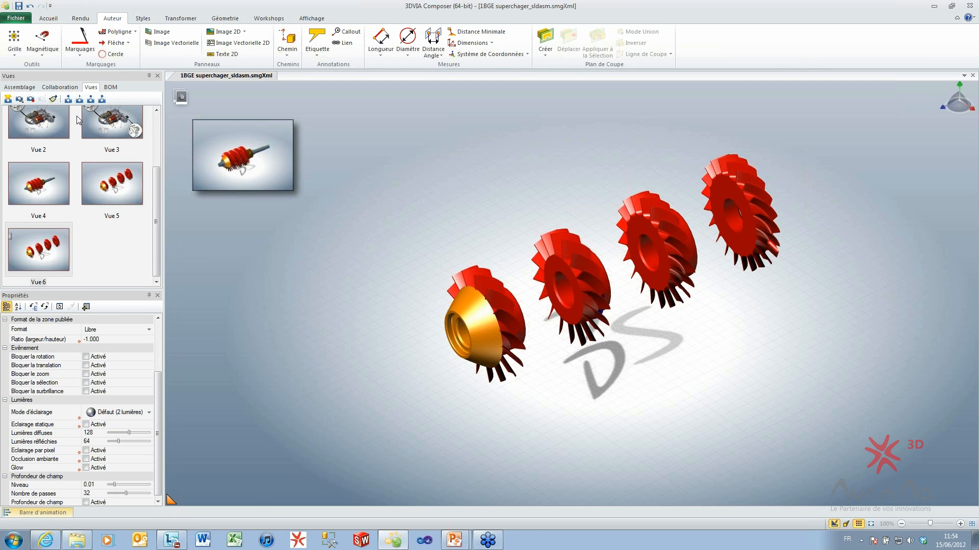
# Display the annotated Vue 2, activate the first Vue 1 showing the bare supercharger, and store that scene as a new view.
pyautogui.moveTo(155, 194); pyautogui.dragTo(154, 133)
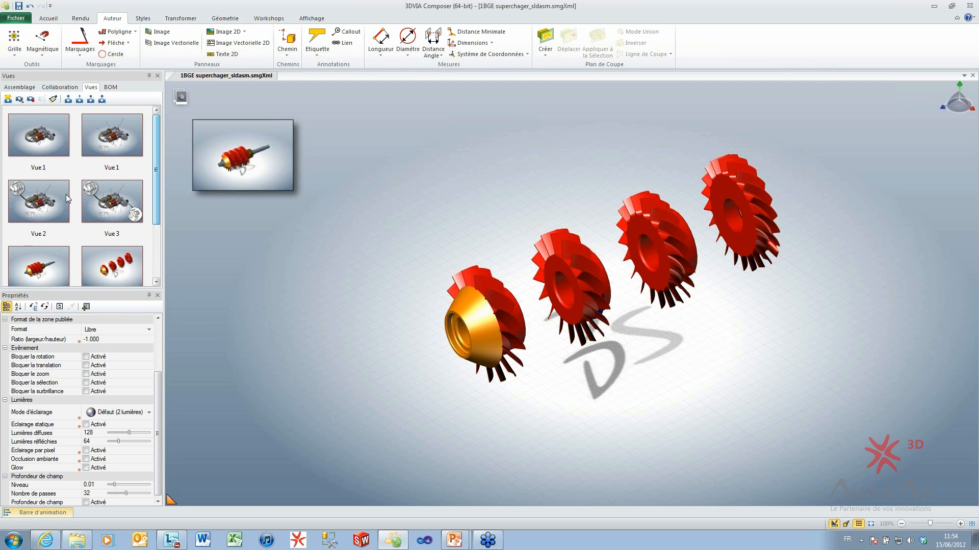
pyautogui.click(39, 199)
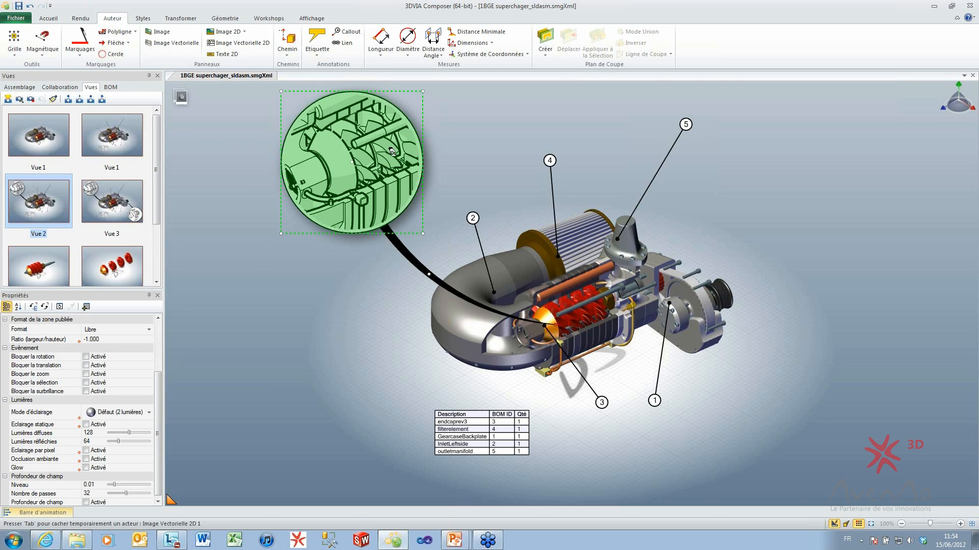
pyautogui.click(45, 141)
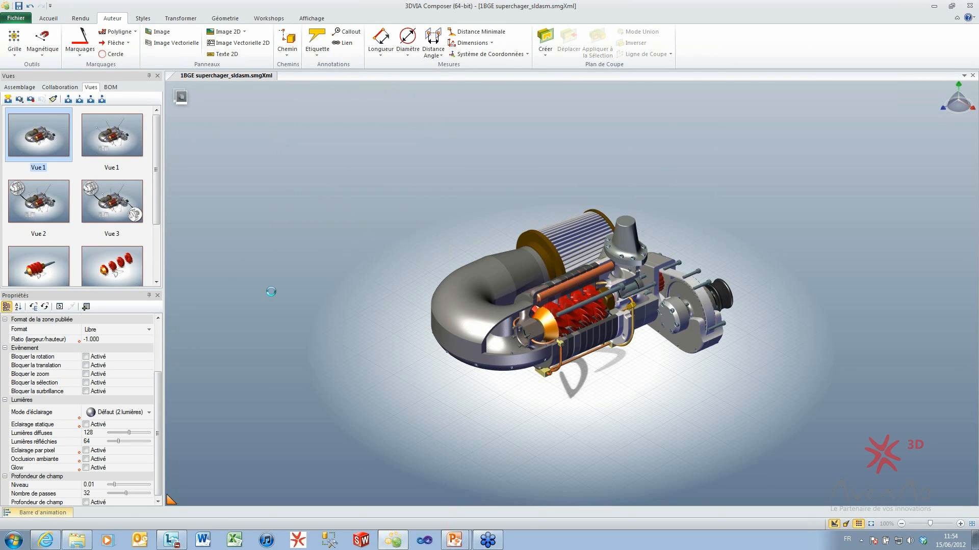
pyautogui.click(8, 99)
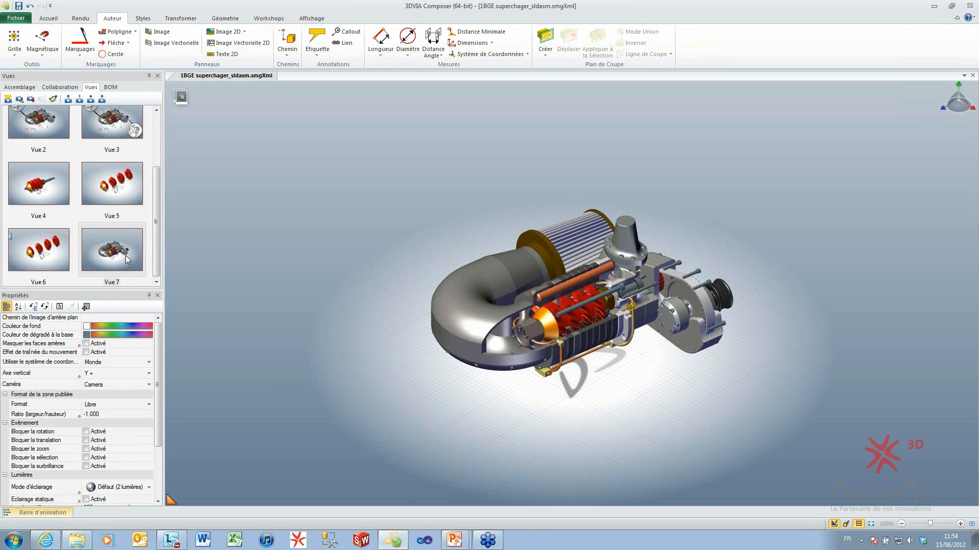
# Place the Digger at the upper left of the supercharger, centre it on the red rotors, and adjust its magnification and light position.
pyautogui.click(599, 403)
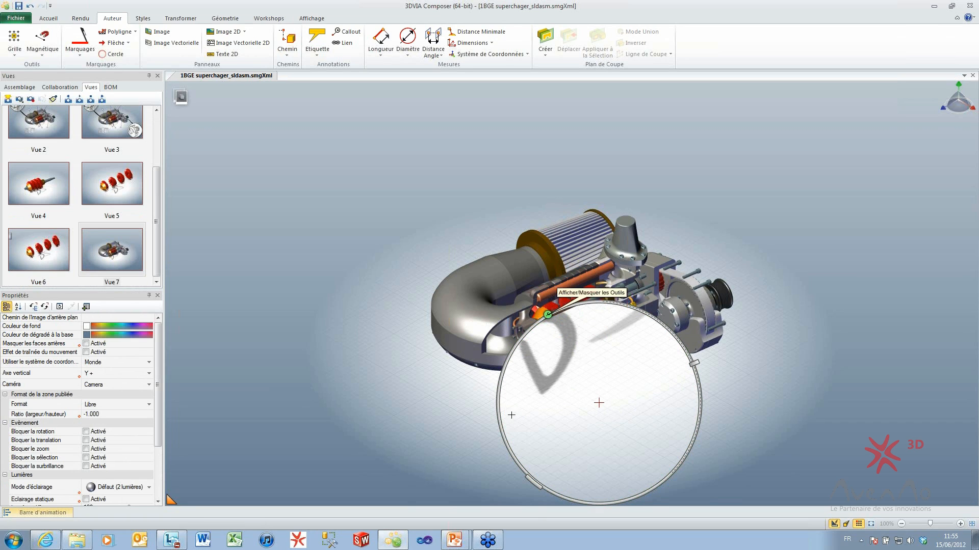
pyautogui.moveTo(487, 401); pyautogui.dragTo(204, 213)
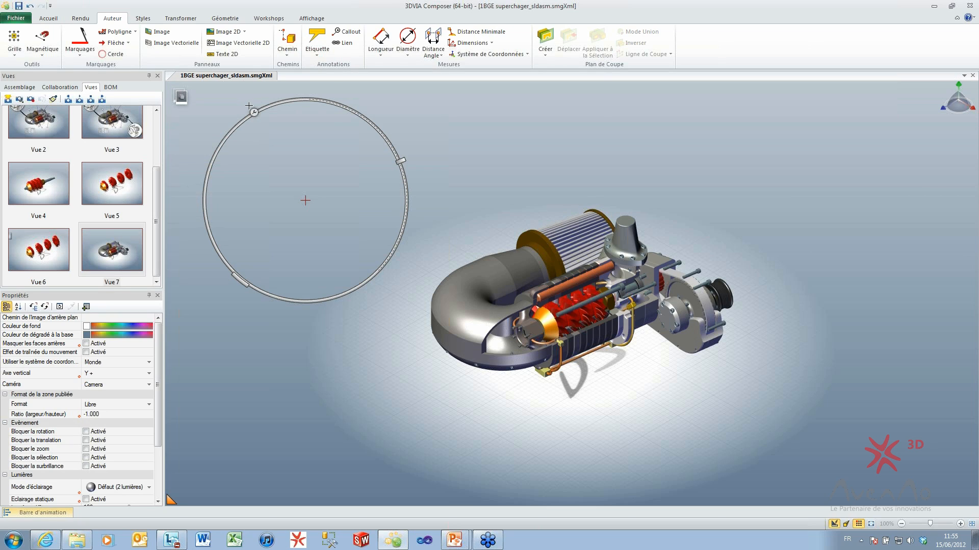
pyautogui.moveTo(254, 113)
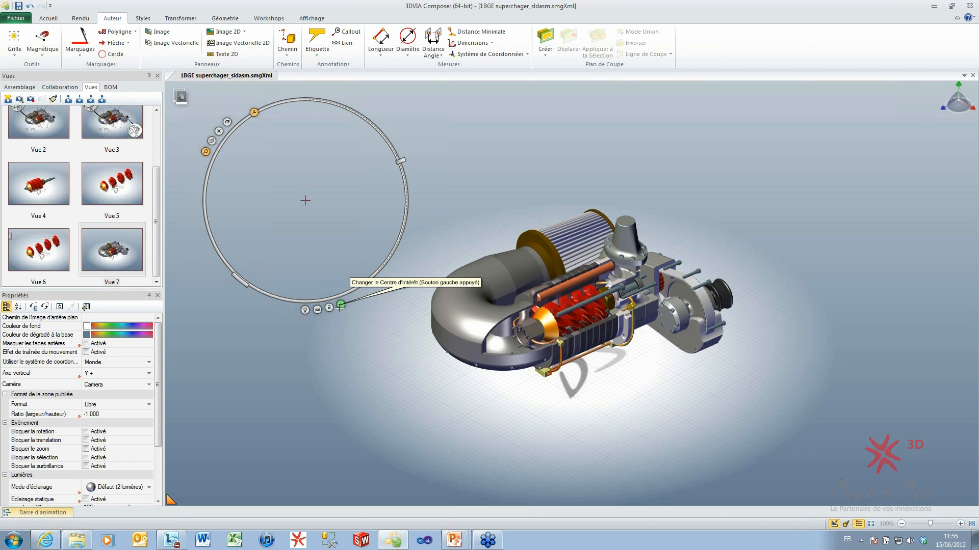
pyautogui.moveTo(341, 305); pyautogui.dragTo(560, 316)
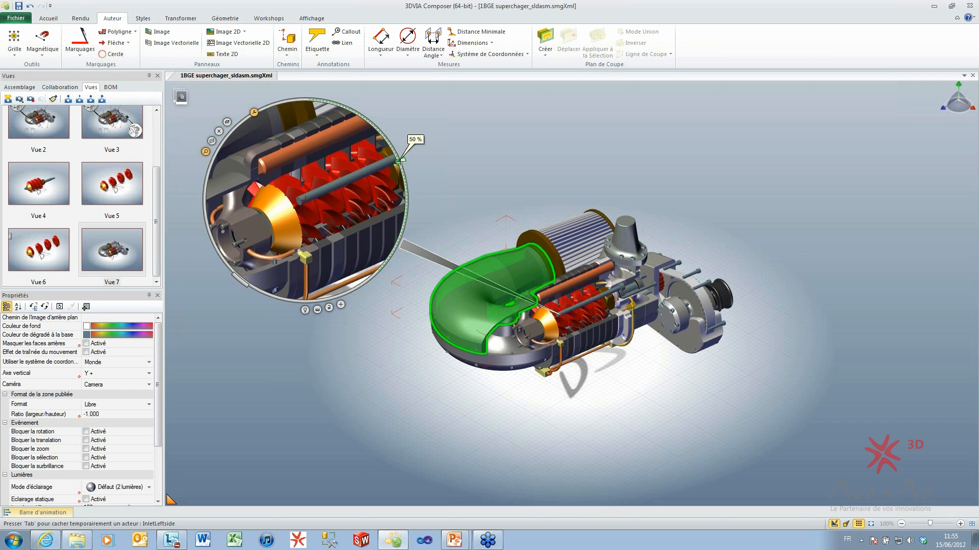
pyautogui.moveTo(401, 161); pyautogui.dragTo(348, 124)
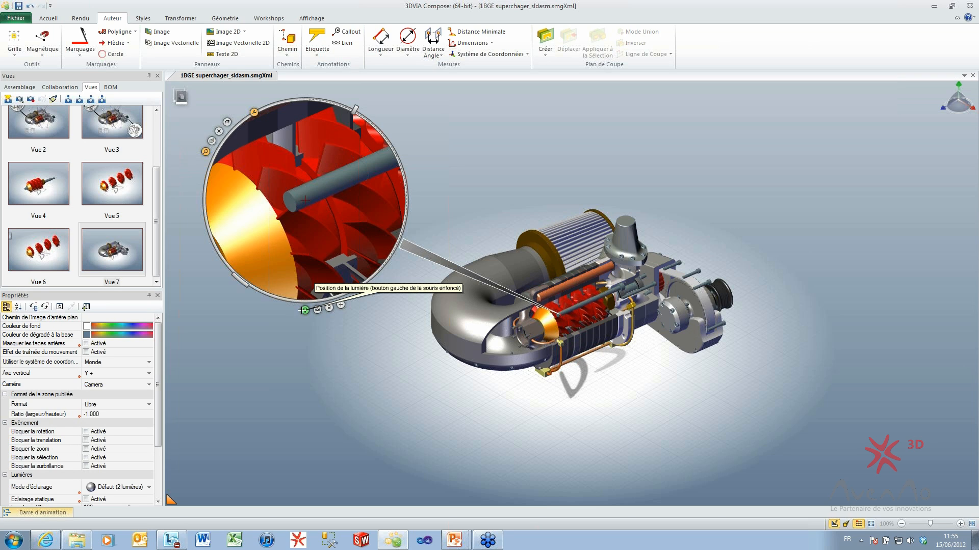
pyautogui.moveTo(304, 310); pyautogui.dragTo(250, 207)
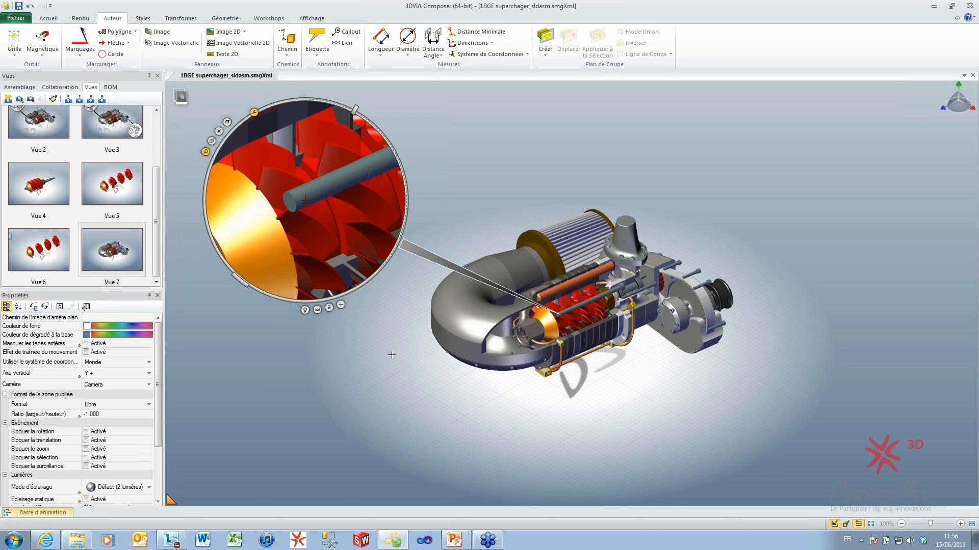
# Reopen the Digger at the upper left of the model and adjust the cutting-plane depth to view the supercharger in section.
pyautogui.press('space')
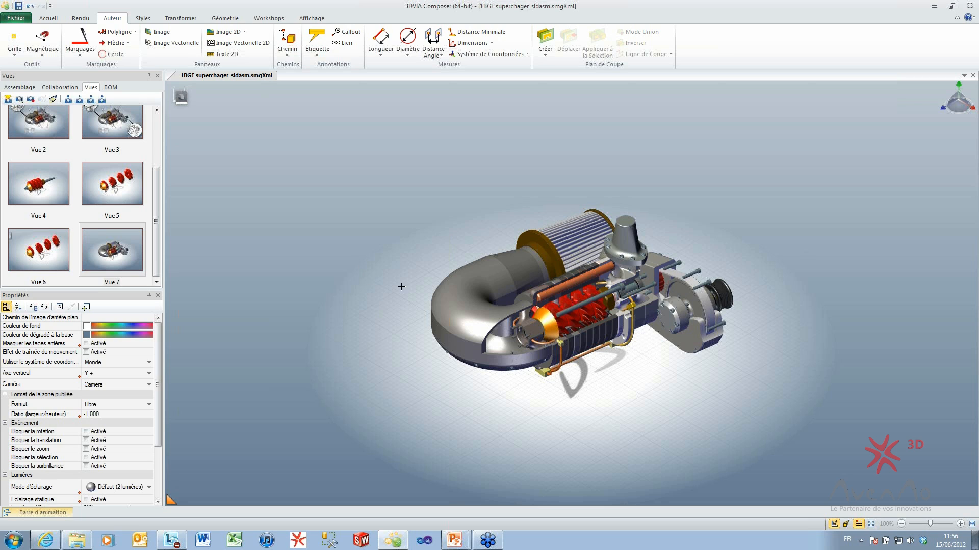
pyautogui.press('space')
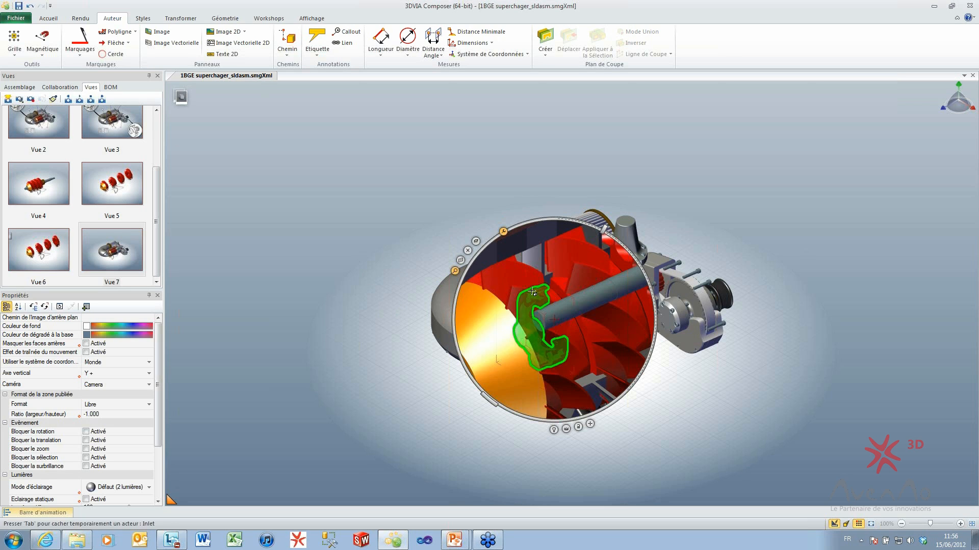
pyautogui.moveTo(541, 228); pyautogui.dragTo(247, 133)
pyautogui.click(210, 137)
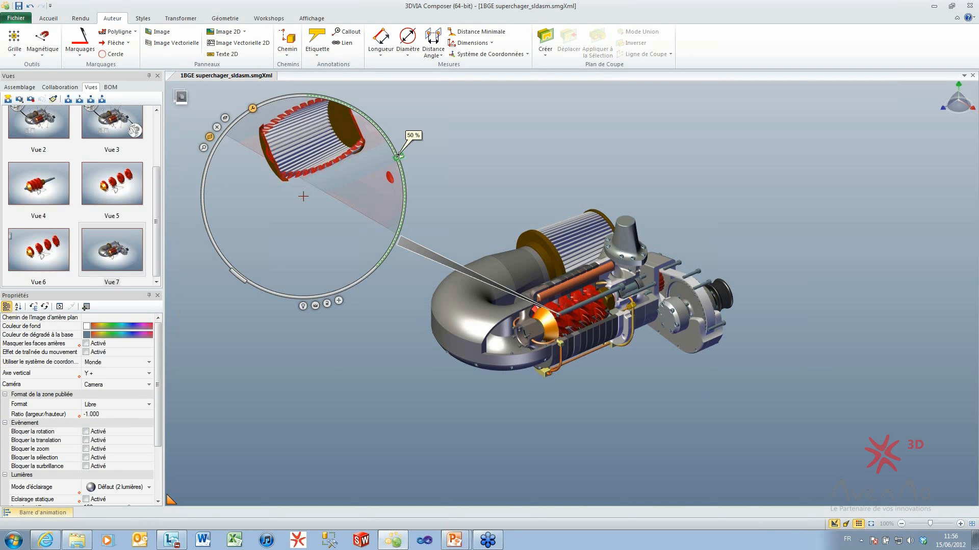
pyautogui.moveTo(398, 156); pyautogui.dragTo(404, 176)
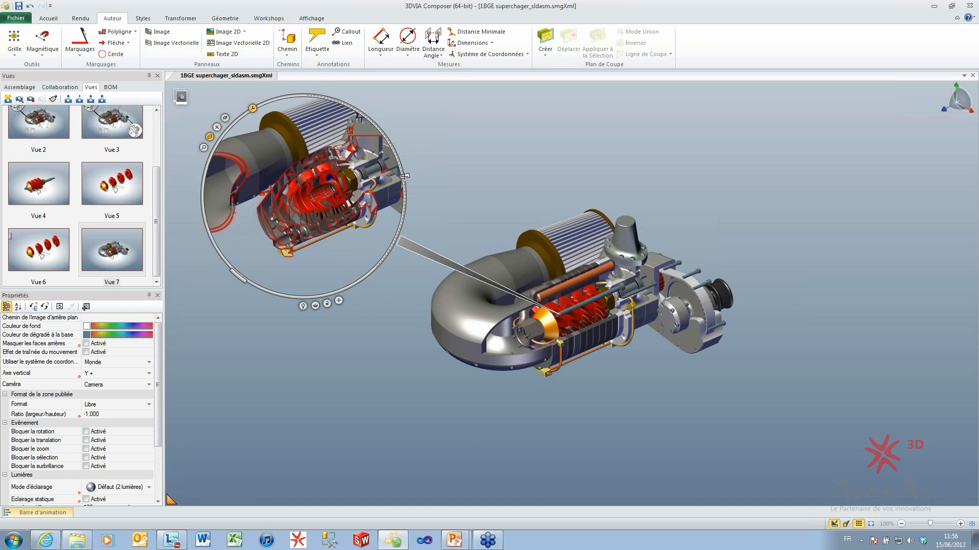
pyautogui.moveTo(405, 176); pyautogui.dragTo(403, 188)
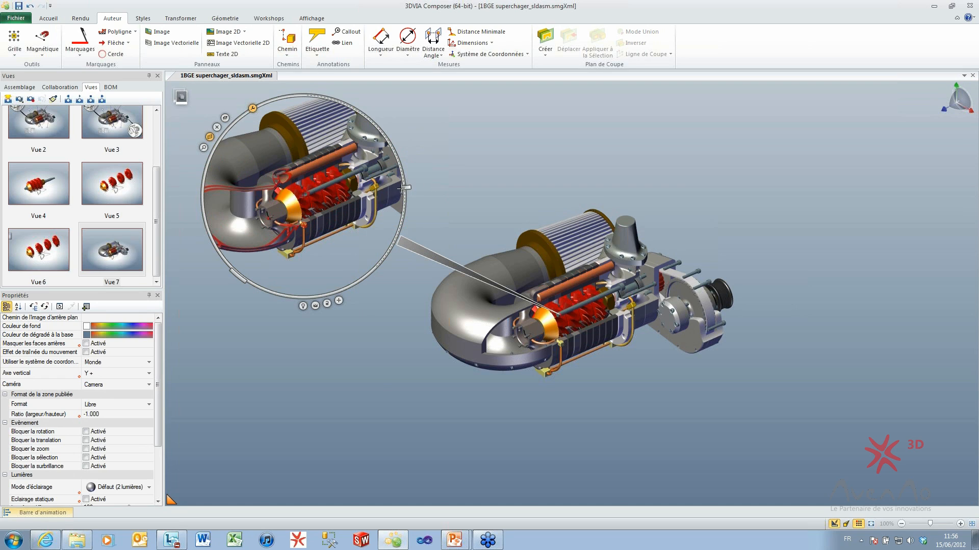
# View the supercharger through the Digger in X-ray mode at about 32 % and in onion-skin mode, and close the Digger.
pyautogui.click(217, 127)
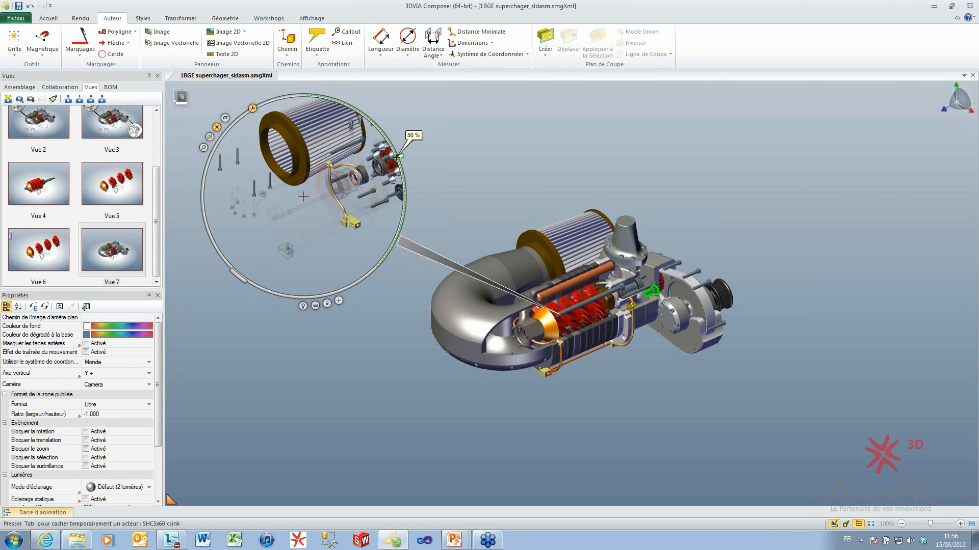
pyautogui.moveTo(397, 157); pyautogui.dragTo(399, 199)
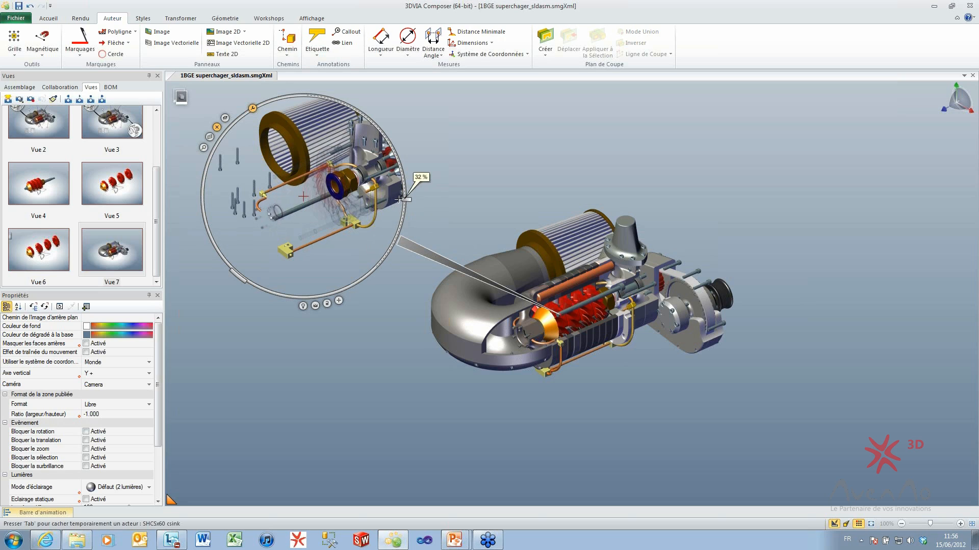
pyautogui.click(225, 118)
pyautogui.moveTo(400, 156); pyautogui.dragTo(367, 255)
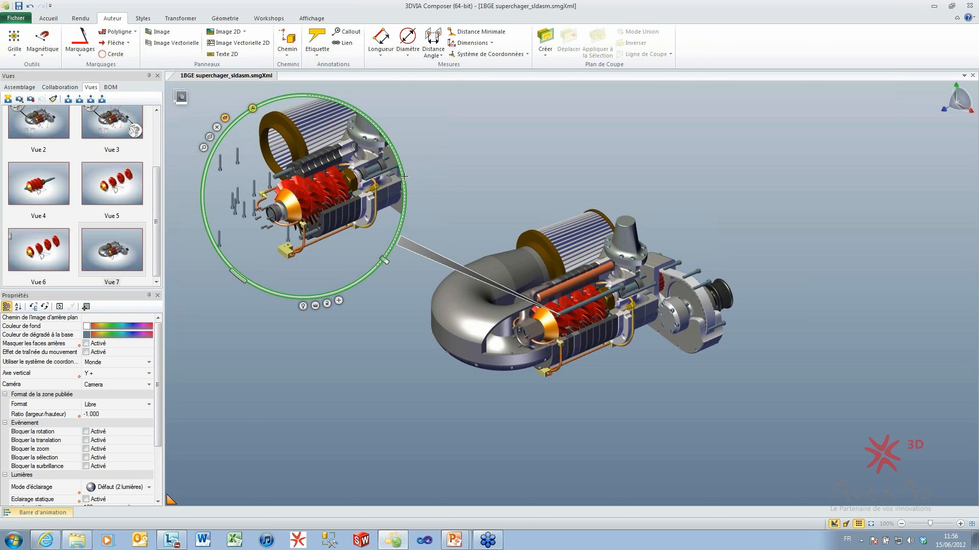
pyautogui.press('space')
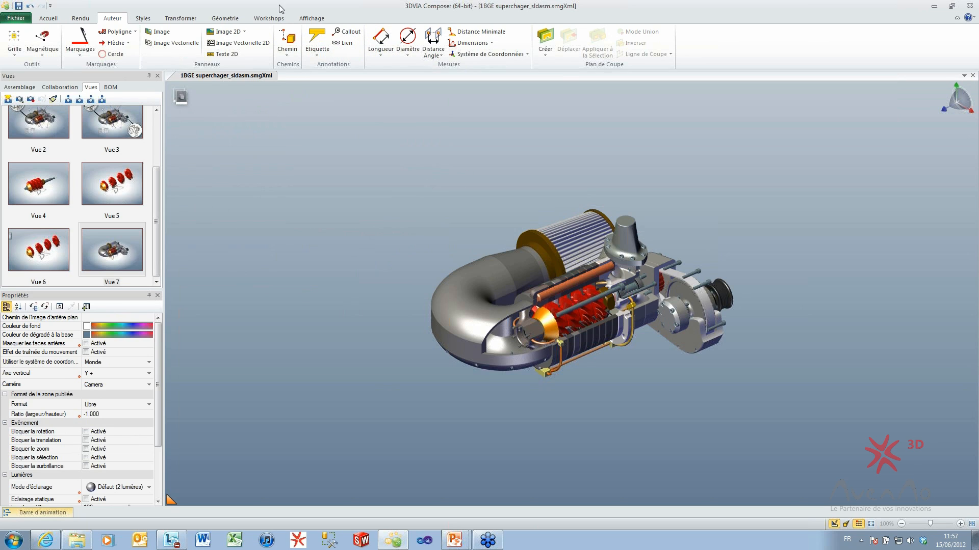
# Open the High Resolution Image workshop, enable the detail view, and enlarge its rectangular image zone to about 173 by 113.
pyautogui.click(268, 18)
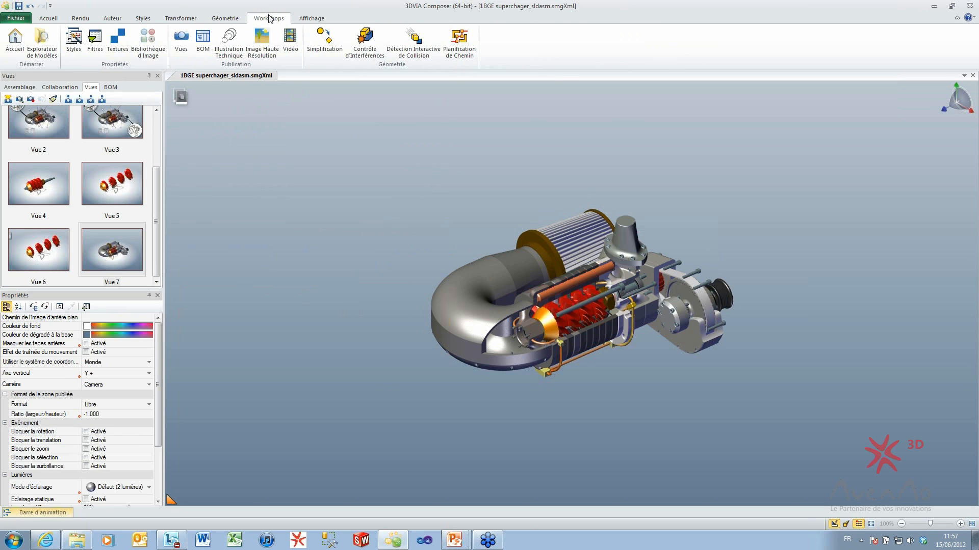
pyautogui.click(263, 44)
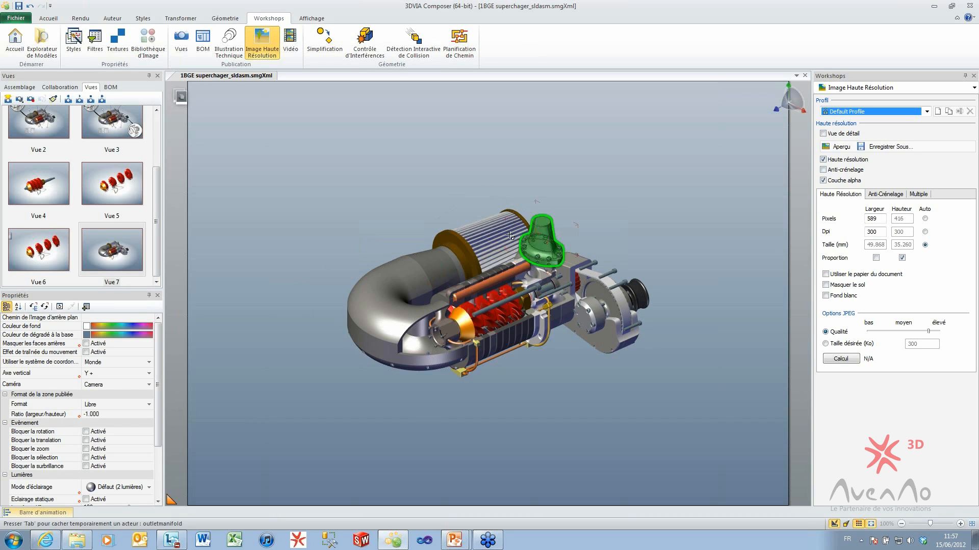
pyautogui.click(851, 135)
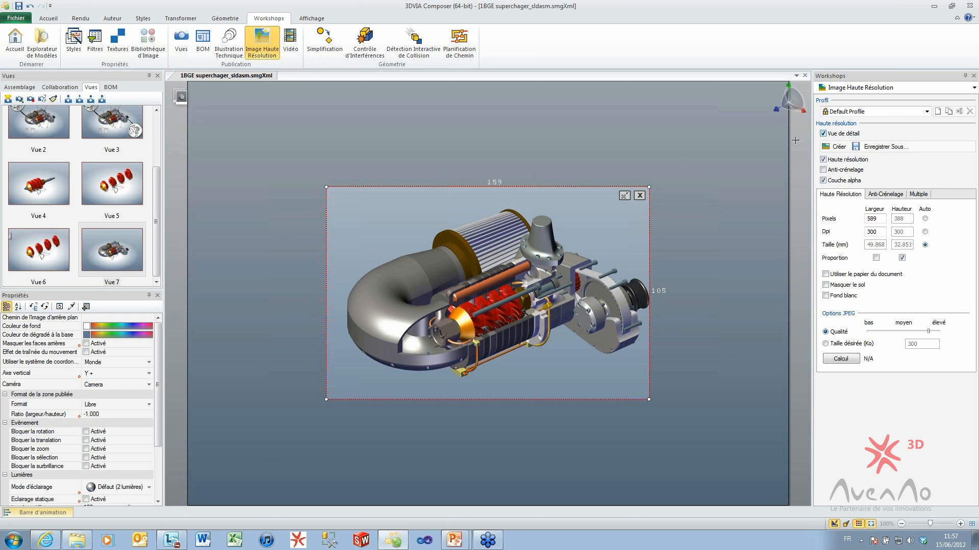
pyautogui.moveTo(648, 185); pyautogui.dragTo(676, 172)
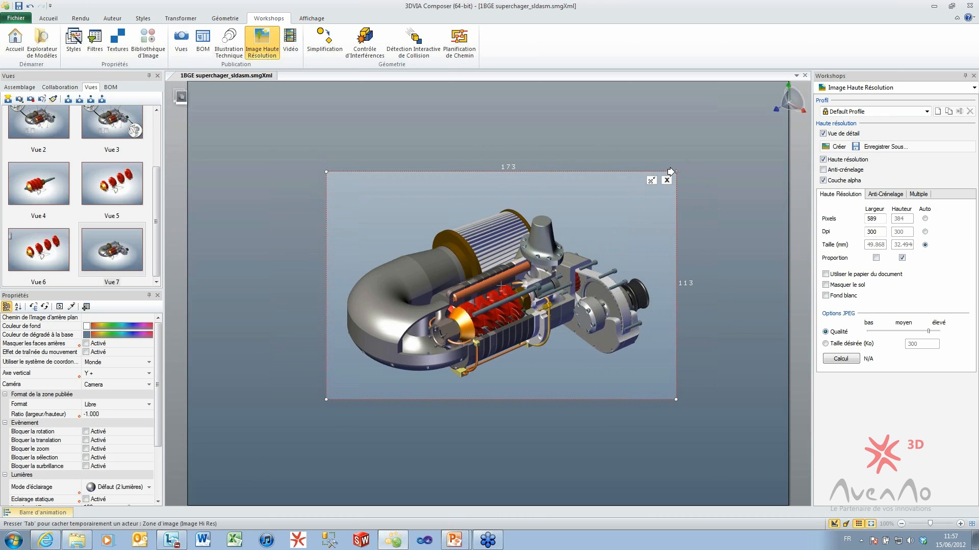
# Change the image zone's shape to Cercle and shrink it to about 32 in diameter around the golden cone and first rotors.
pyautogui.click(533, 174)
pyautogui.click(113, 337)
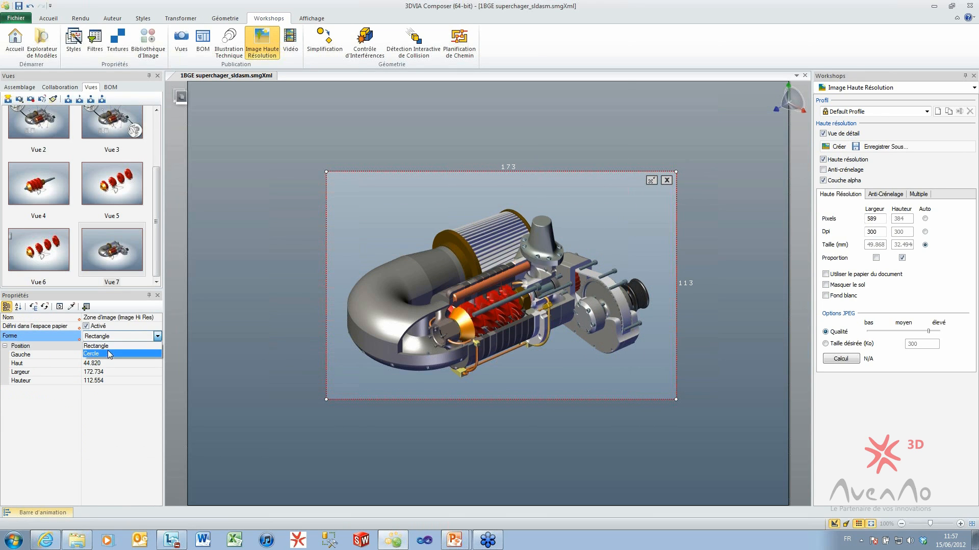
pyautogui.click(106, 353)
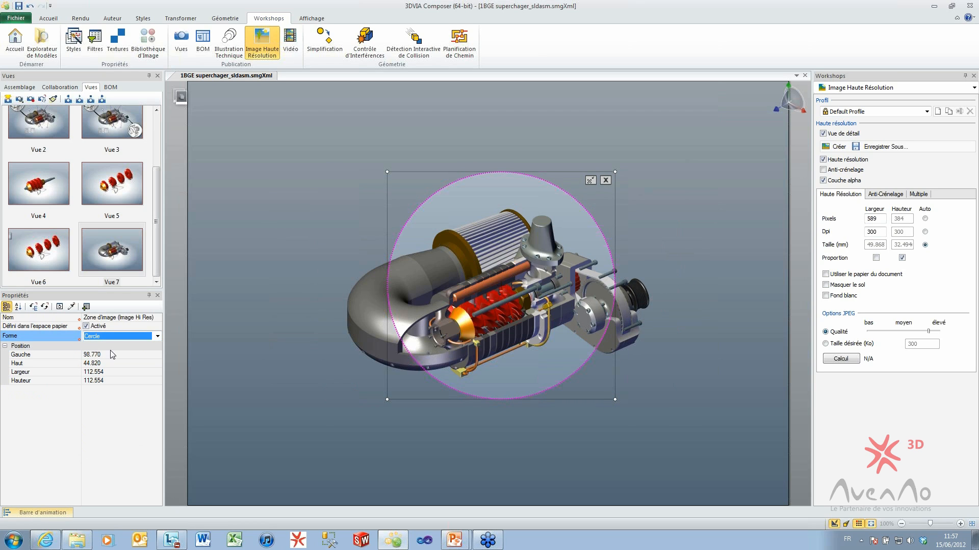
pyautogui.moveTo(387, 171); pyautogui.dragTo(469, 284)
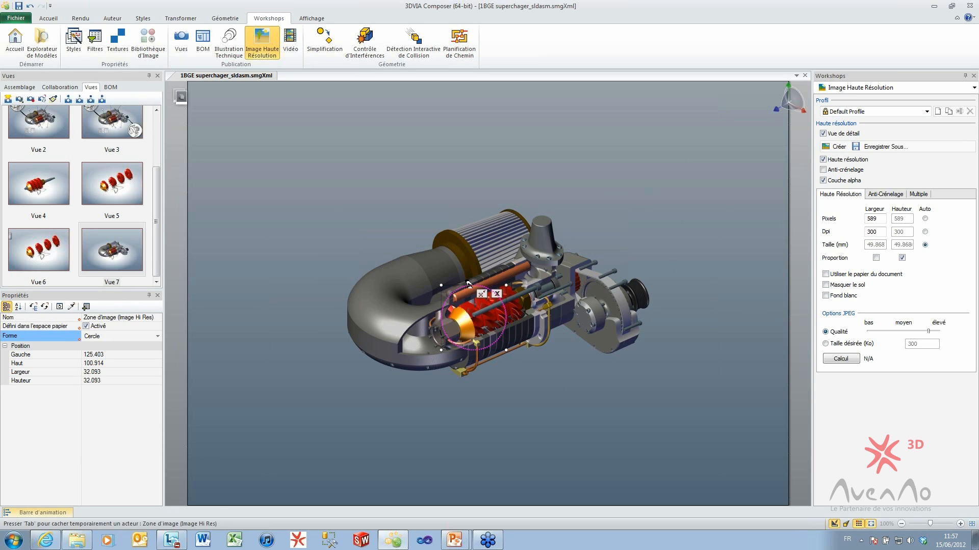
# Create the circular detail image of the rotors and enlarge it slightly at the upper left of the supercharger.
pyautogui.click(836, 146)
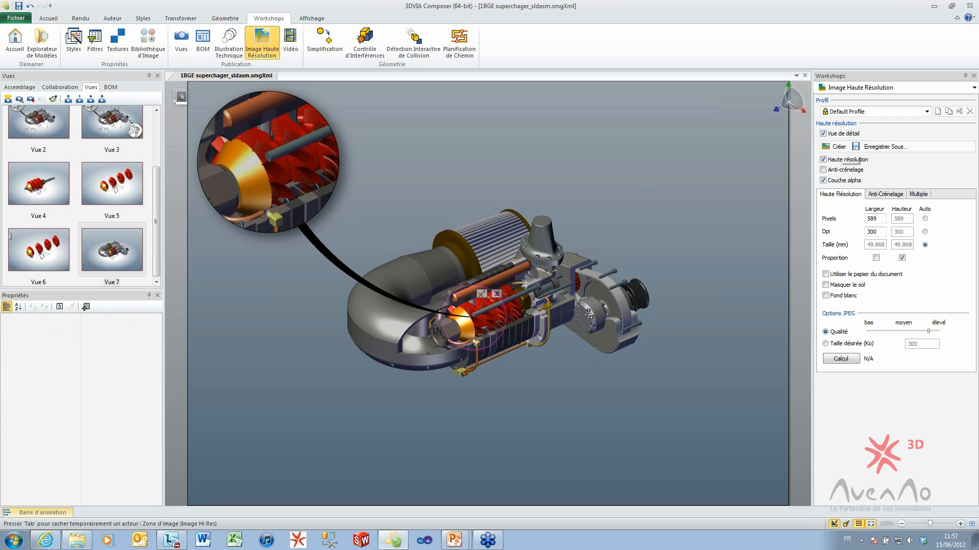
pyautogui.click(308, 194)
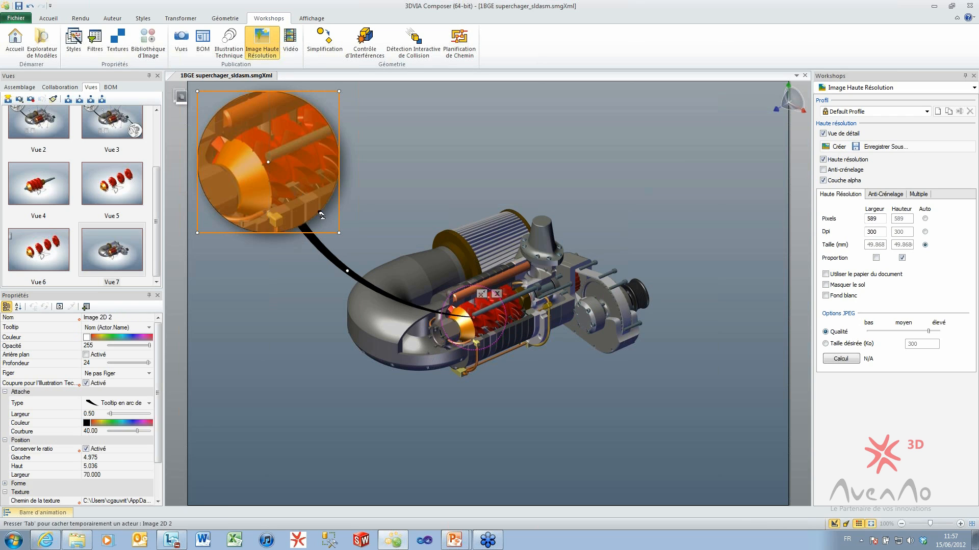
pyautogui.click(268, 353)
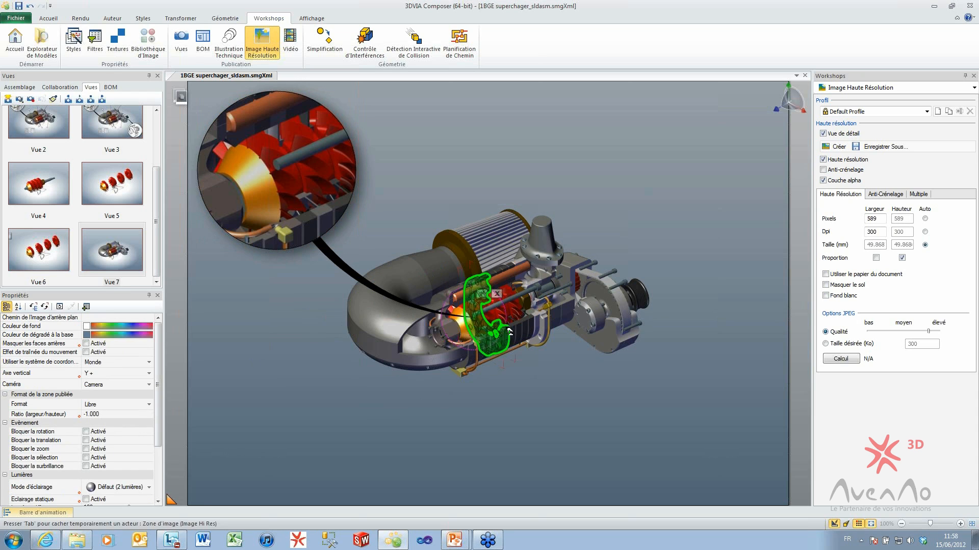
# Disable the detail view option, preview the high-resolution image of the whole supercharger with its circular detail, and close the preview.
pyautogui.click(828, 146)
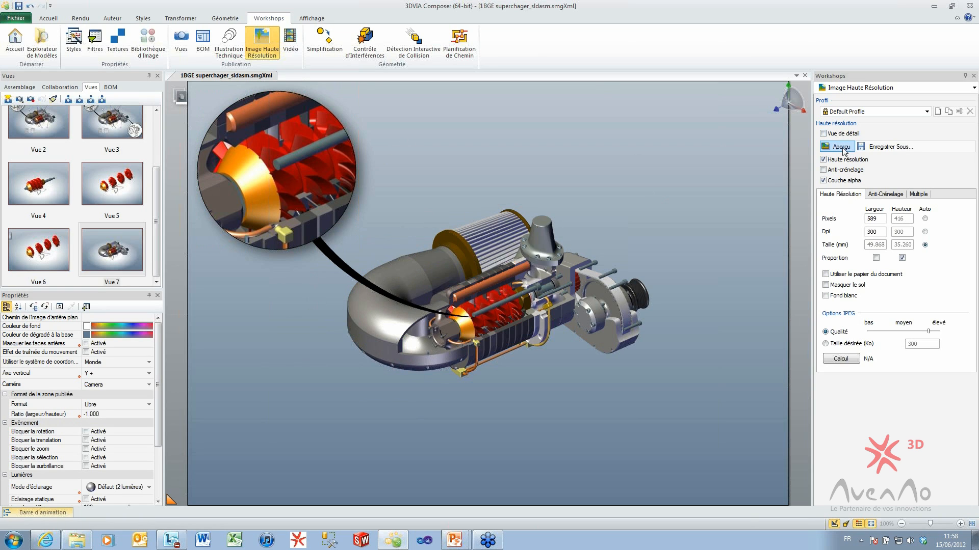
pyautogui.click(841, 148)
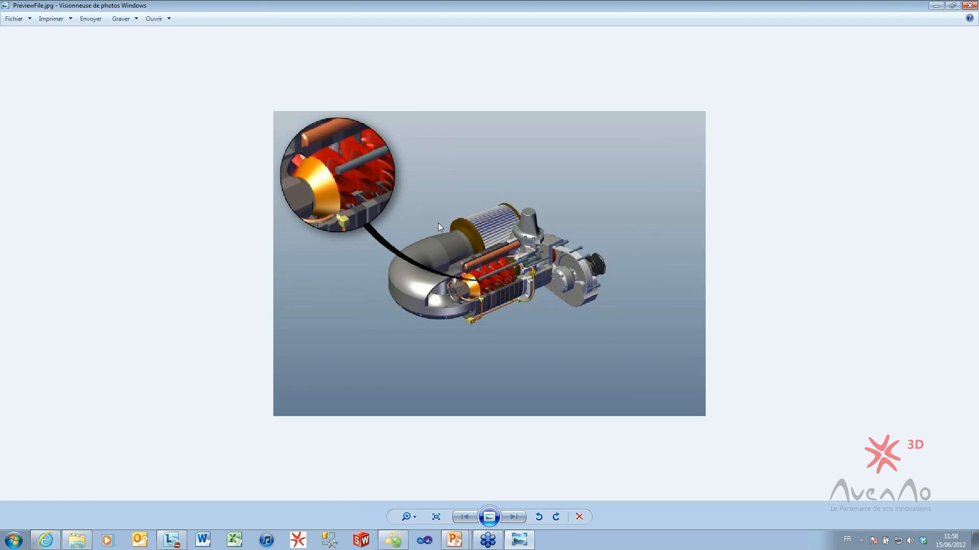
pyautogui.scroll(-2, 436, 222)
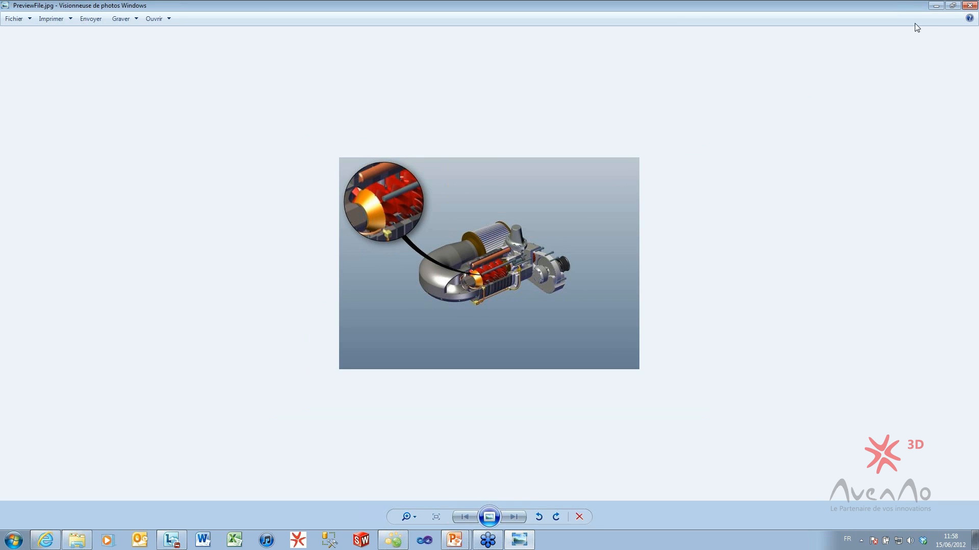
pyautogui.click(966, 5)
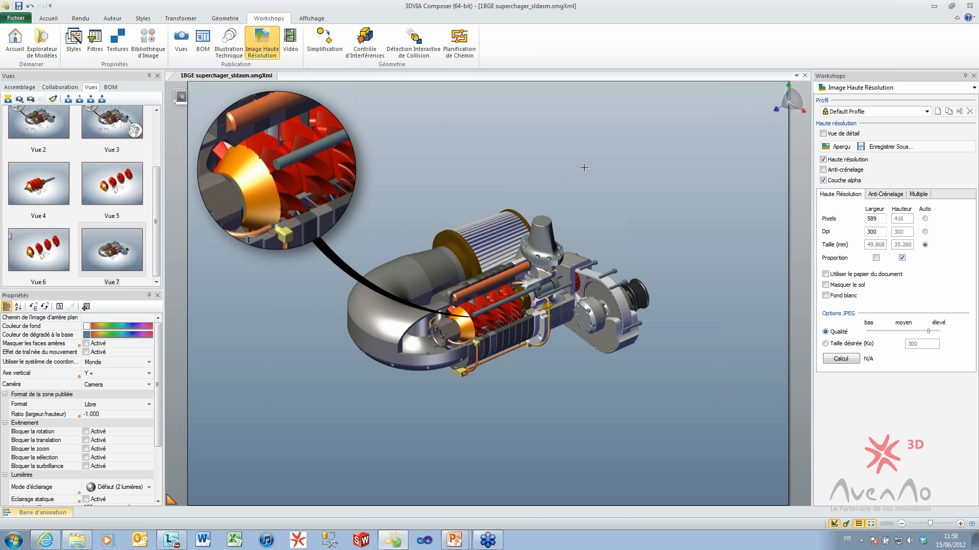
# Switch to the PowerPoint presentation, show the Diggers / Détails and Nomenclature / bullage slides, and return to 3DVIA Composer.
pyautogui.click(292, 144)
pyautogui.moveTo(452, 543)
pyautogui.click(456, 516)
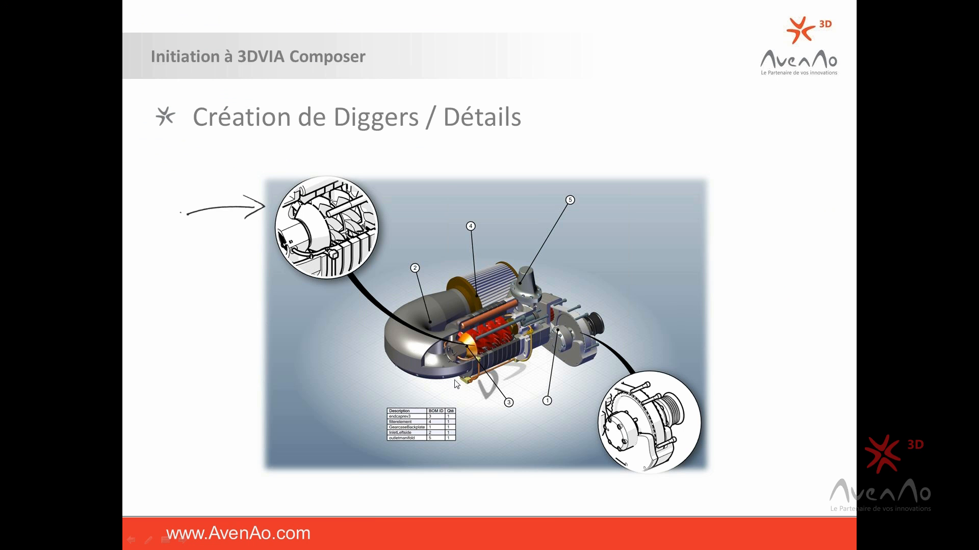
pyautogui.click(456, 380)
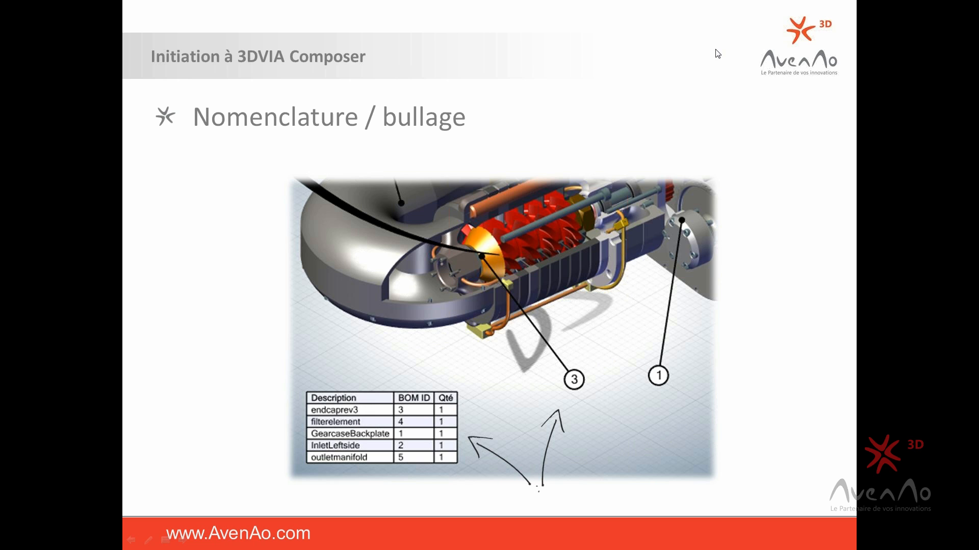
pyautogui.press('super')
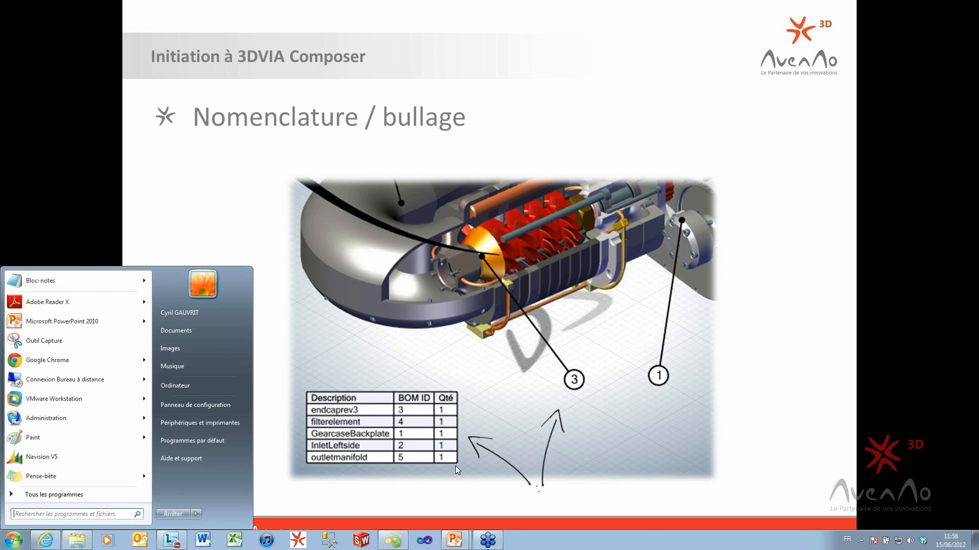
pyautogui.click(393, 539)
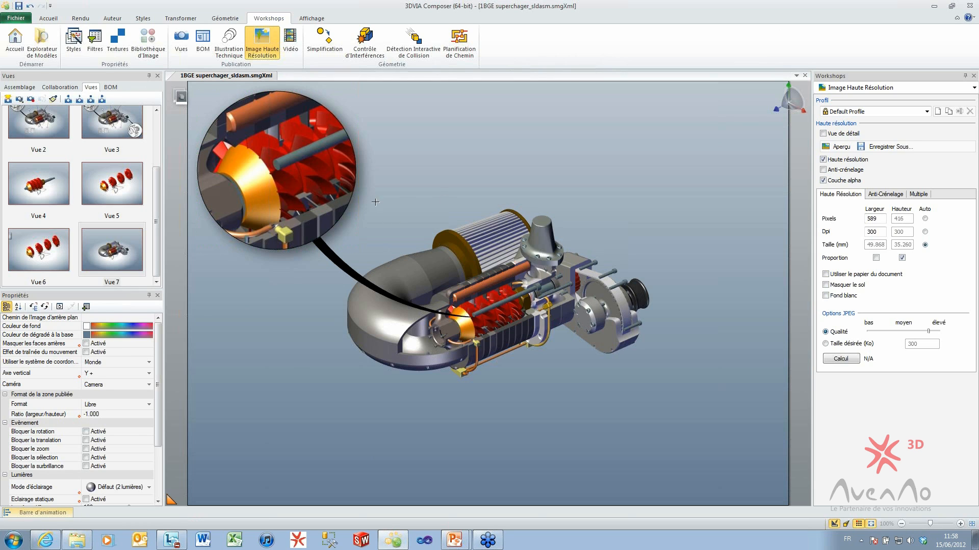
# Update Vue 7 so that it includes the circular detail image of the rotors.
pyautogui.click(331, 190)
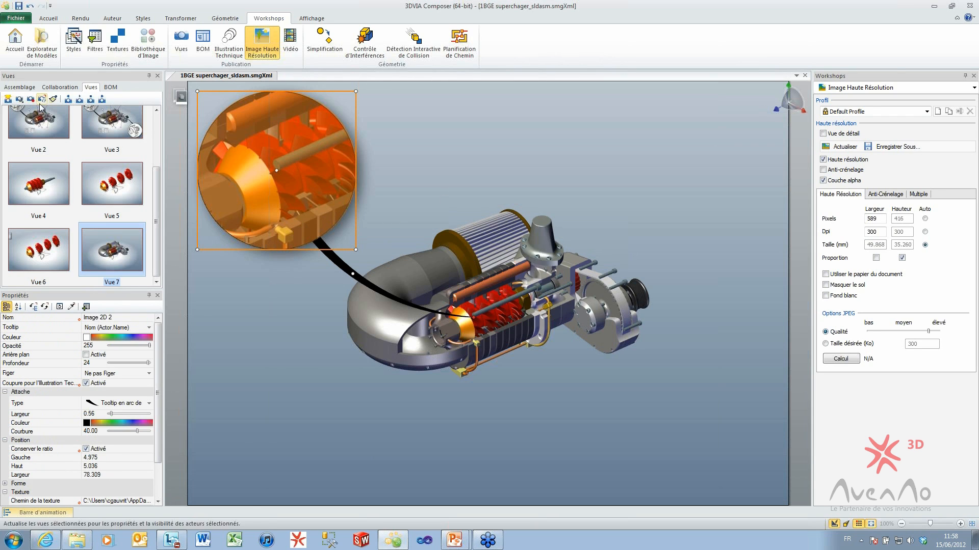
pyautogui.click(31, 99)
pyautogui.click(327, 384)
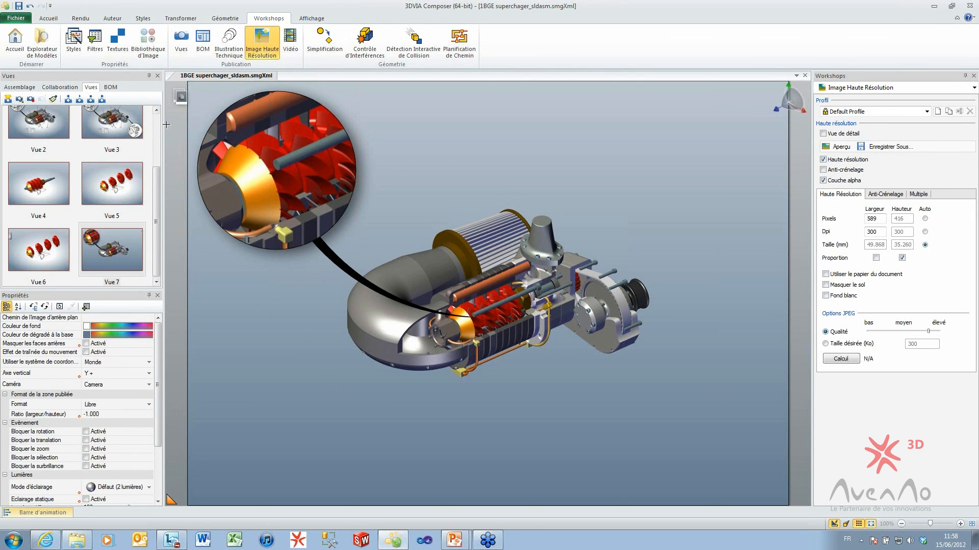
# Restore the first Vue 1 and create a new view from it.
pyautogui.scroll(3, 46, 137)
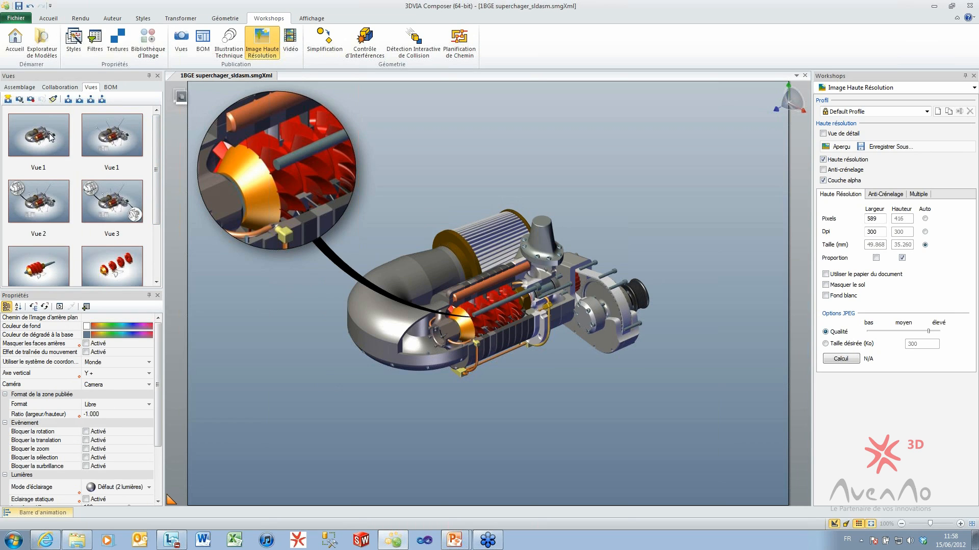
pyautogui.click(38, 143)
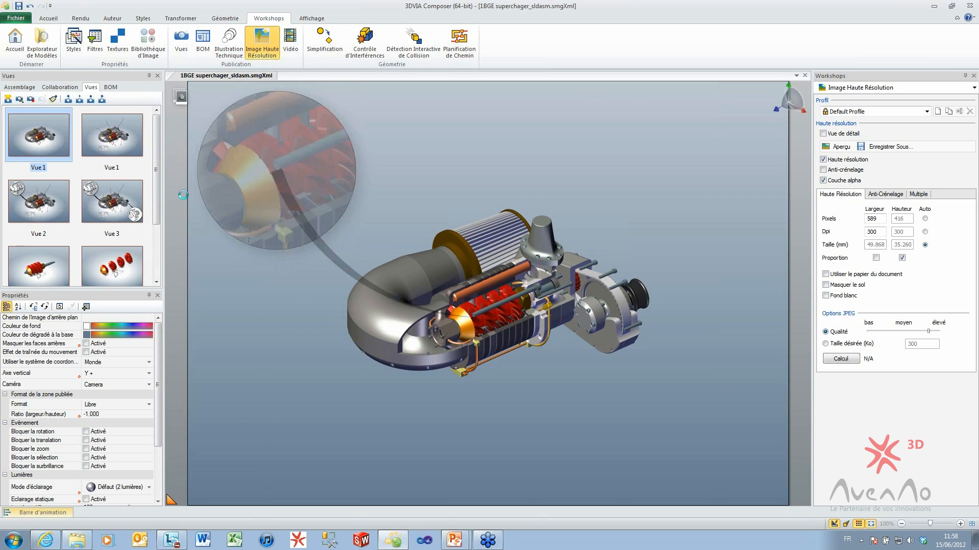
pyautogui.click(8, 98)
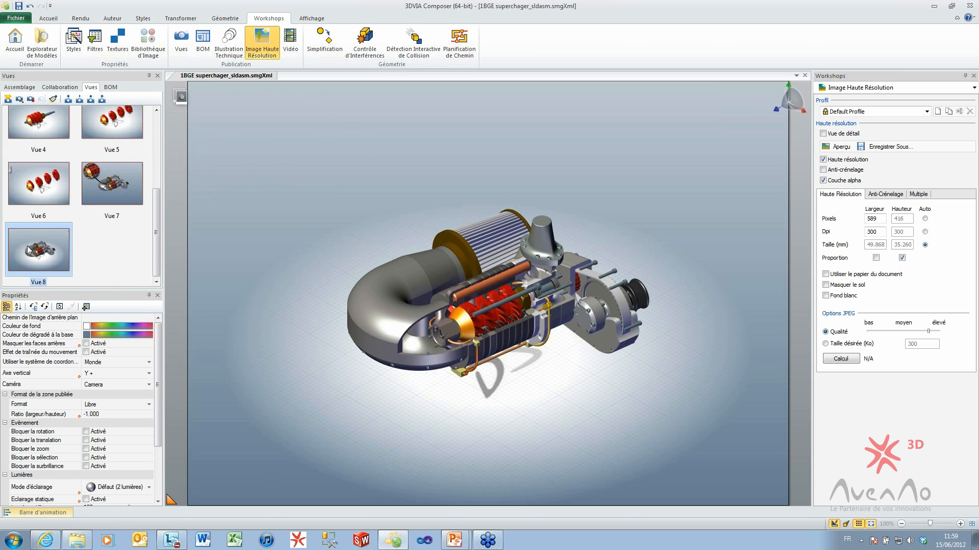
# Show the bill of materials, open the BOM workshop and reset the existing BOM IDs for Géométries visibles.
pyautogui.click(112, 87)
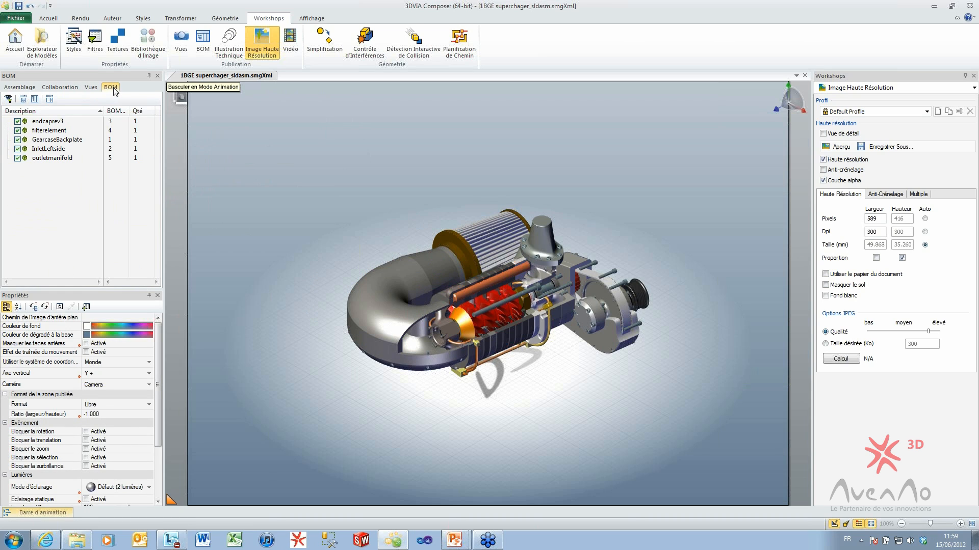
pyautogui.click(77, 176)
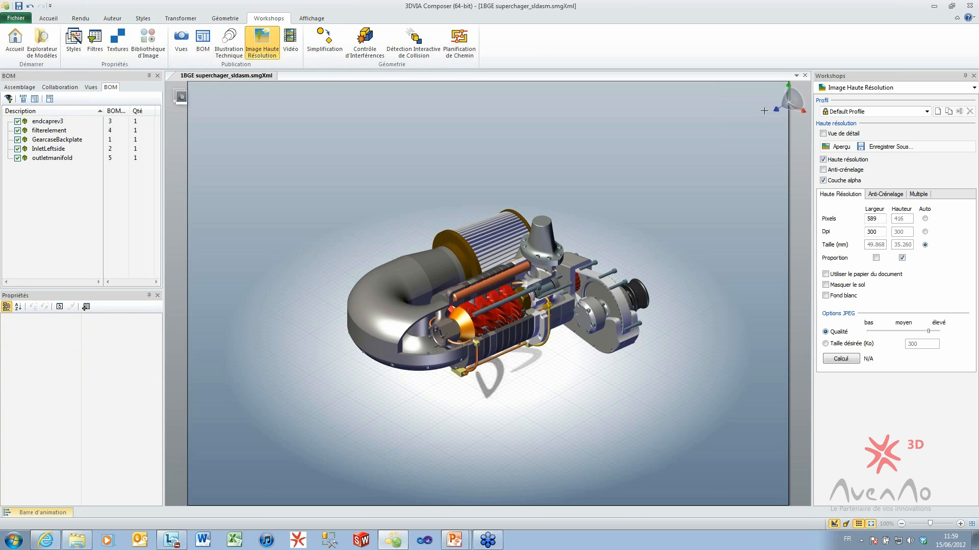
pyautogui.click(203, 41)
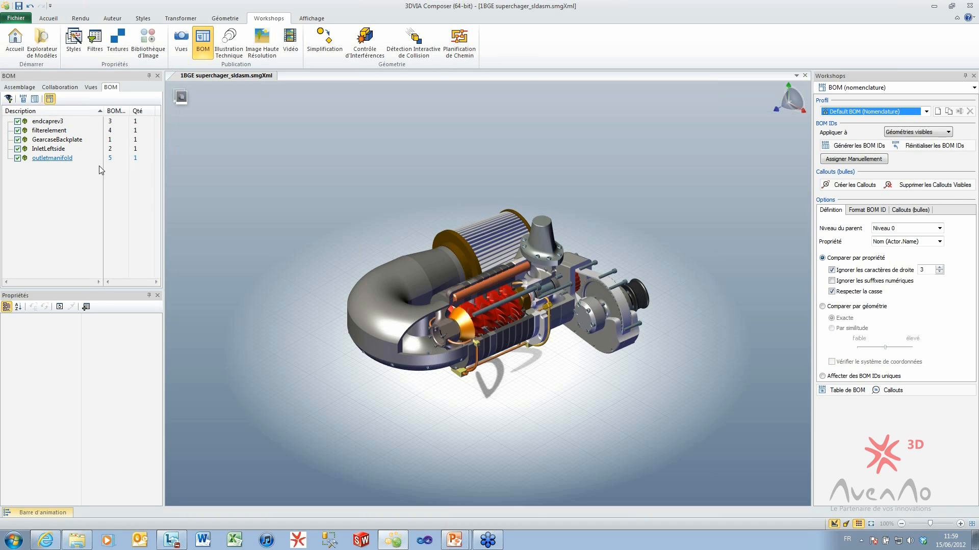
pyautogui.click(908, 148)
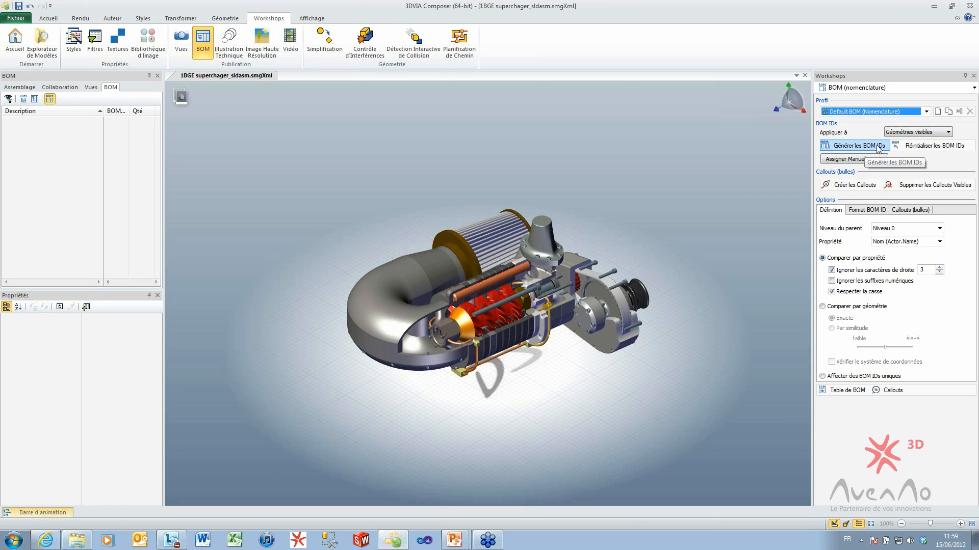
# Generate the BOM IDs for Parts visibles, look through the resulting parts list, and reset the IDs.
pyautogui.click(905, 133)
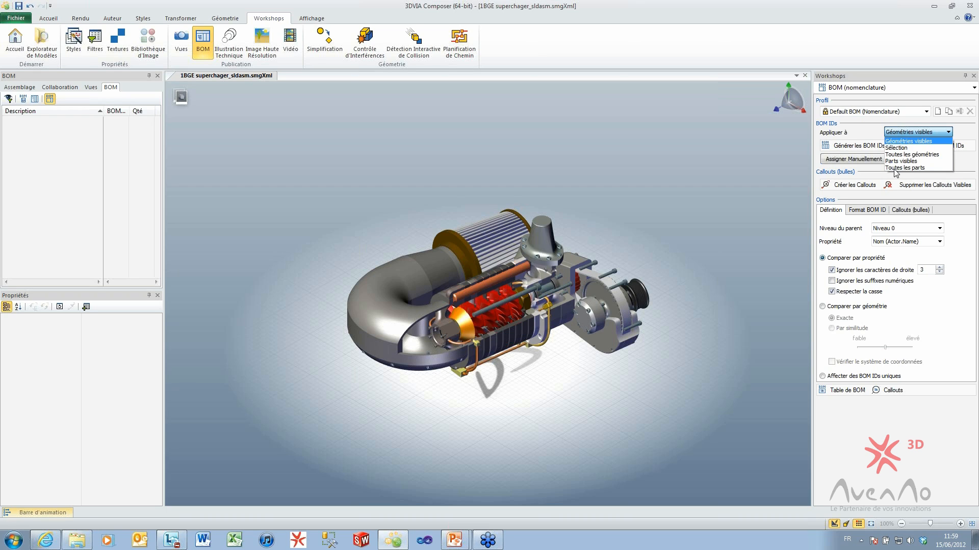
pyautogui.click(896, 161)
pyautogui.click(860, 146)
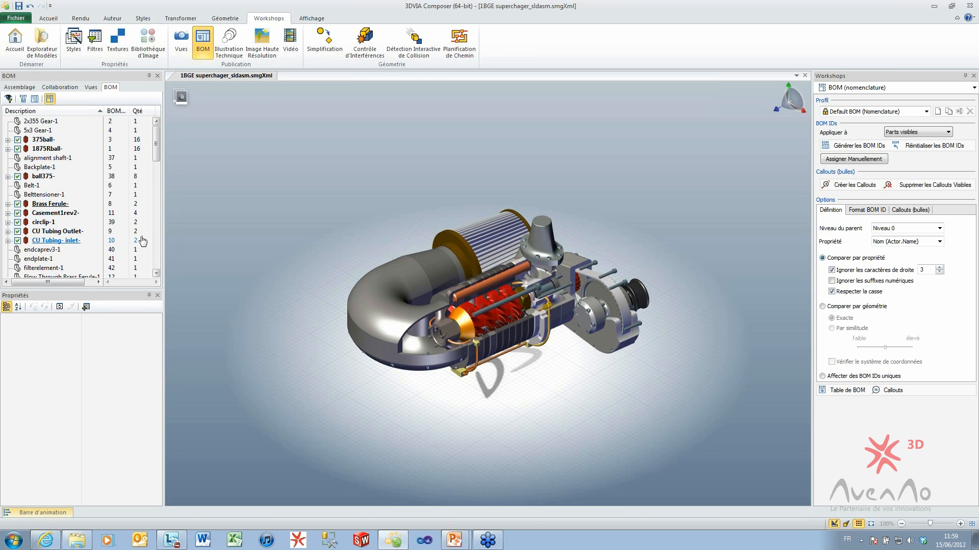
pyautogui.scroll(-1, 158, 154)
pyautogui.moveTo(158, 154)
pyautogui.mouseDown()
pyautogui.moveTo(159, 251)
pyautogui.moveTo(166, 140)
pyautogui.mouseUp()
pyautogui.click(916, 146)
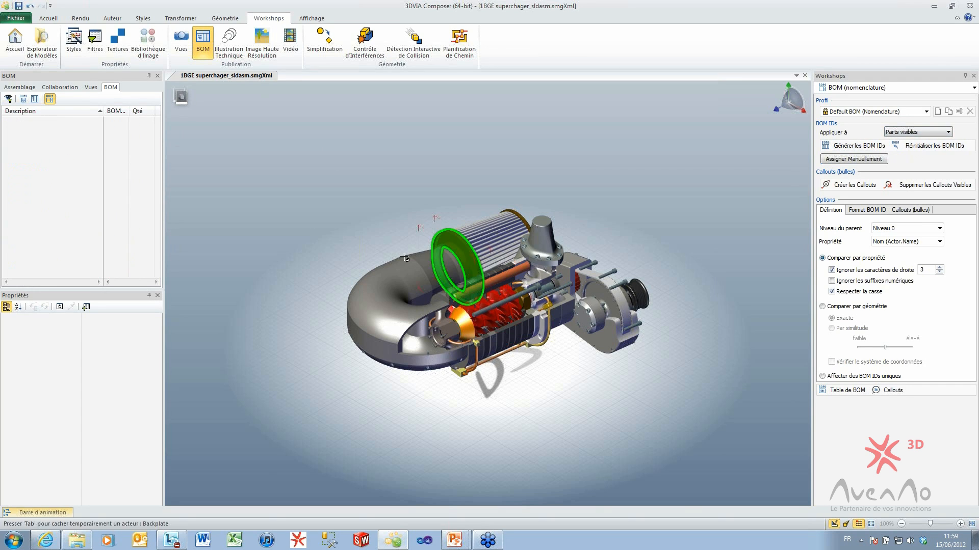
# Select FanShaft-1, Casement1rev2-1, Impeller1Casement-1 and Casement1rev2-2 in the assembly tree.
pyautogui.click(19, 87)
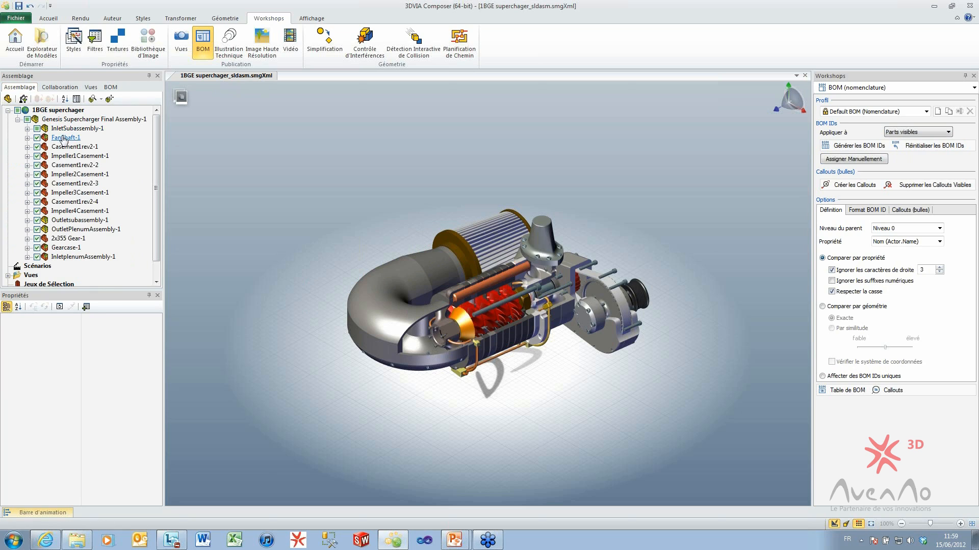
pyautogui.click(75, 128)
pyautogui.keyDown('ctrl'); pyautogui.click(65, 137); pyautogui.keyUp('ctrl')
pyautogui.keyDown('ctrl'); pyautogui.click(60, 147); pyautogui.keyUp('ctrl')
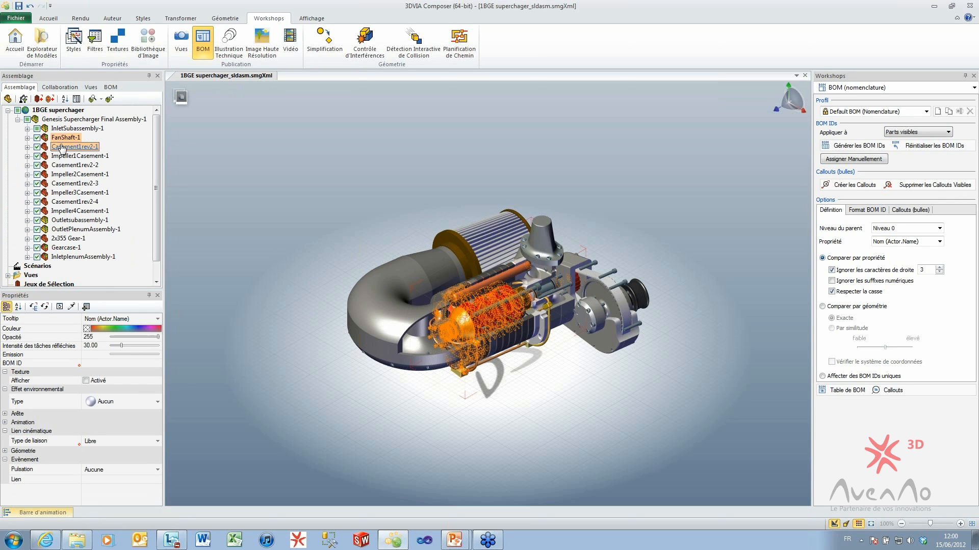
pyautogui.keyDown('ctrl'); pyautogui.click(62, 166); pyautogui.keyUp('ctrl')
pyautogui.keyDown('ctrl'); pyautogui.click(77, 156); pyautogui.keyUp('ctrl')
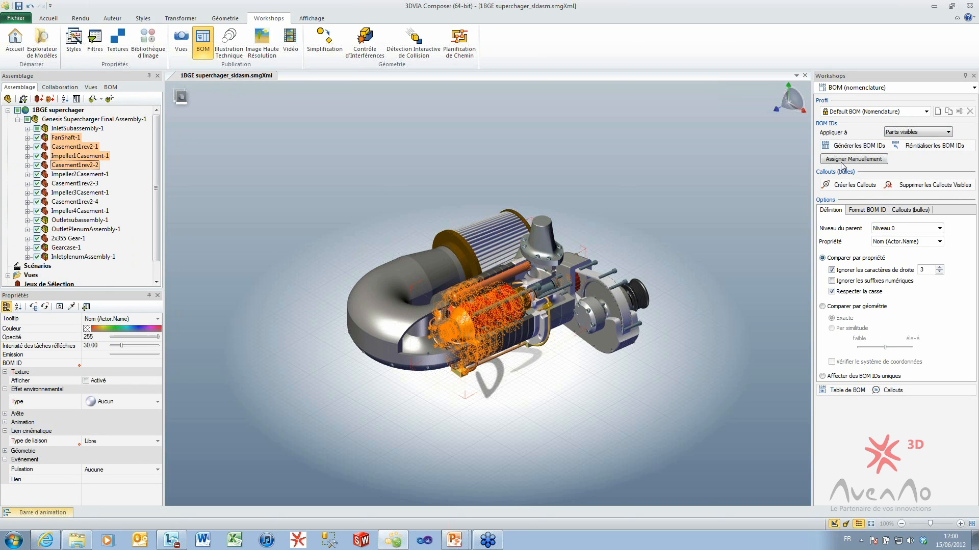
pyautogui.click(873, 147)
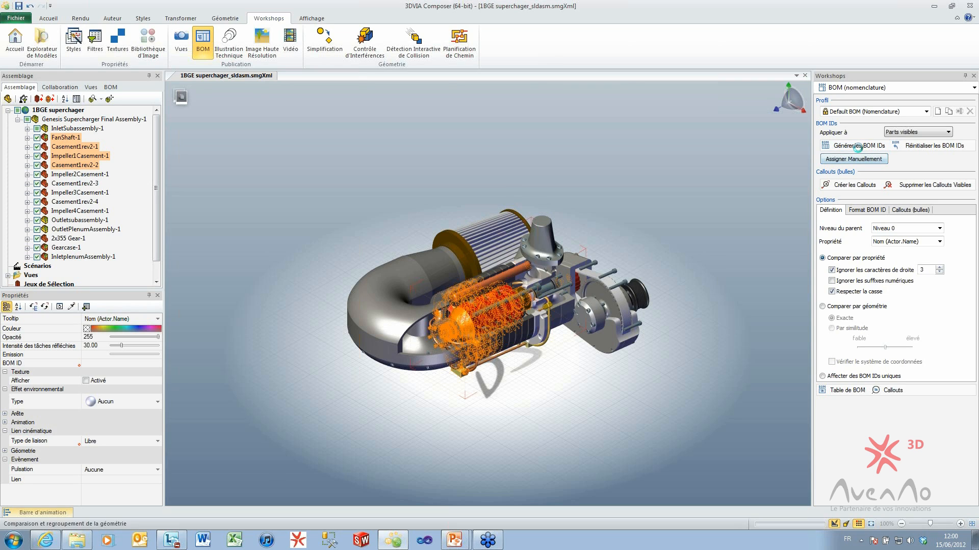
pyautogui.click(110, 87)
pyautogui.moveTo(156, 145)
pyautogui.mouseDown()
pyautogui.moveTo(156, 263)
pyautogui.moveTo(158, 143)
pyautogui.mouseUp()
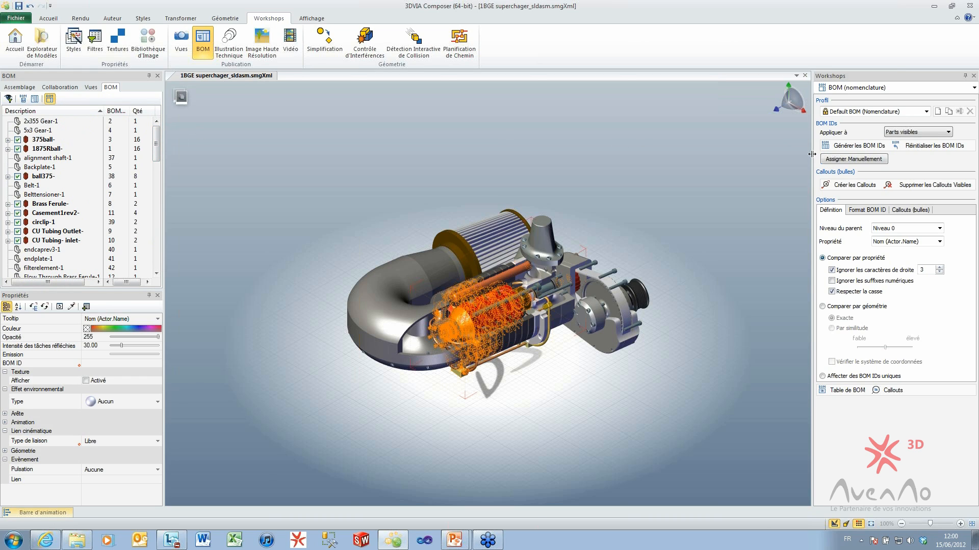
pyautogui.click(906, 133)
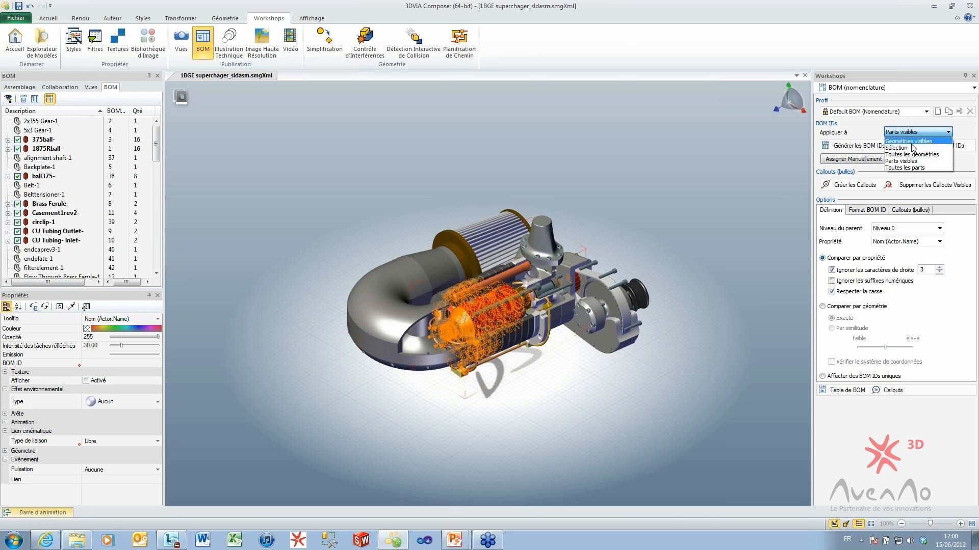
pyautogui.click(912, 148)
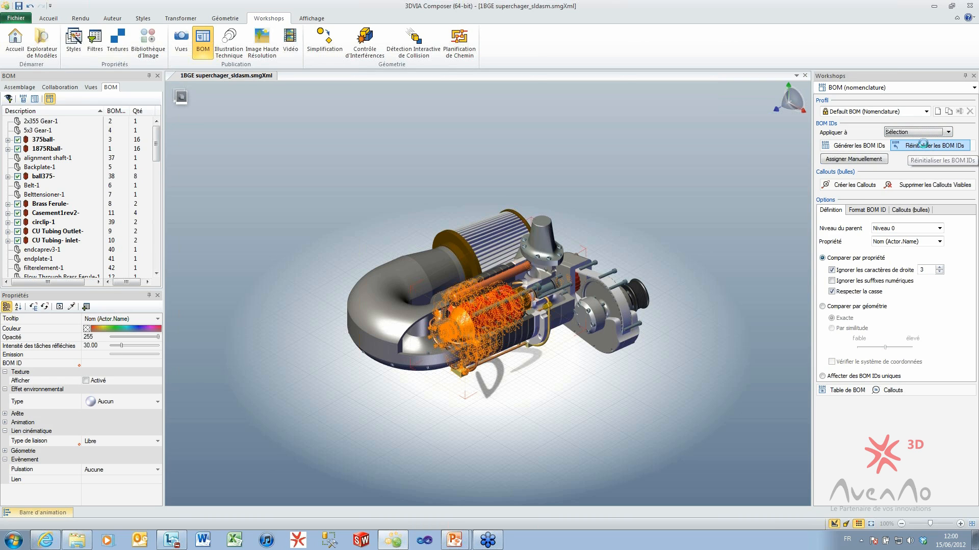
pyautogui.click(917, 132)
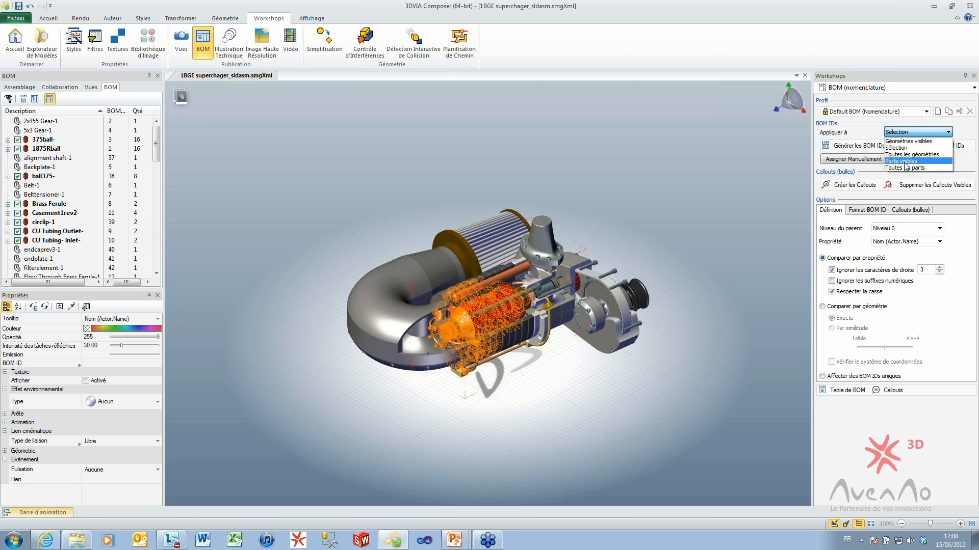
pyautogui.click(905, 163)
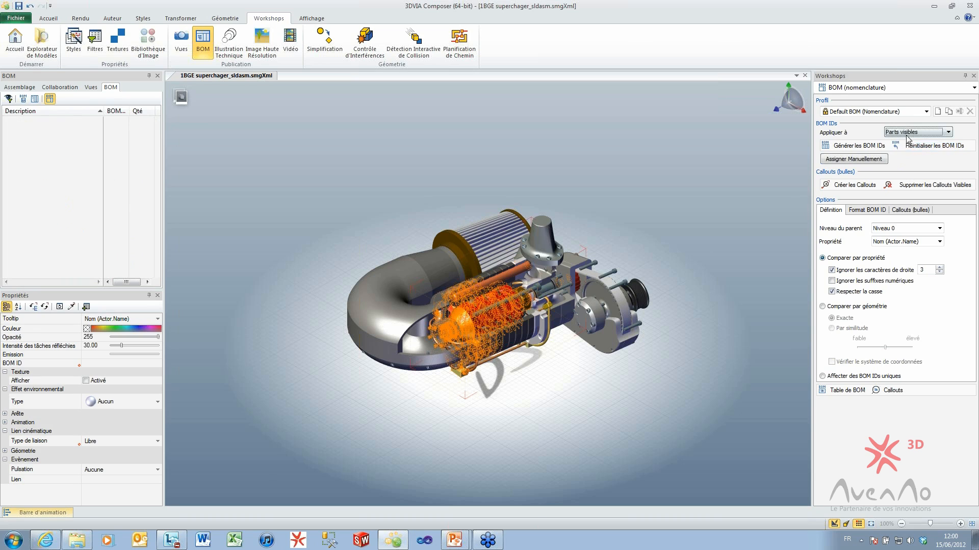
# Apply the BOM IDs to Sélection only, generate them for the selected parts, and create the callouts.
pyautogui.click(907, 135)
pyautogui.click(901, 148)
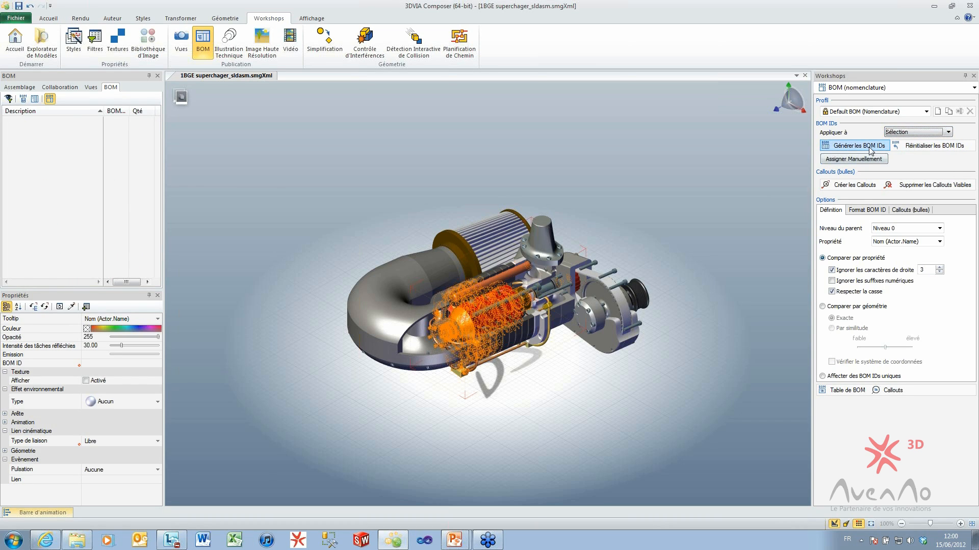
pyautogui.click(872, 151)
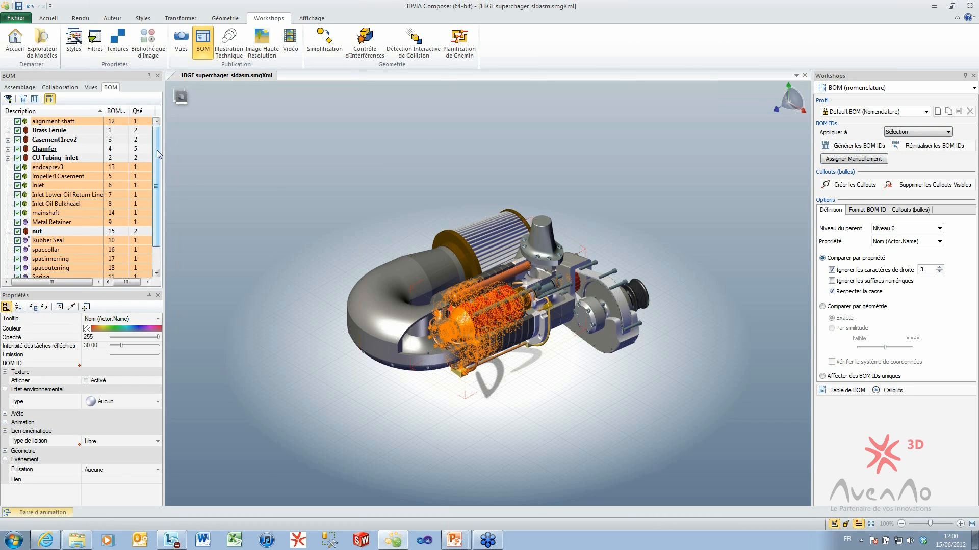
pyautogui.moveTo(157, 150); pyautogui.dragTo(168, 189)
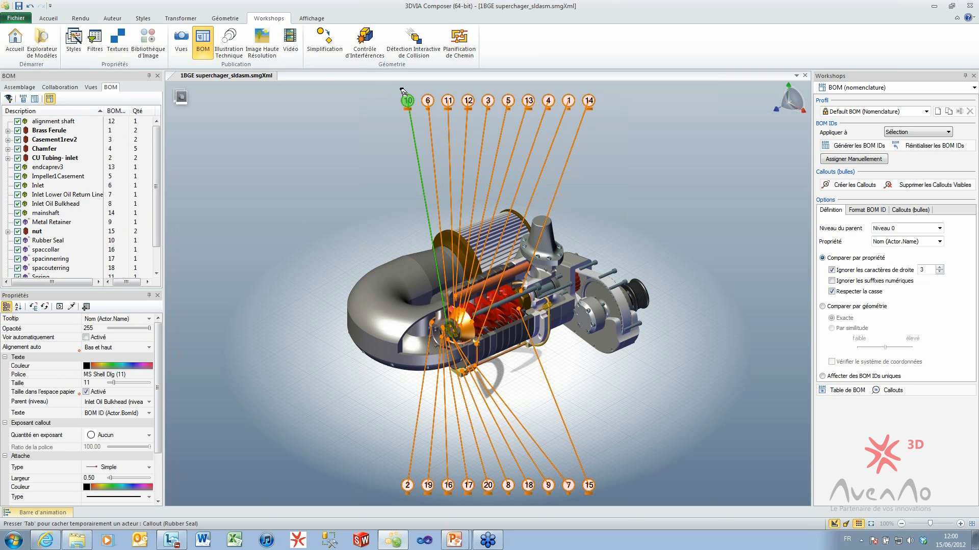
# Shift the whole set of callouts slightly, and move callout 10 of the Rubber Seal alone to above the curved inlet pipe.
pyautogui.moveTo(408, 101)
pyautogui.mouseDown()
pyautogui.moveTo(320, 152)
pyautogui.moveTo(332, 173)
pyautogui.moveTo(456, 114)
pyautogui.moveTo(416, 102)
pyautogui.moveTo(418, 110)
pyautogui.moveTo(416, 95)
pyautogui.mouseUp()
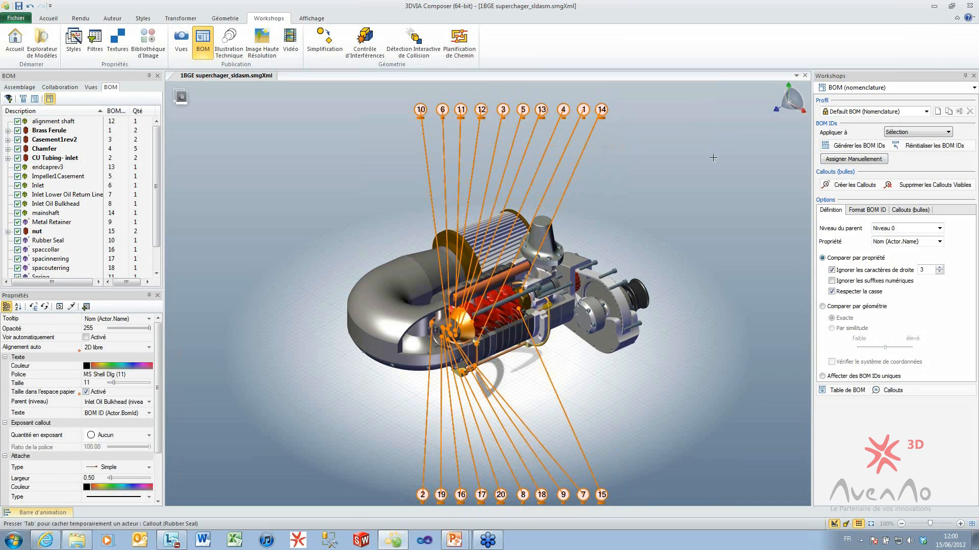
pyautogui.click(746, 245)
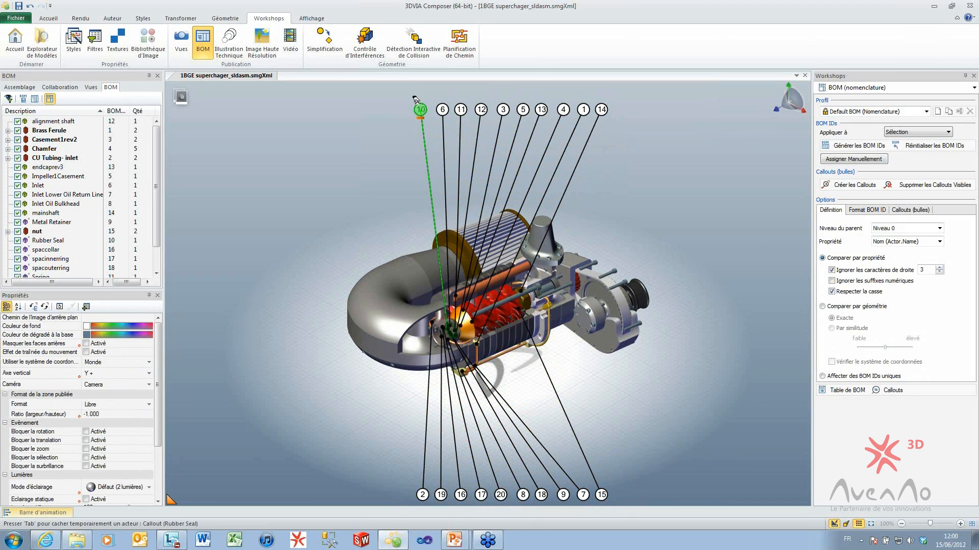
pyautogui.moveTo(421, 109); pyautogui.dragTo(369, 184)
pyautogui.click(180, 18)
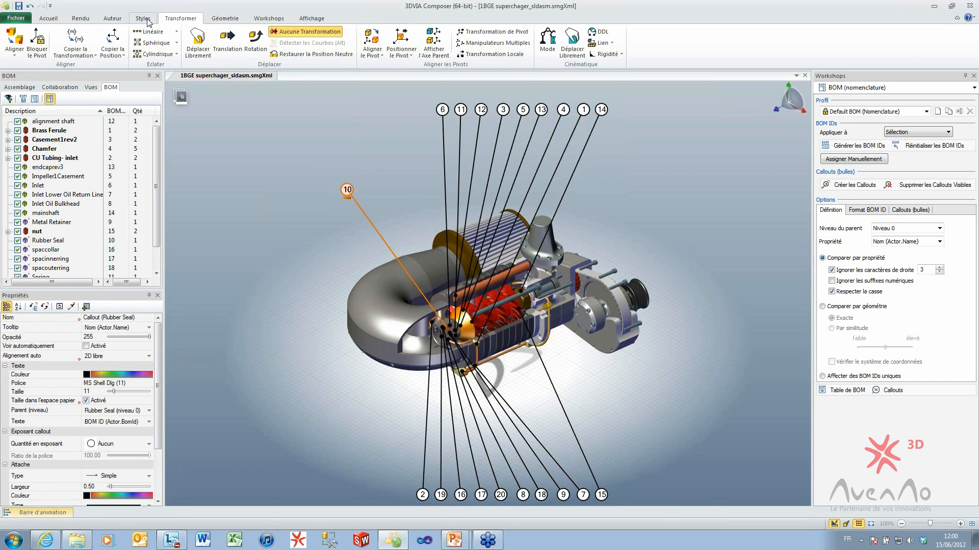
# Draw a slanted magnetic line about 189 long above the supercharger, rising from beyond the curved inlet pipe to past the upper callouts.
pyautogui.click(153, 20)
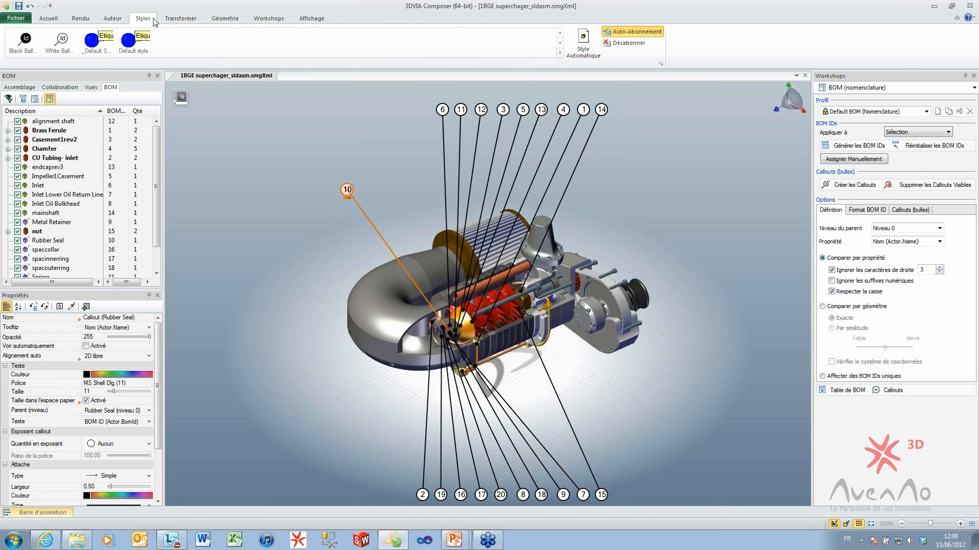
pyautogui.click(223, 19)
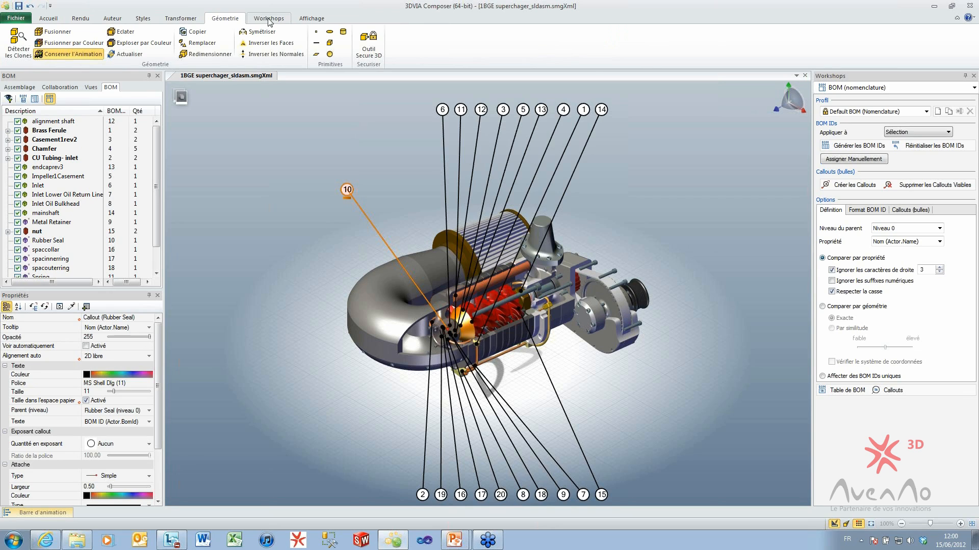
pyautogui.click(262, 20)
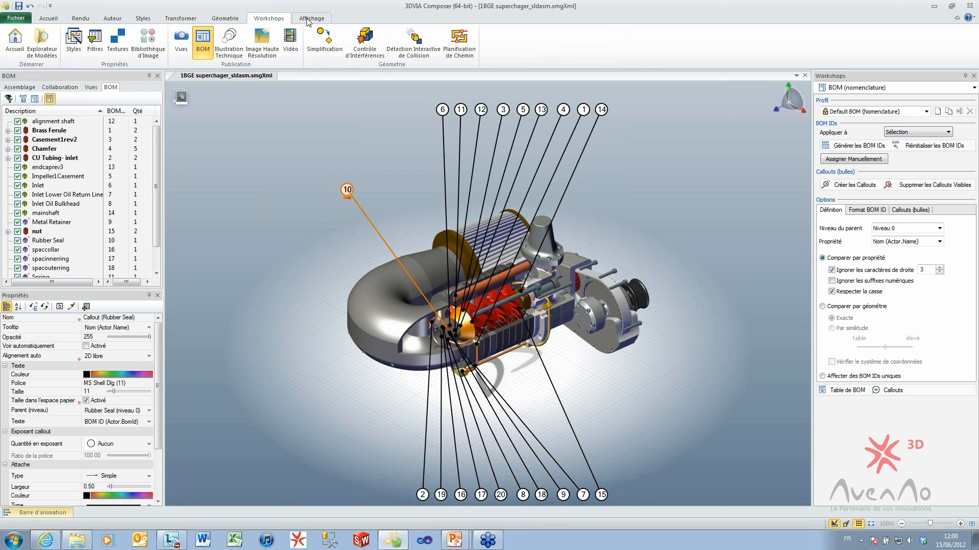
pyautogui.click(109, 20)
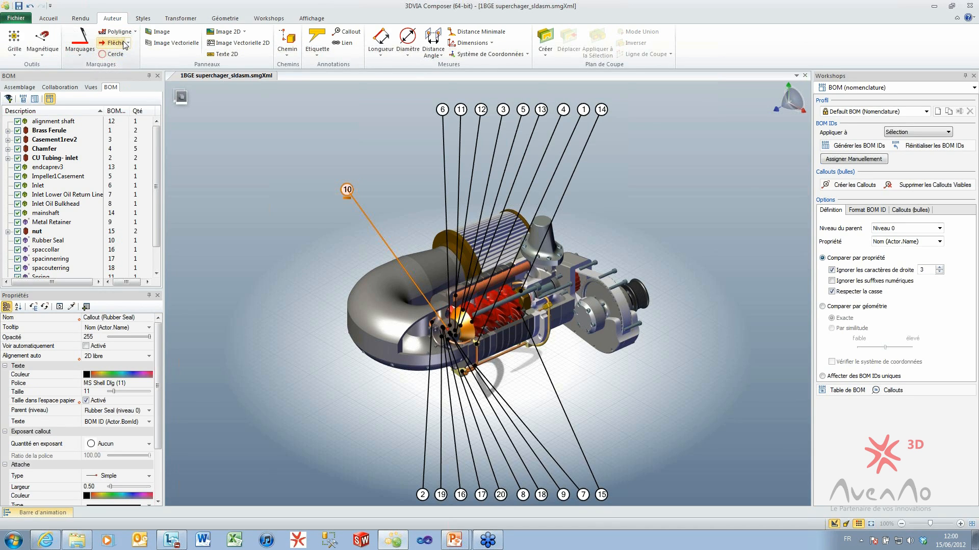
pyautogui.click(43, 41)
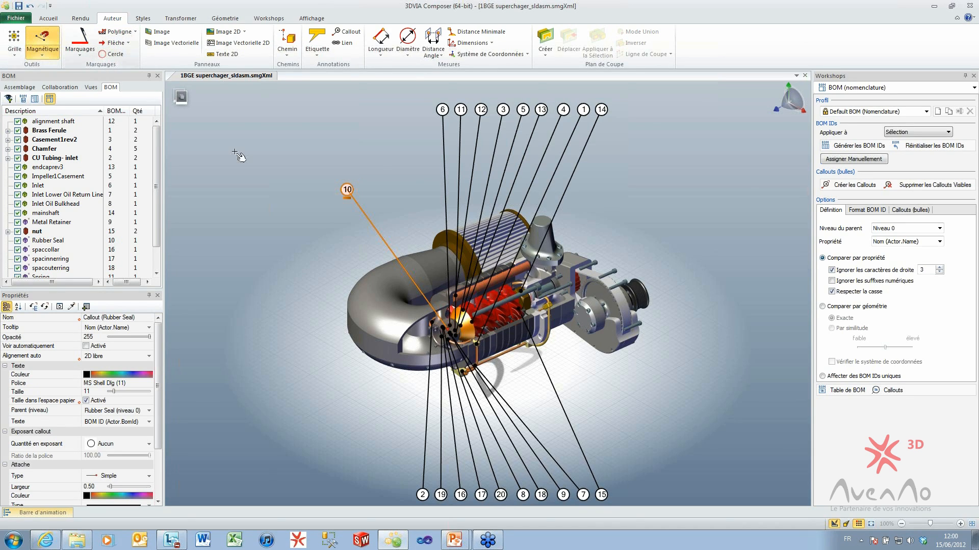
pyautogui.click(252, 202)
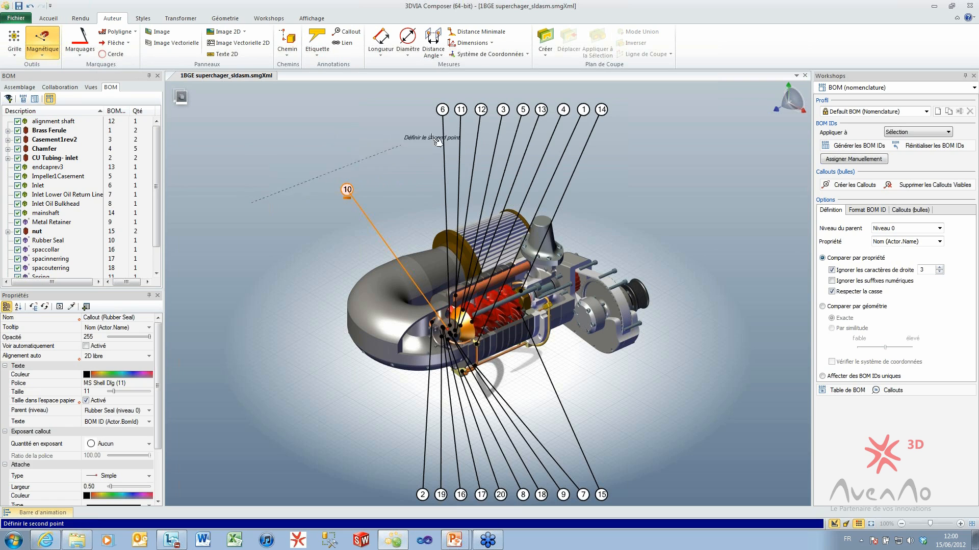
pyautogui.click(626, 124)
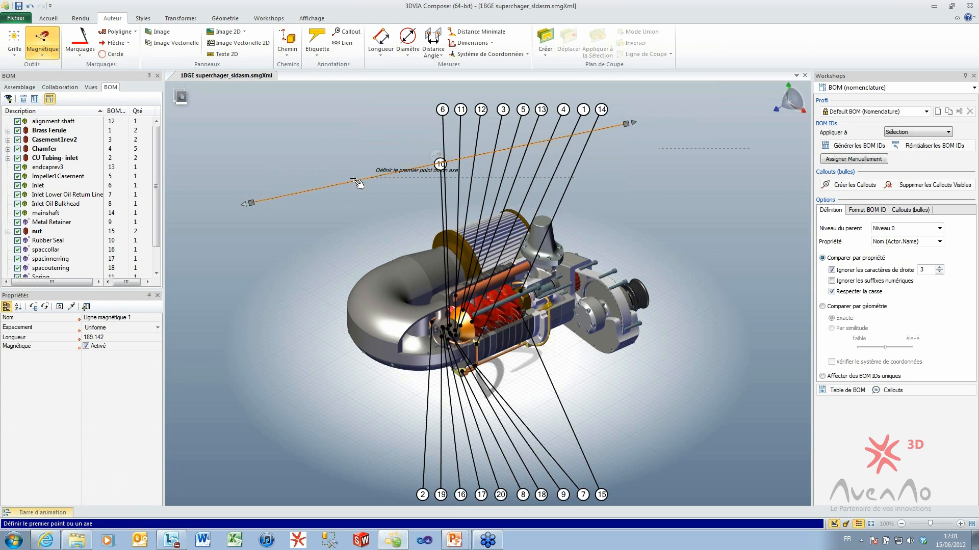
pyautogui.press('Escape')
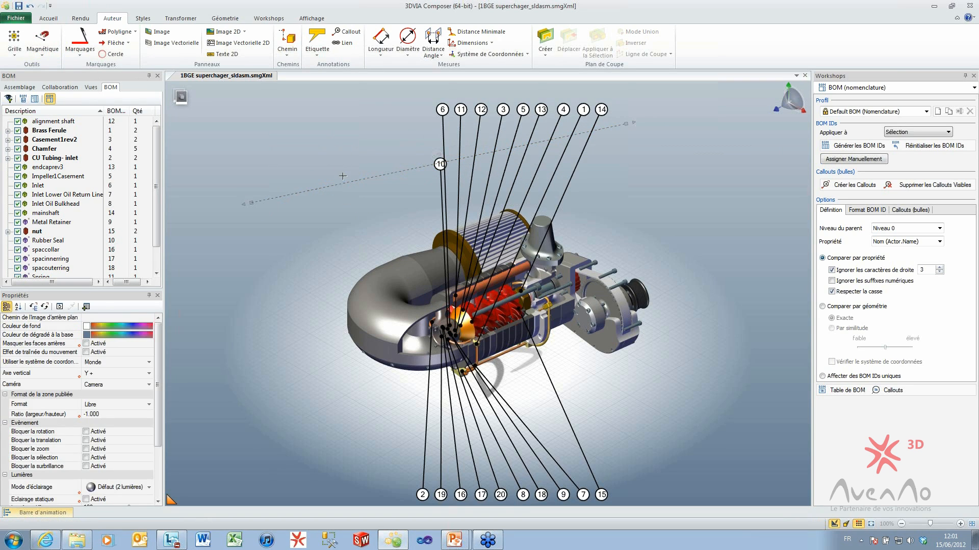
# Attach the upper callouts to the magnetic line, tilt the line more steeply, and swap callouts 4 and 14 at its raised end.
pyautogui.moveTo(398, 172); pyautogui.dragTo(350, 192)
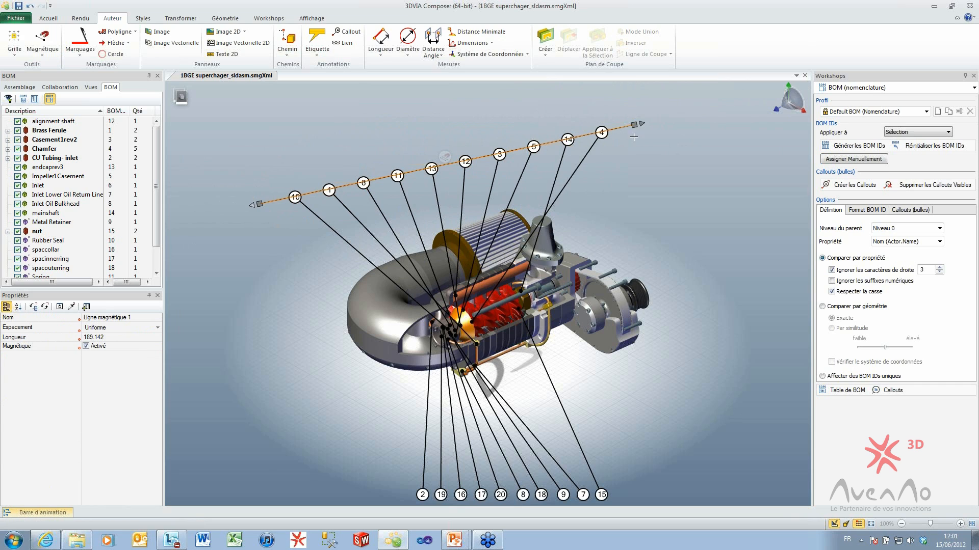
pyautogui.moveTo(634, 125); pyautogui.dragTo(581, 96)
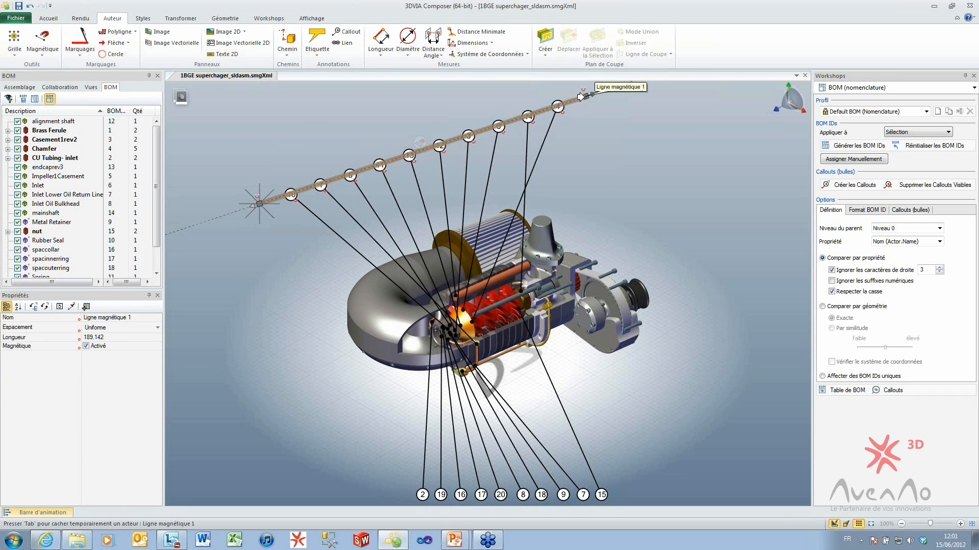
pyautogui.rightClick(633, 132)
pyautogui.click(573, 122)
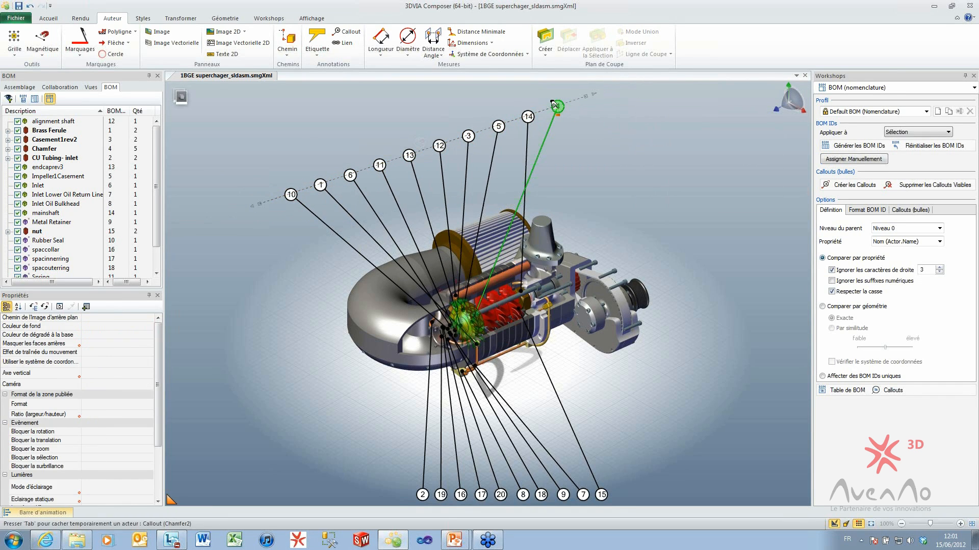
pyautogui.moveTo(555, 105); pyautogui.dragTo(505, 120)
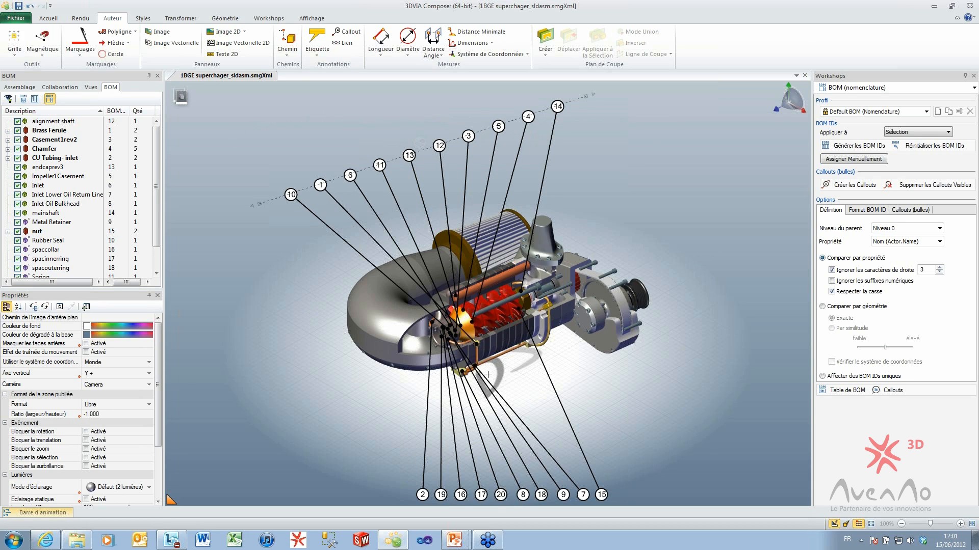
# Bring up the list of views, show the BOM table, and move it to below the curved inlet pipe, beside the lower callouts.
pyautogui.click(20, 87)
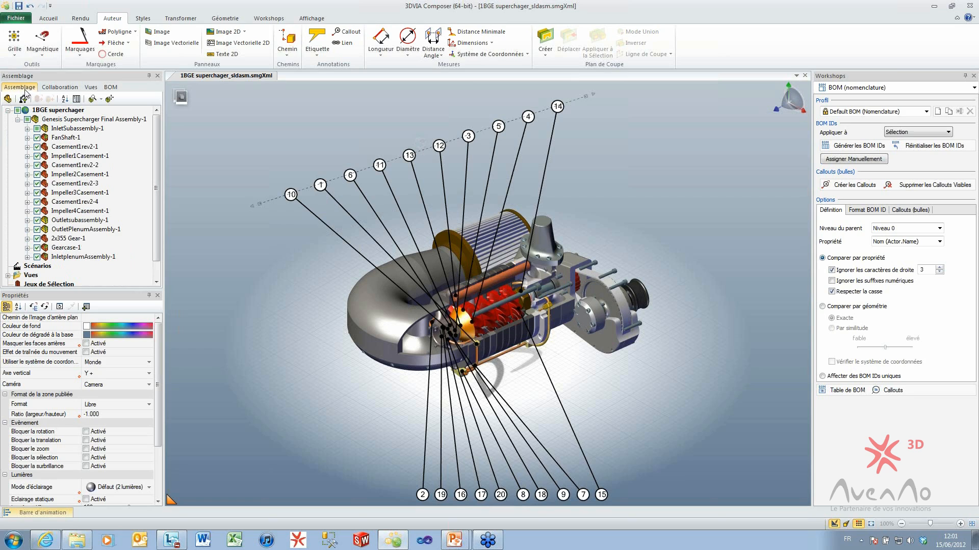
pyautogui.click(91, 87)
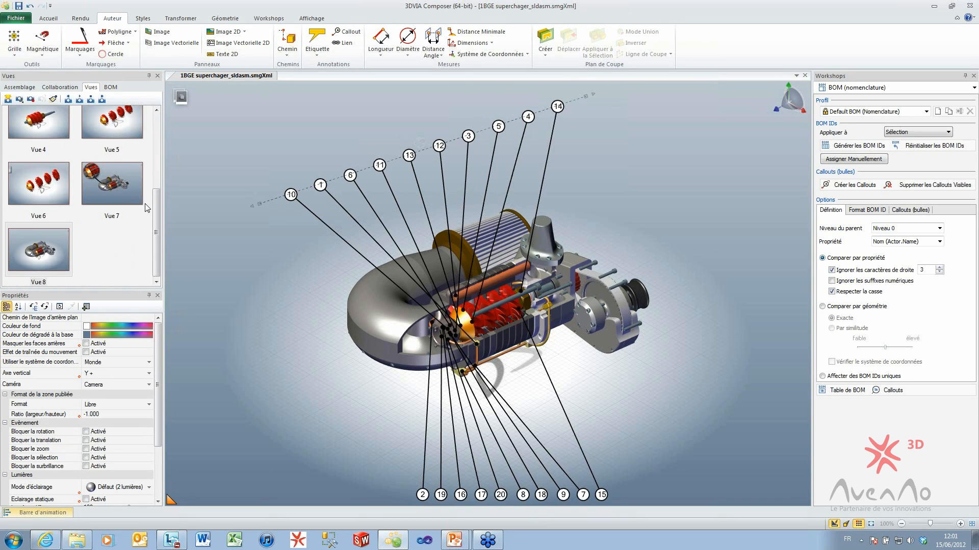
pyautogui.scroll(-3, 155, 212)
pyautogui.moveTo(156, 212); pyautogui.dragTo(158, 136)
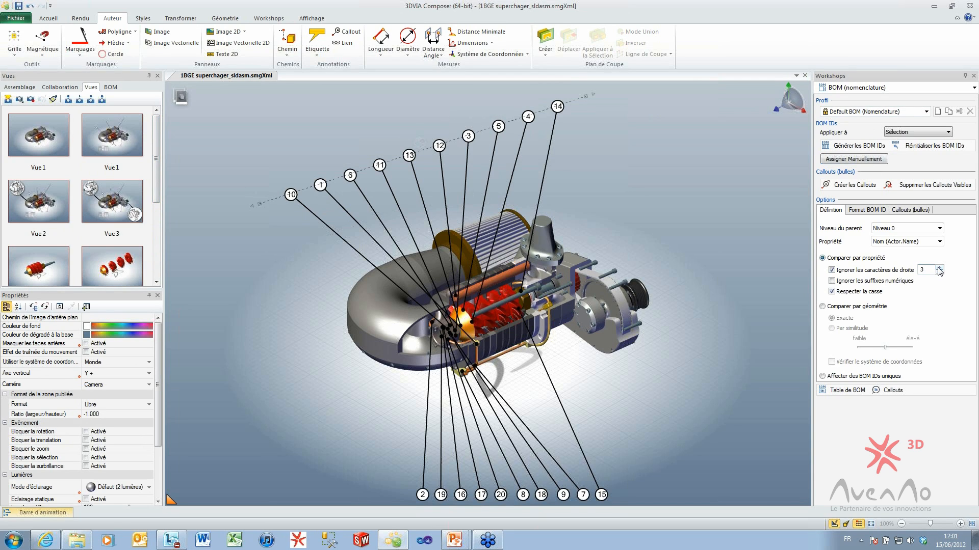
pyautogui.click(860, 390)
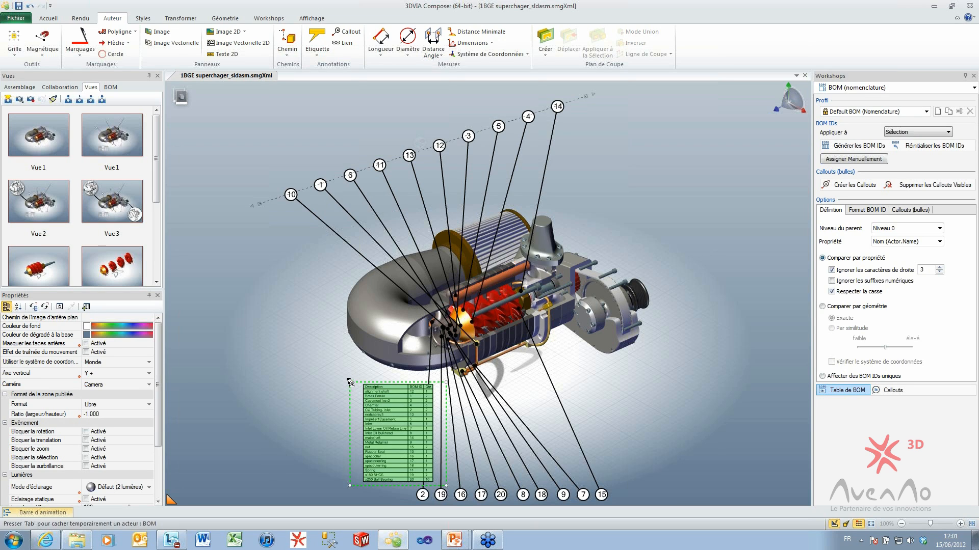
pyautogui.moveTo(350, 383); pyautogui.dragTo(198, 353)
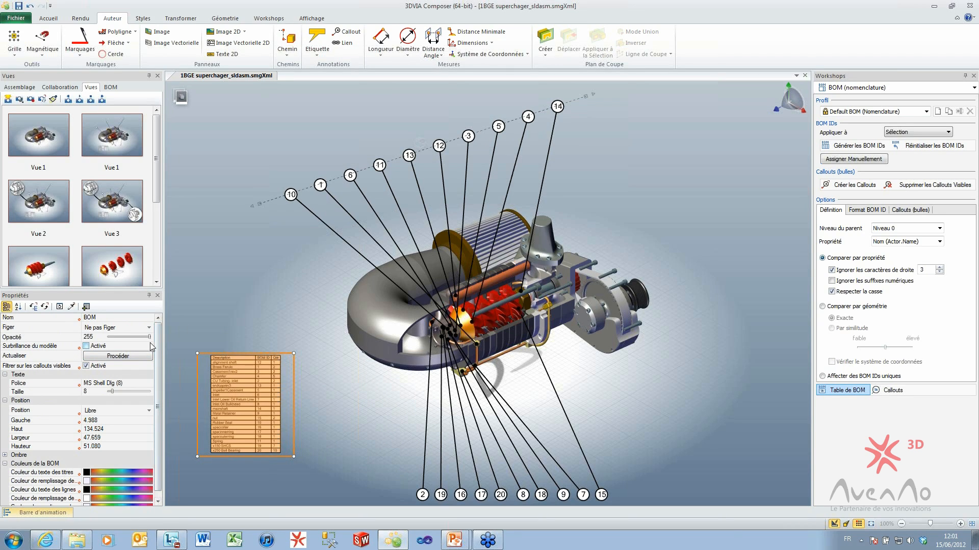
# Keep the BOM table's position as Libre and resize its frame to about 65 wide by 47 high.
pyautogui.scroll(-1, 155, 357)
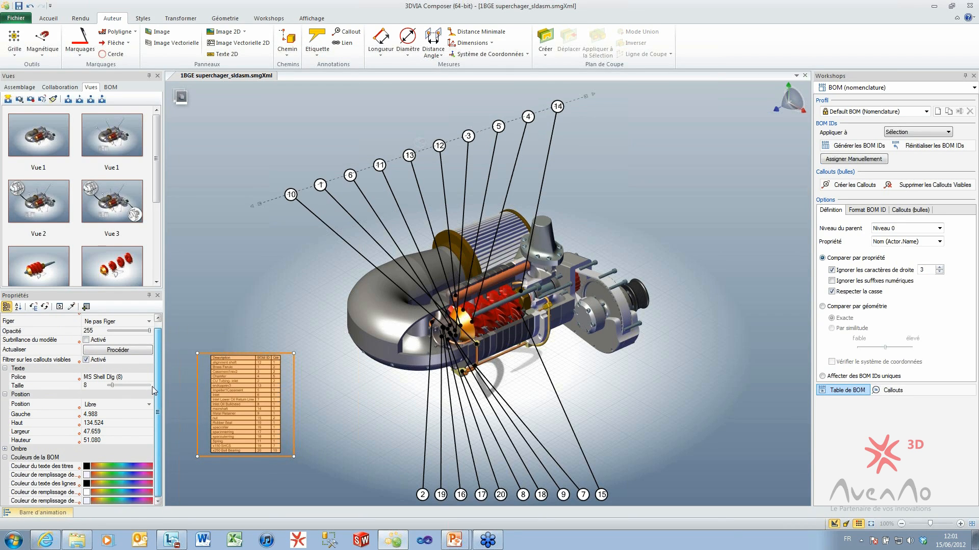
pyautogui.click(102, 404)
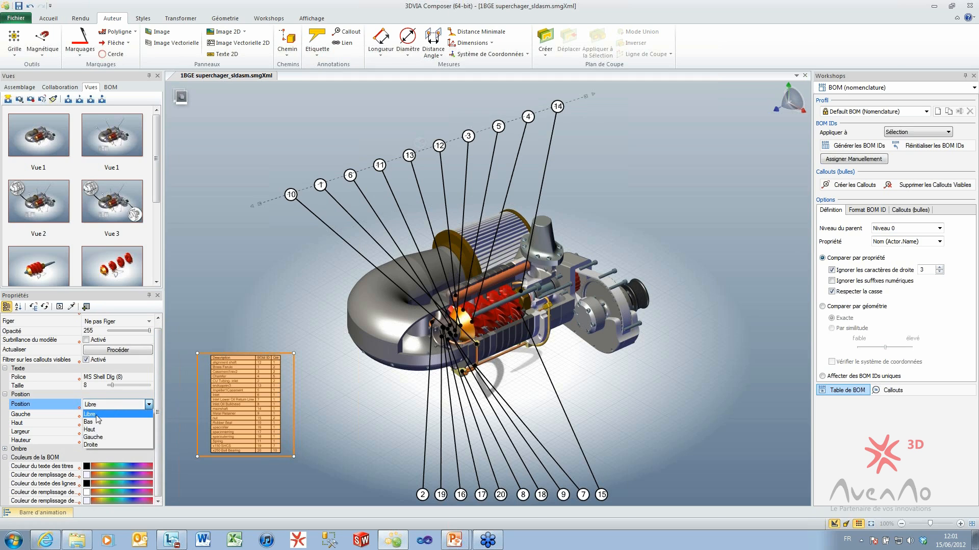
pyautogui.click(96, 415)
pyautogui.moveTo(294, 354); pyautogui.dragTo(330, 362)
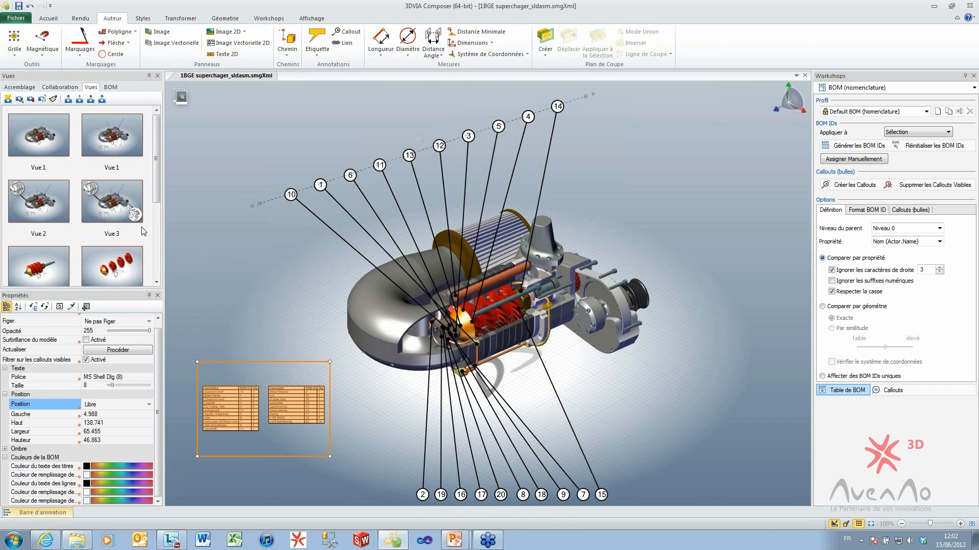
# Switch to Vue 2 without saving the current view, and clear the selection.
pyautogui.click(47, 204)
pyautogui.doubleClick(48, 204)
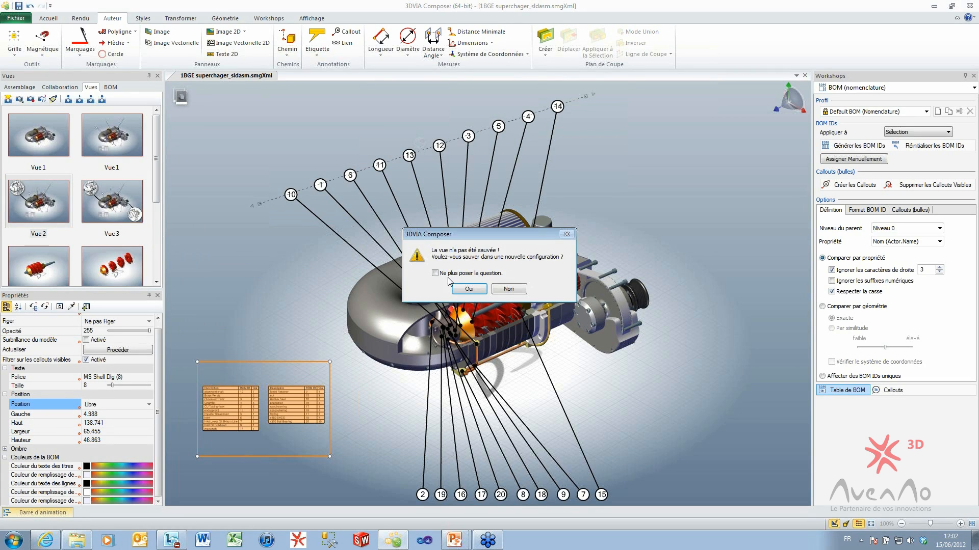
pyautogui.click(501, 294)
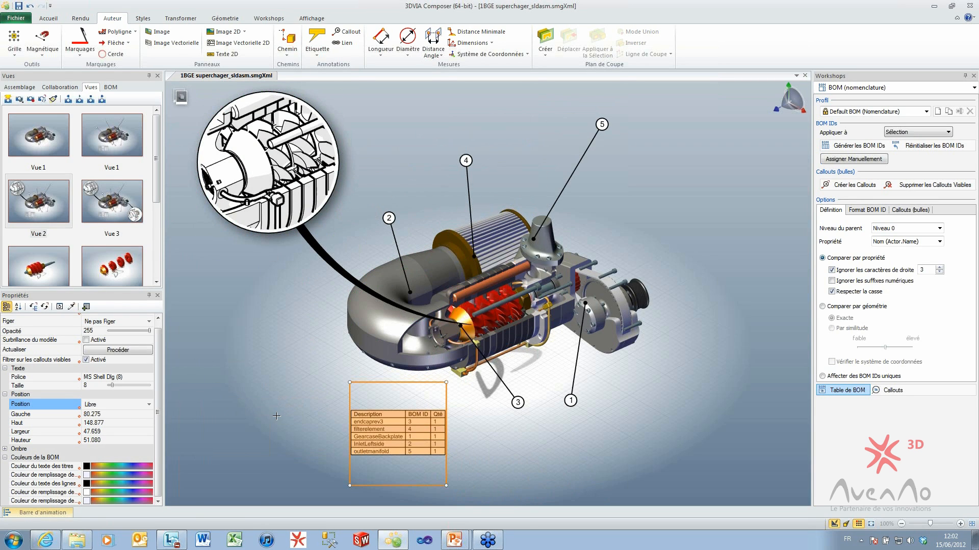
pyautogui.click(230, 391)
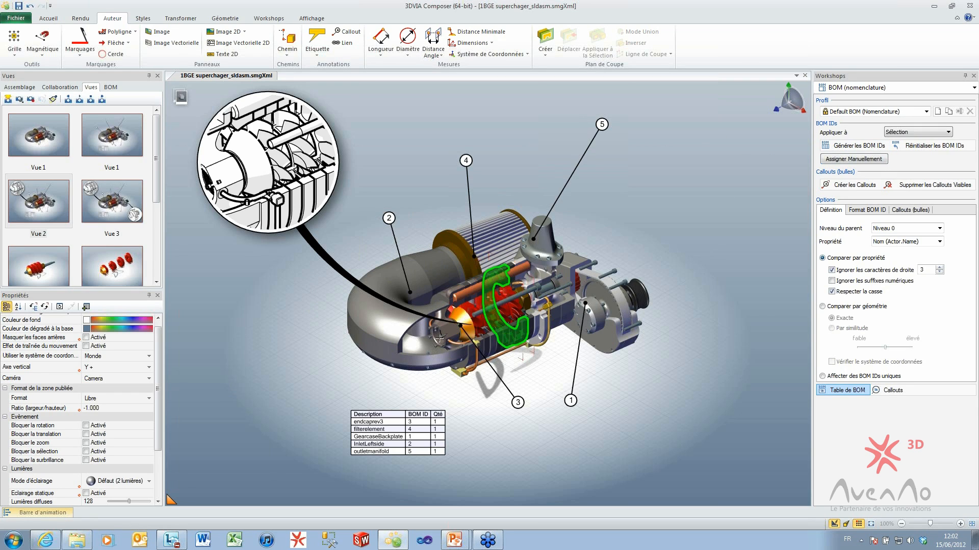
pyautogui.click(316, 358)
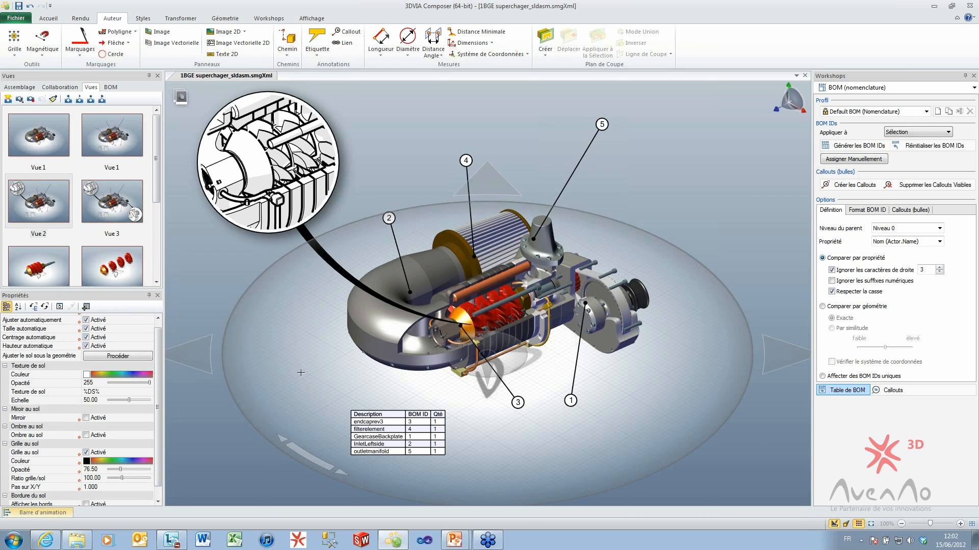
pyautogui.click(218, 258)
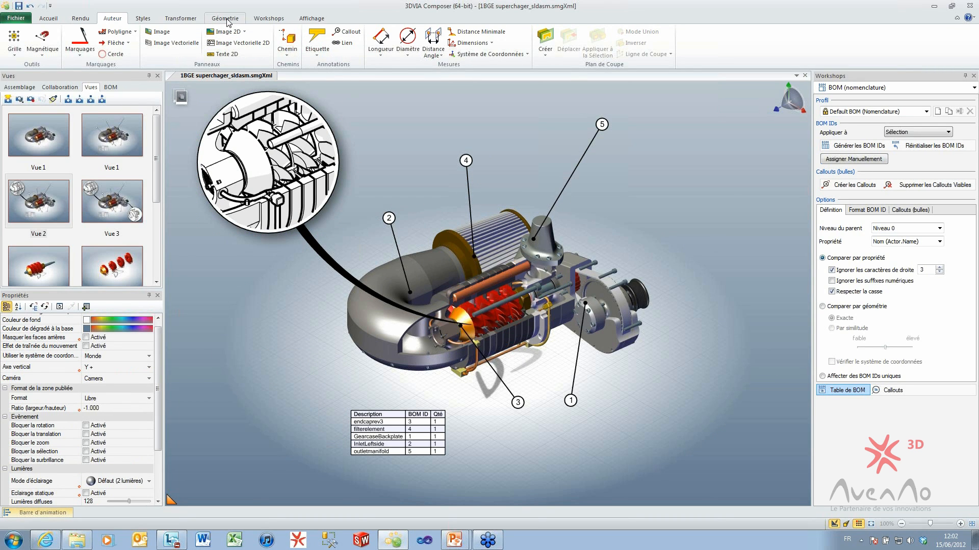
# Open the Image Haute Résolution workshop and try the automatic sizing options, ending with Taille (mm) as the automatic value.
pyautogui.click(269, 19)
pyautogui.click(262, 43)
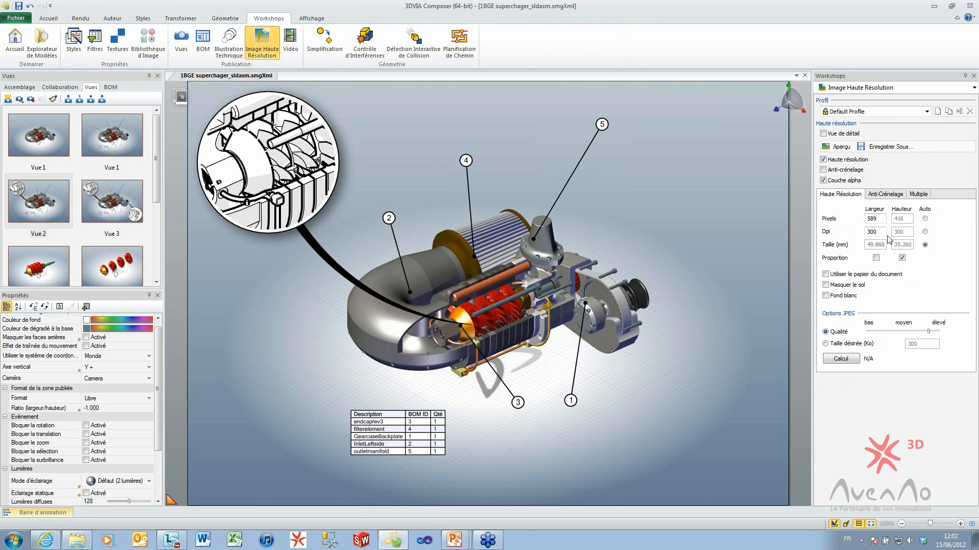
pyautogui.click(925, 232)
pyautogui.click(925, 245)
pyautogui.click(924, 219)
pyautogui.click(925, 245)
# Set the image width to 1920 pixels with Fond blanc and Masquer le sol enabled, and preview the result.
pyautogui.doubleClick(882, 218)
pyautogui.write('1920')
pyautogui.click(825, 296)
pyautogui.click(826, 285)
pyautogui.click(839, 146)
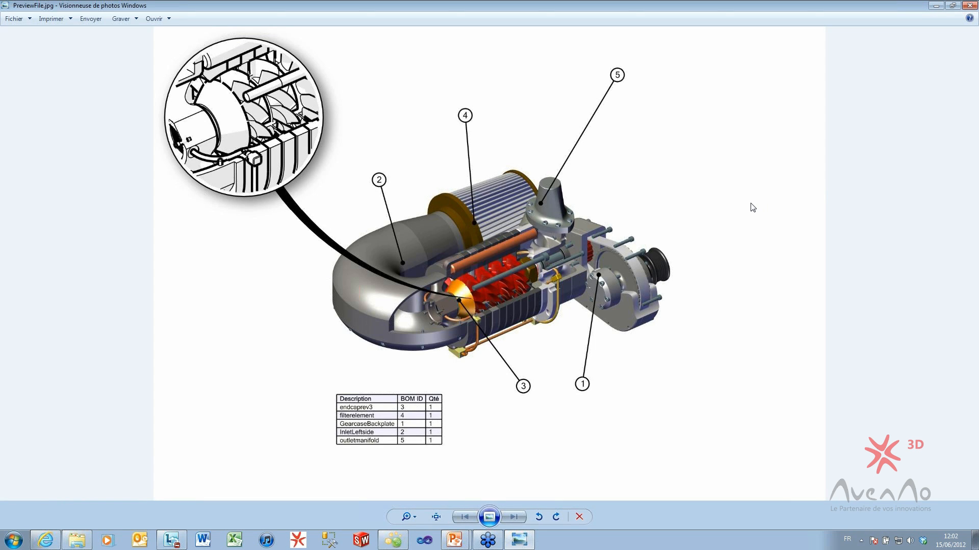
pyautogui.click(968, 5)
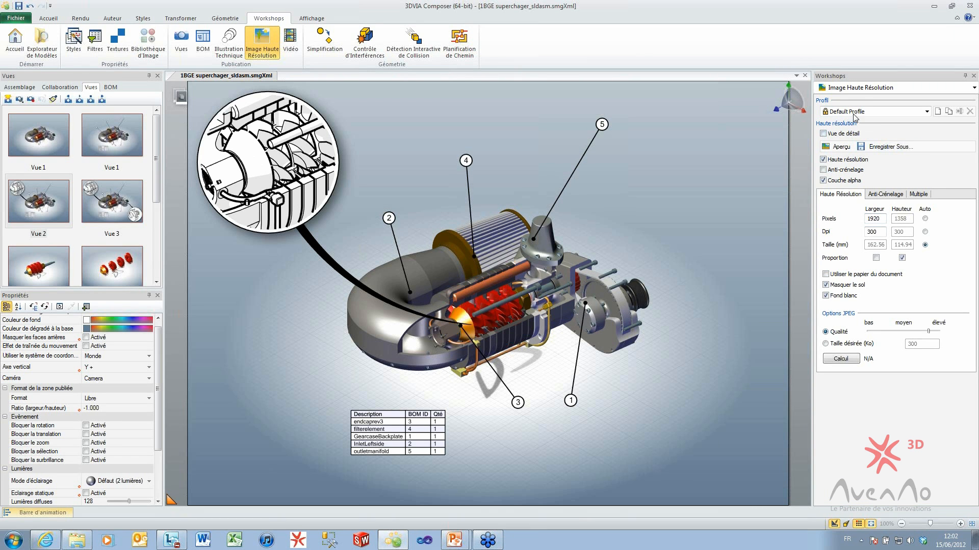
pyautogui.click(926, 111)
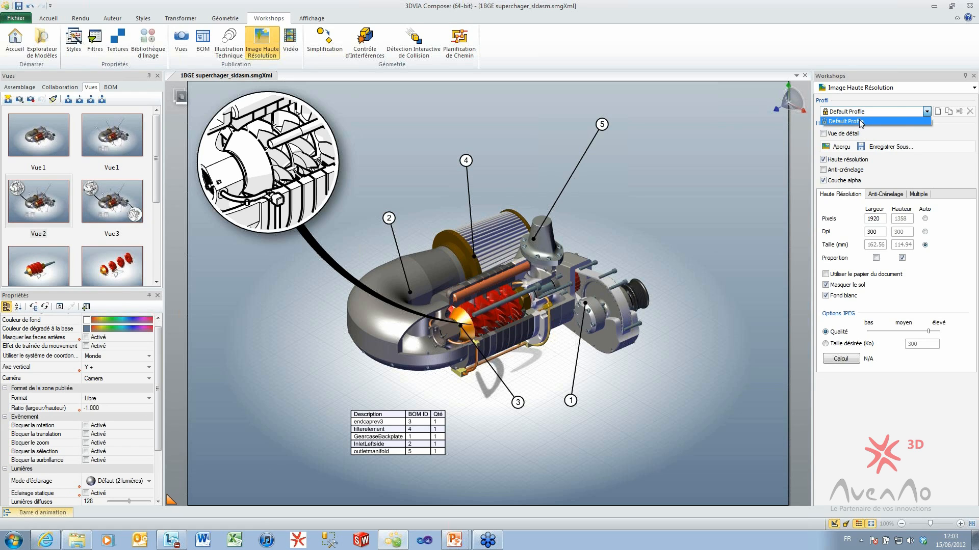
pyautogui.click(910, 169)
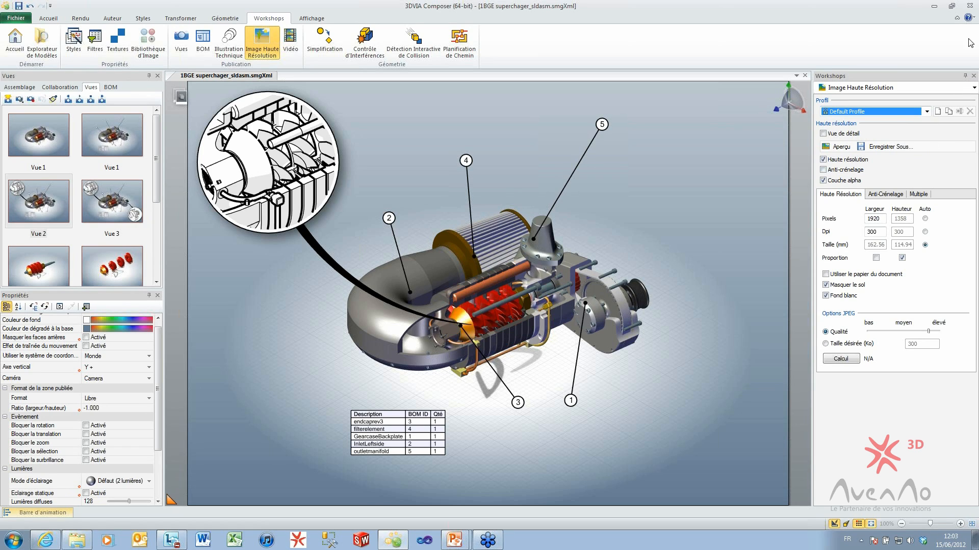
pyautogui.click(974, 28)
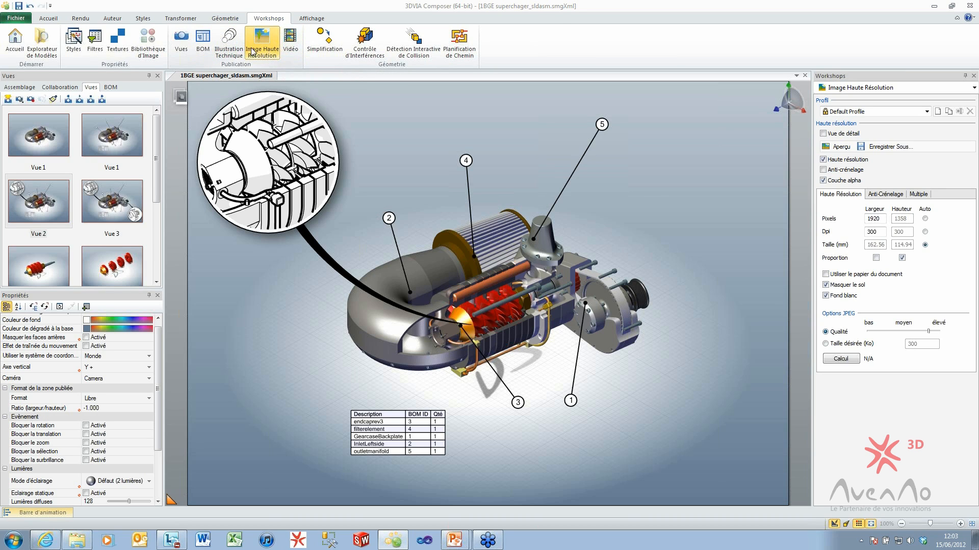
# Preview a technical illustration with the HLR (Silhouette per object) + Shadows profile, allowing the blocked content and enlarging the preview to full screen.
pyautogui.click(229, 44)
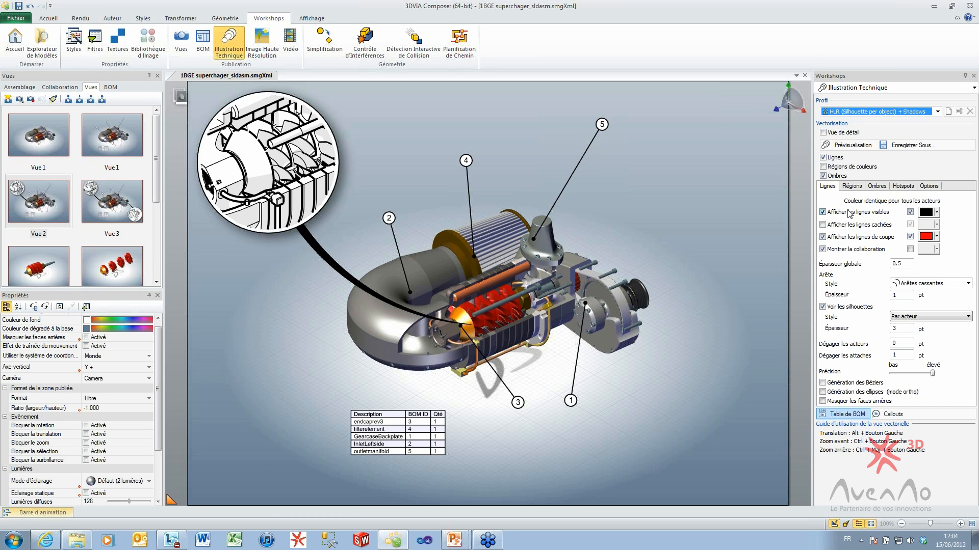
pyautogui.click(852, 145)
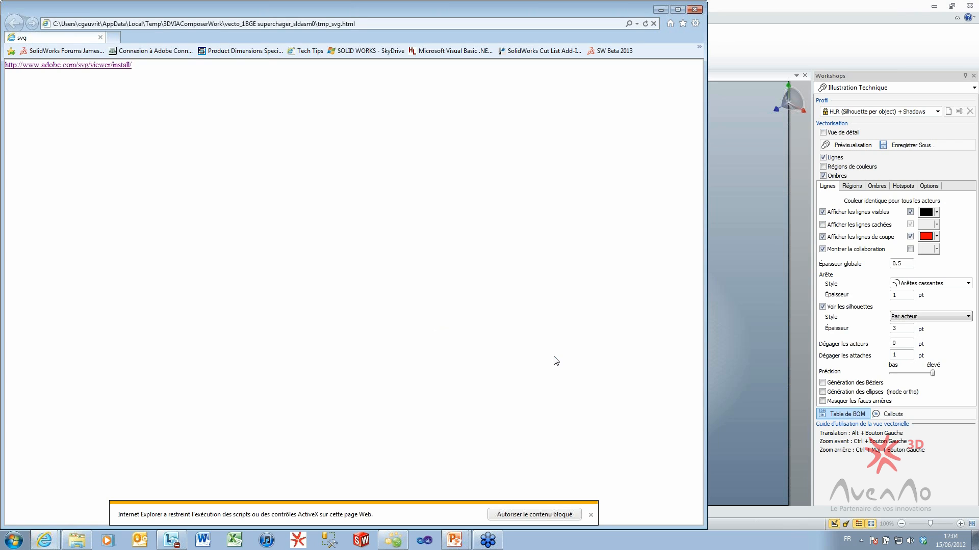
pyautogui.click(490, 514)
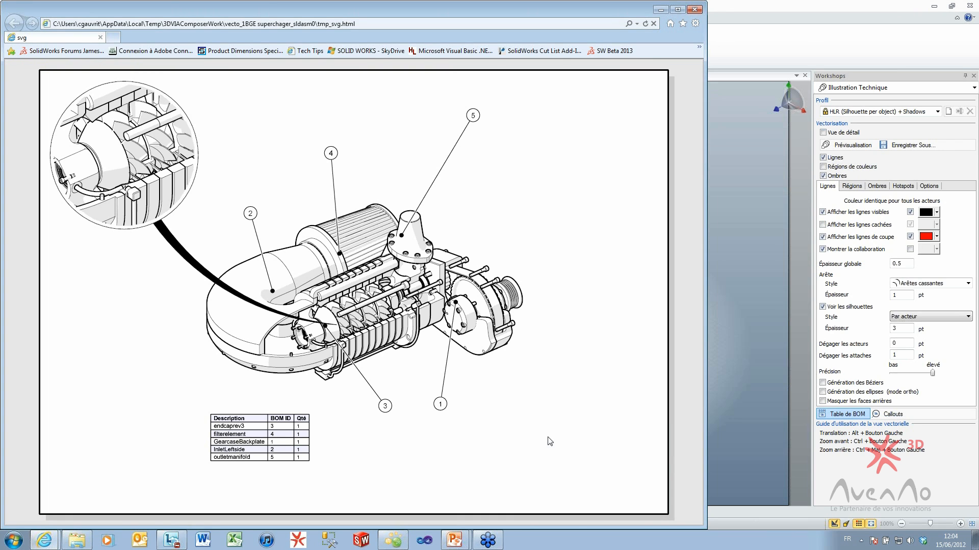
pyautogui.moveTo(551, 12); pyautogui.dragTo(549, 0)
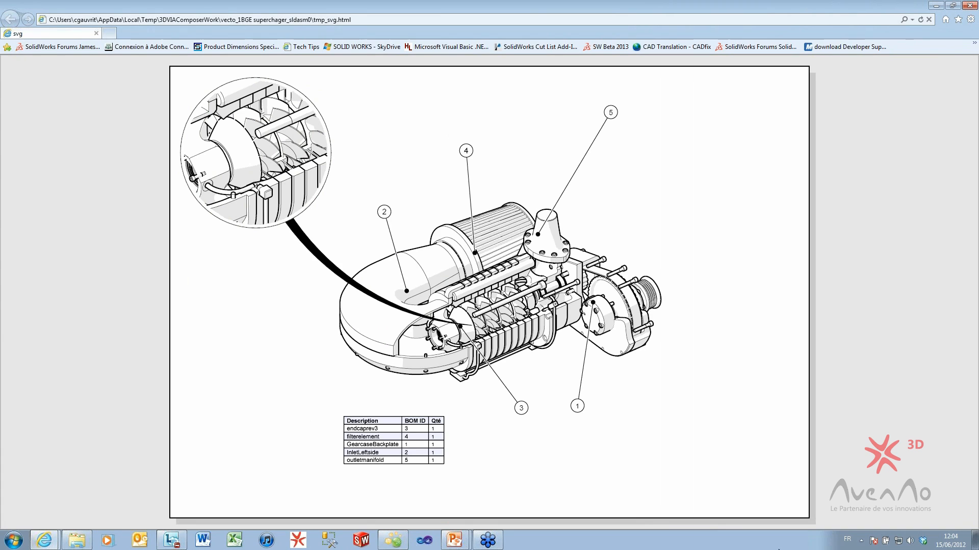
# Examine callouts 1 and 3 in the vector preview of the supercharger, and close the preview.
pyautogui.moveTo(578, 412)
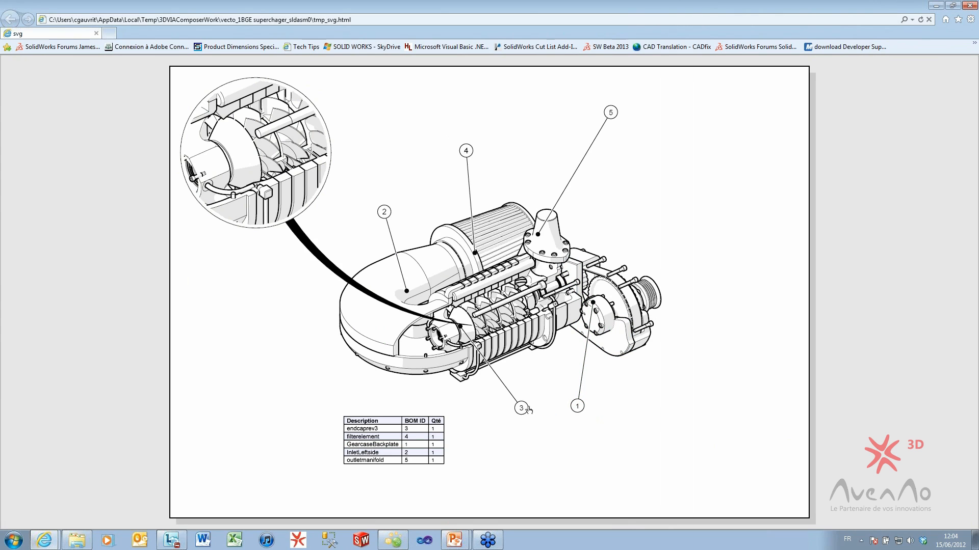
pyautogui.moveTo(522, 409)
pyautogui.click(967, 5)
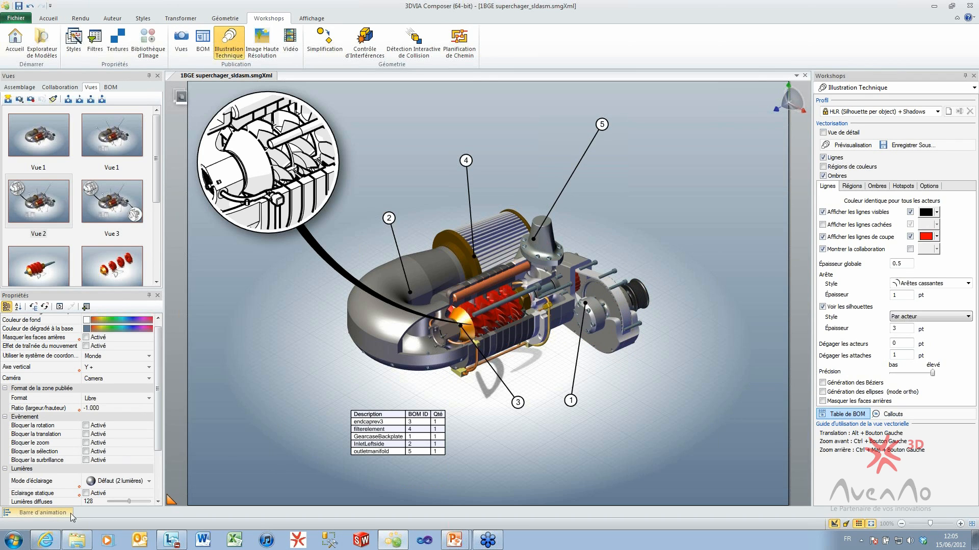
# Open 1BGE superchager_sldasm.svg from the webcast's SVG folder, allow its blocked content, and maximize the browser window.
pyautogui.click(81, 540)
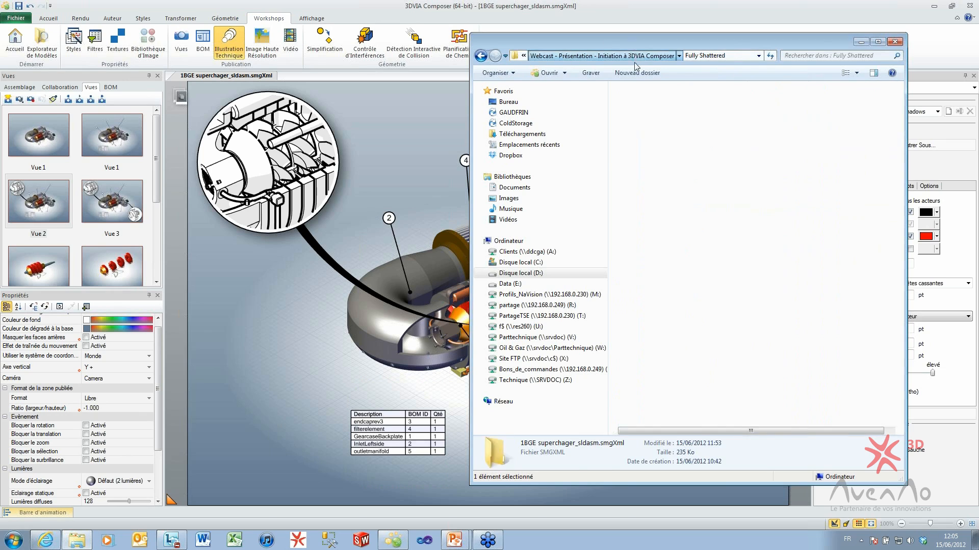
pyautogui.doubleClick(644, 123)
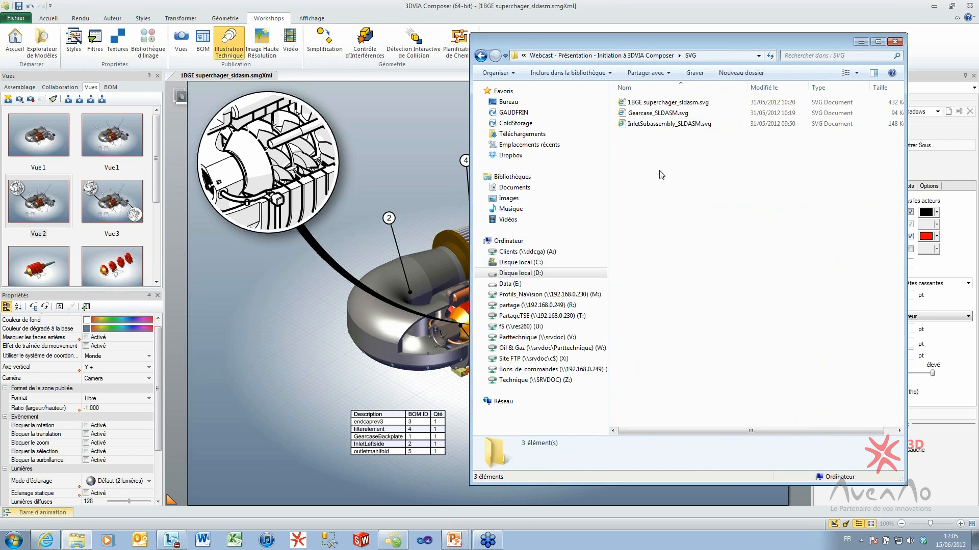
pyautogui.doubleClick(668, 102)
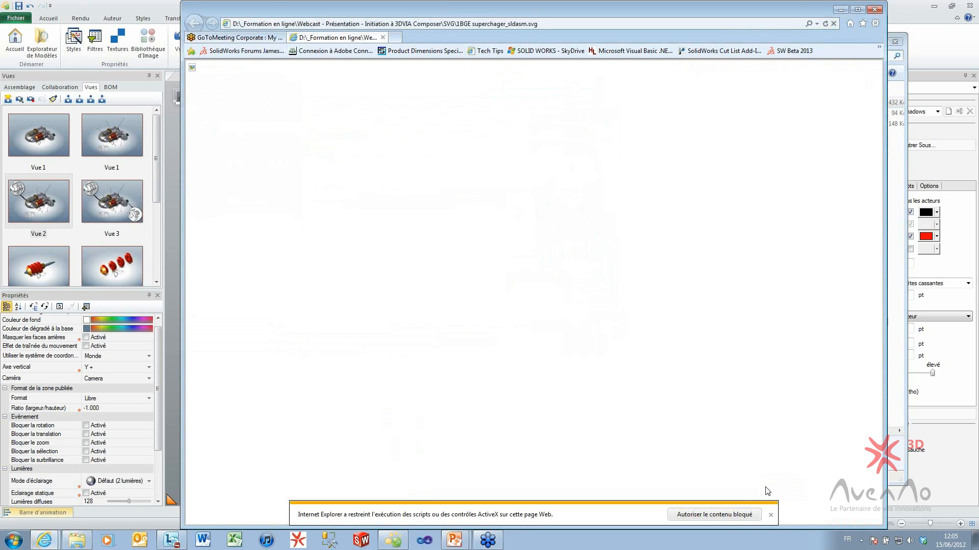
pyautogui.click(714, 515)
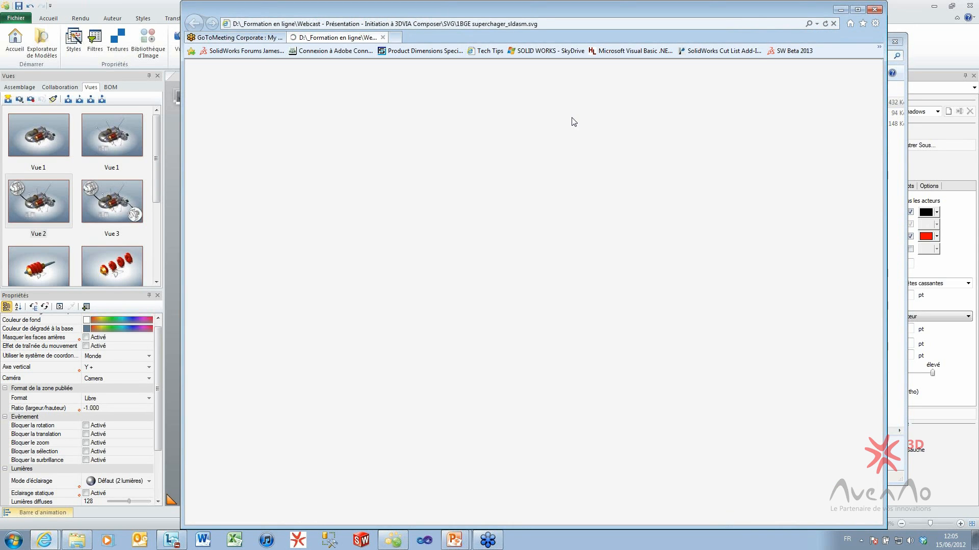
pyautogui.doubleClick(520, 11)
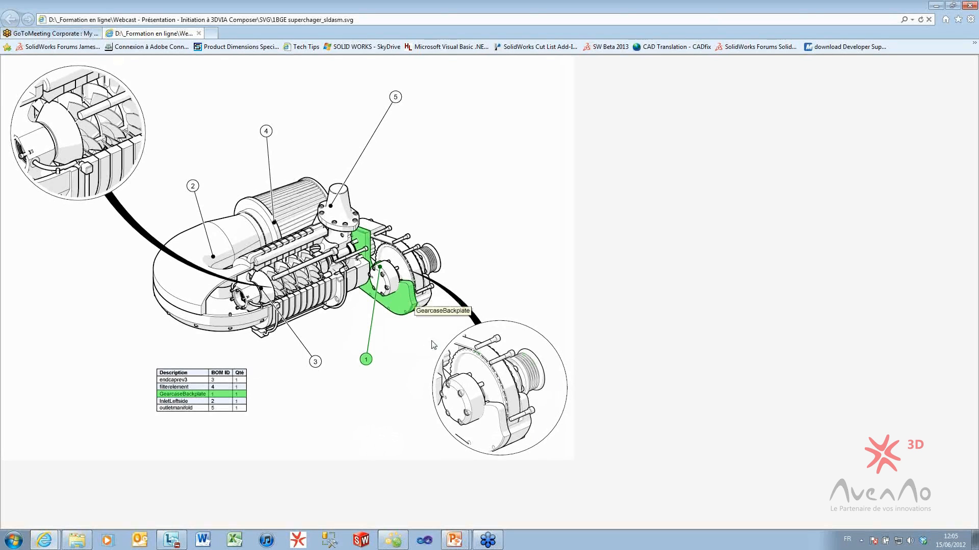
# Try to follow the link on the gearcase detail view, and close the illustration.
pyautogui.click(470, 358)
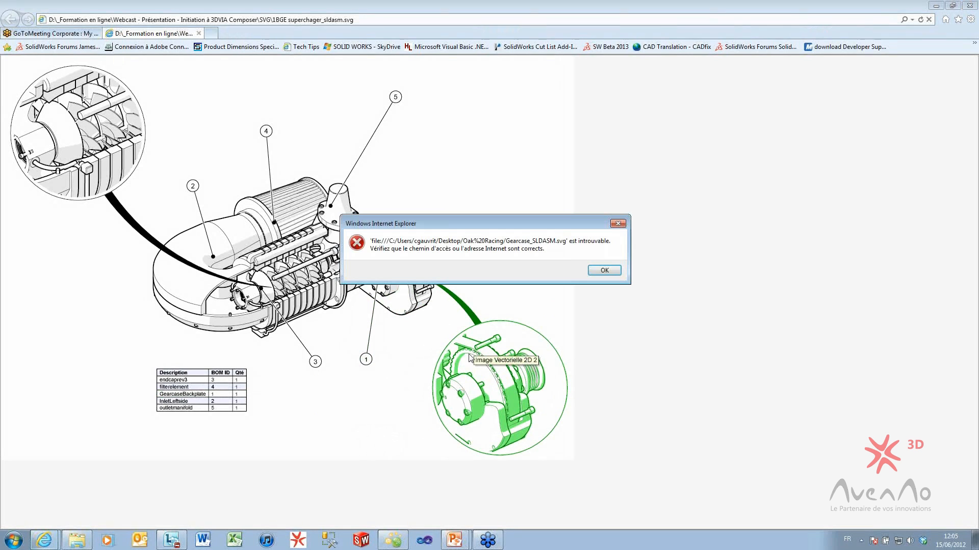
pyautogui.click(604, 271)
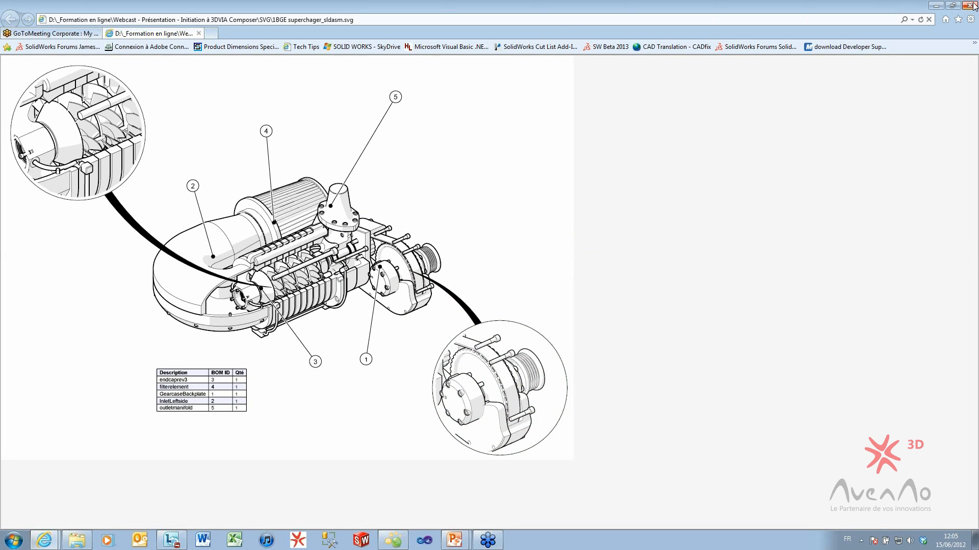
pyautogui.click(199, 34)
# Locate the Oak Racing folder under _CLIENTS > Support Technique on drive D, and open 1BGE superchager_sldasm.svg from its desktop copy.
pyautogui.click(77, 540)
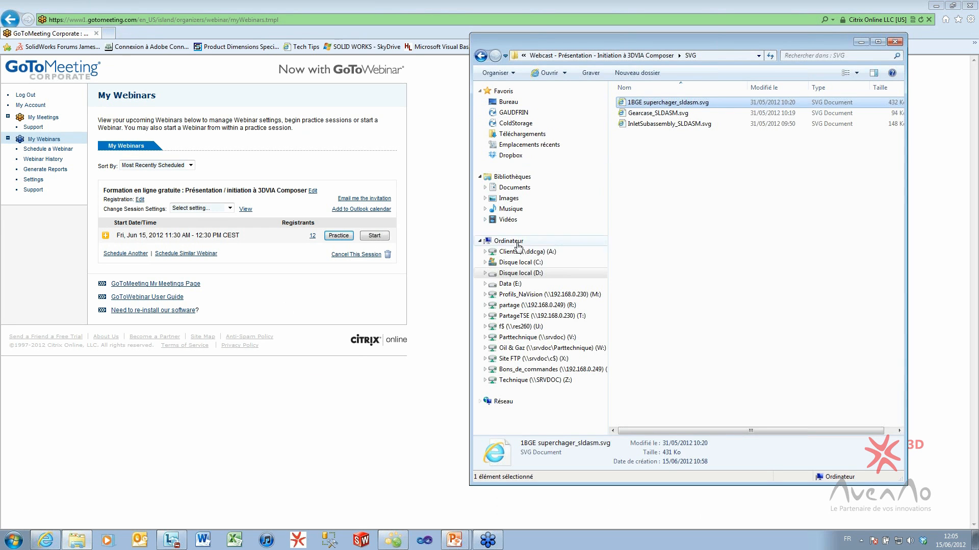
pyautogui.click(522, 274)
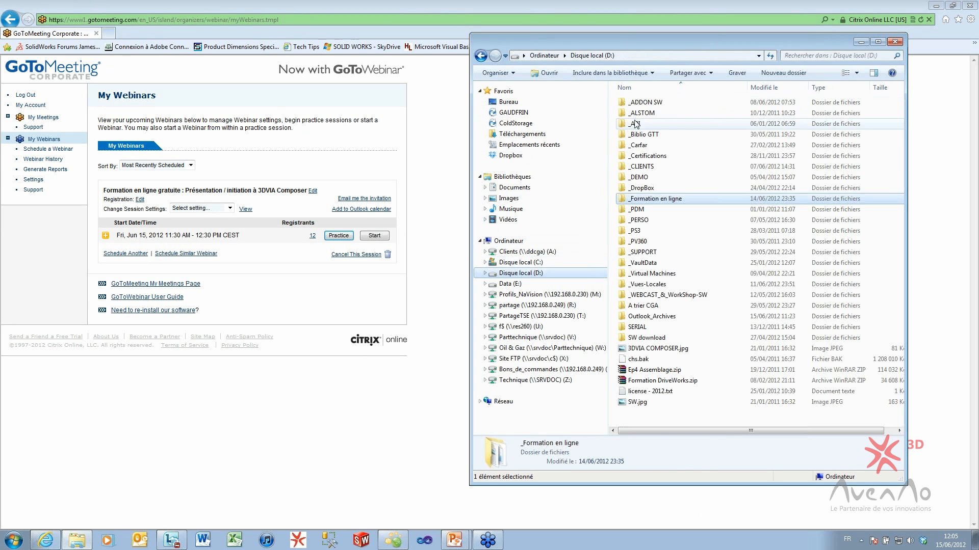
pyautogui.doubleClick(641, 166)
pyautogui.doubleClick(649, 156)
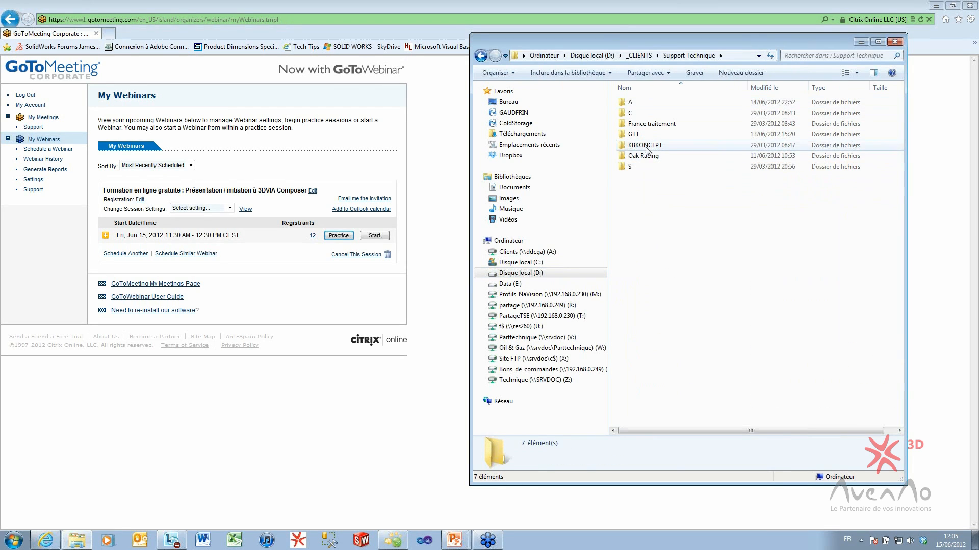
pyautogui.doubleClick(644, 155)
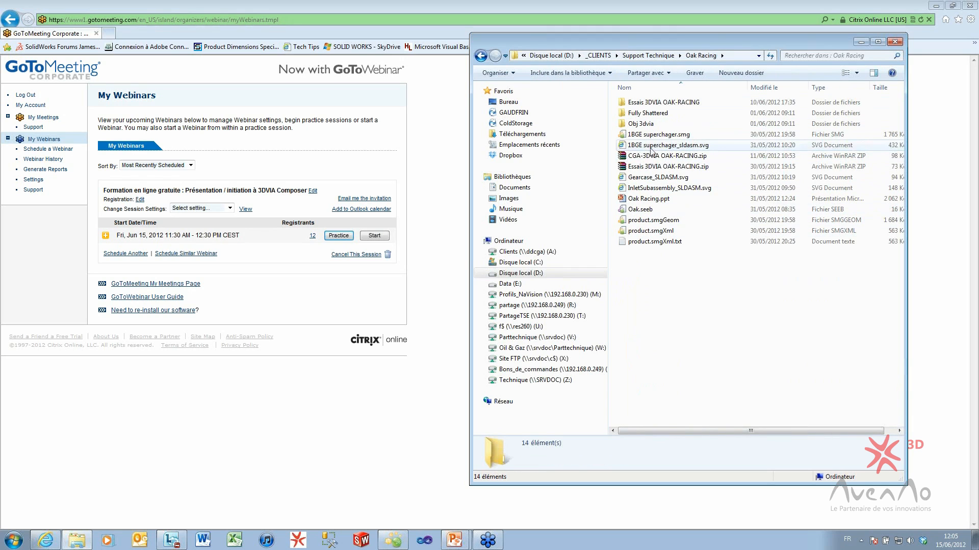
pyautogui.doubleClick(651, 147)
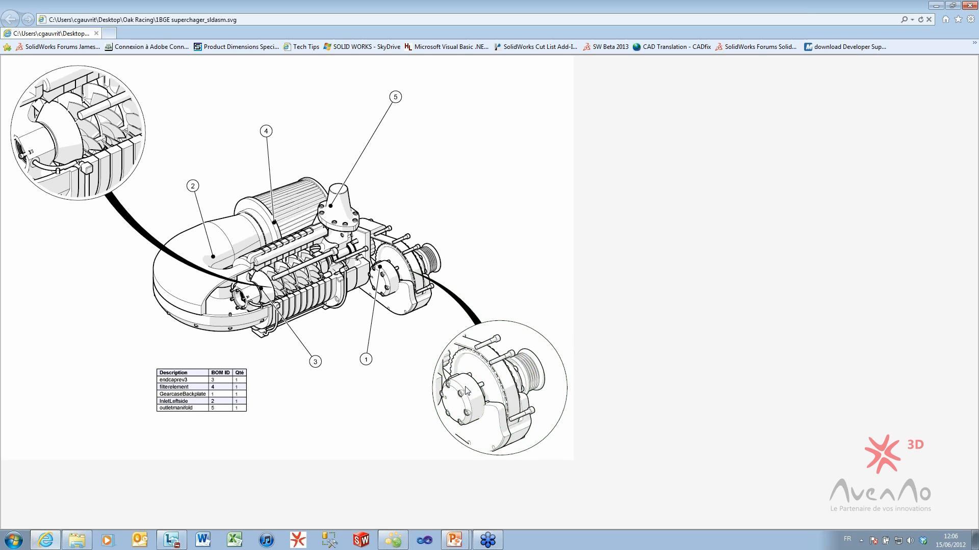
# Follow the gearcase detail link, return to the main illustration, follow the inlet detail link, and put away the browser and folder windows.
pyautogui.click(492, 368)
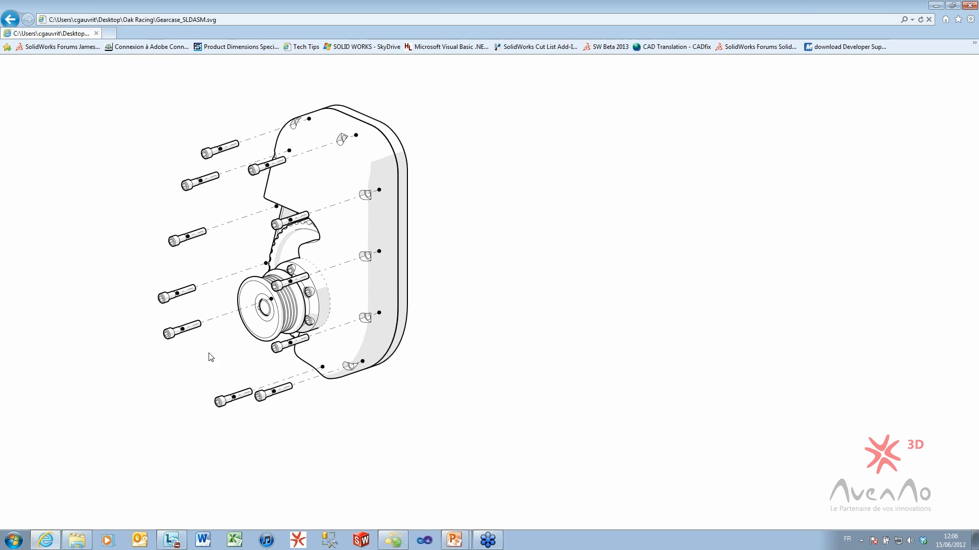
pyautogui.click(3, 21)
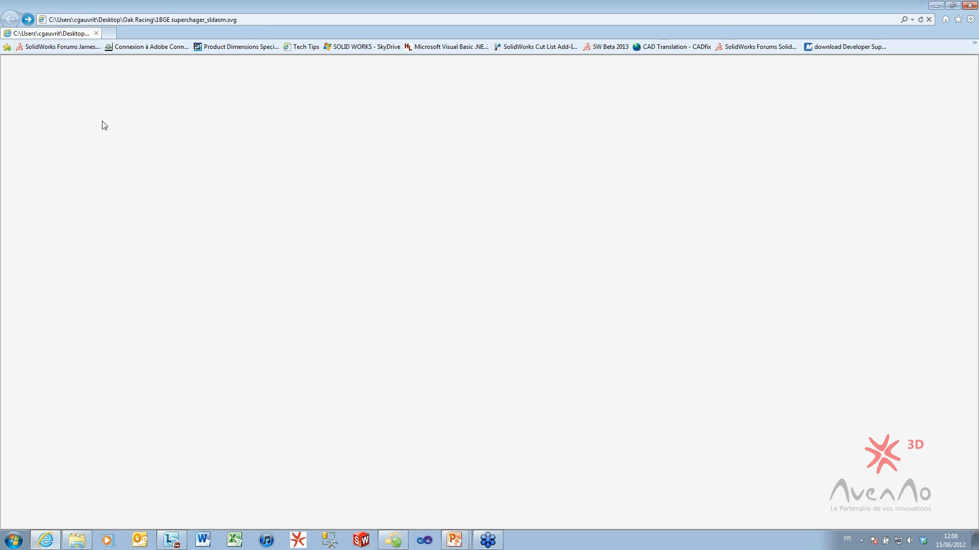
pyautogui.click(92, 141)
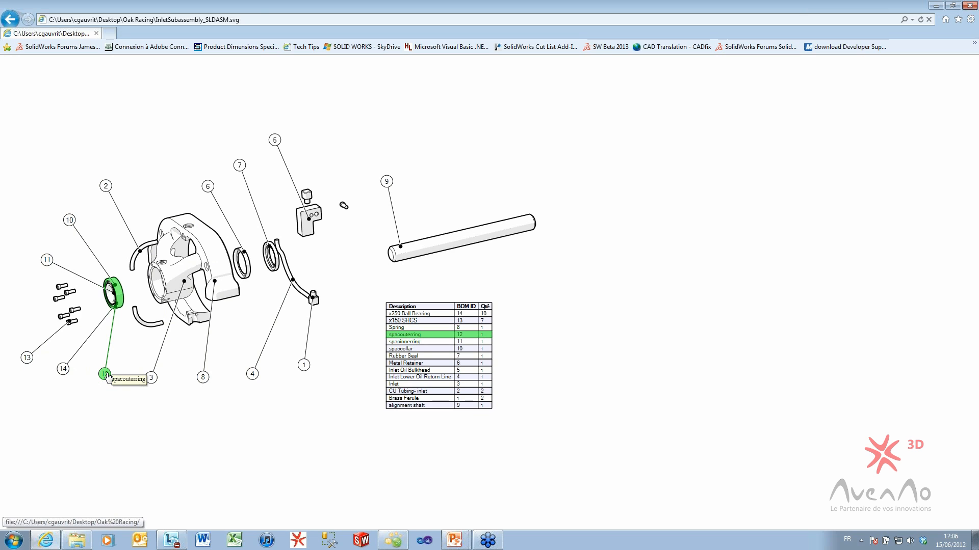
pyautogui.doubleClick(7, 9)
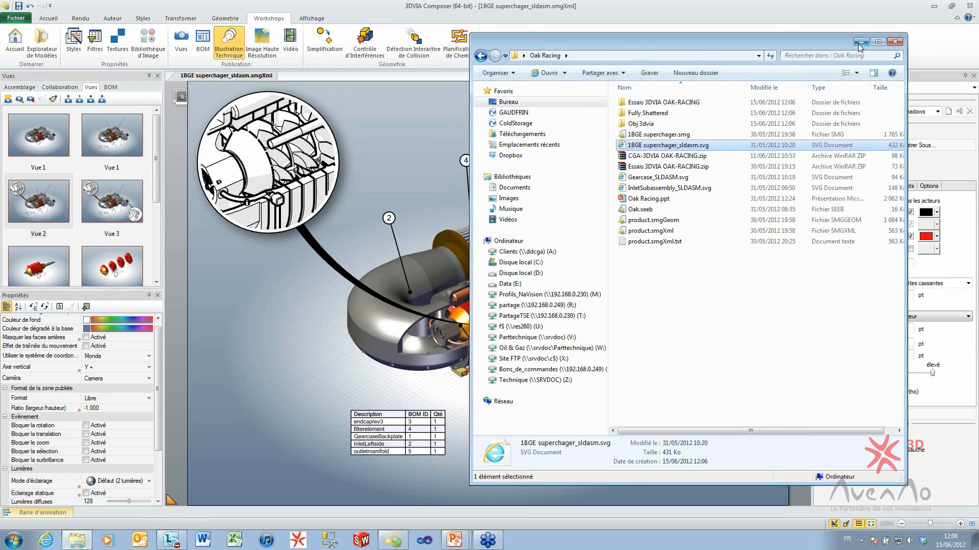
pyautogui.click(860, 42)
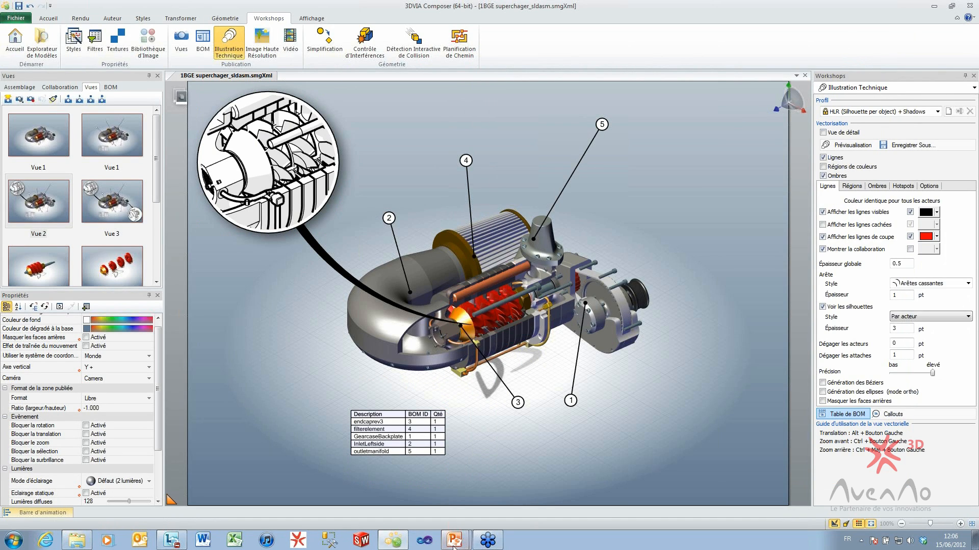
# Switch to the PowerPoint slideshow and advance to the "Workshop – Illustration technique" slide.
pyautogui.moveTo(453, 543)
pyautogui.click(449, 509)
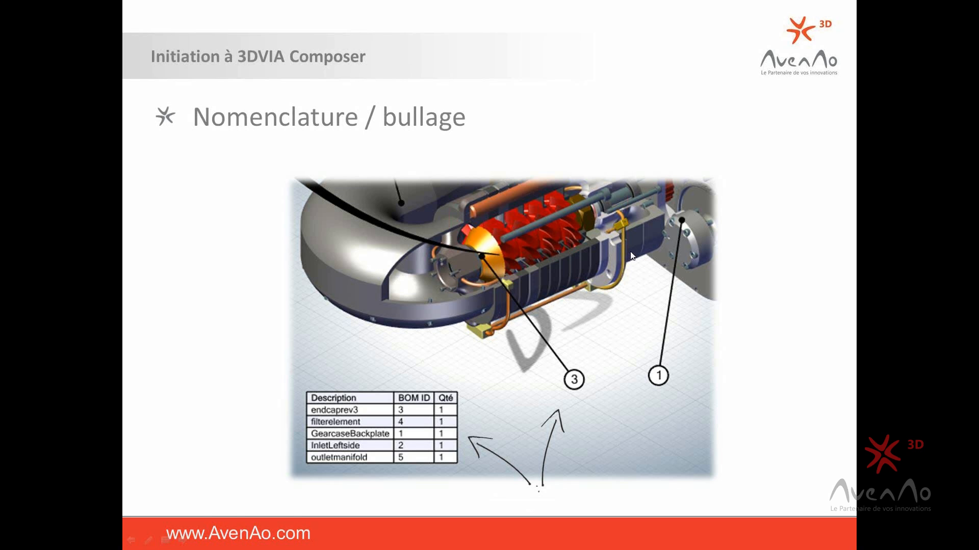
pyautogui.click(770, 284)
pyautogui.click(770, 284)
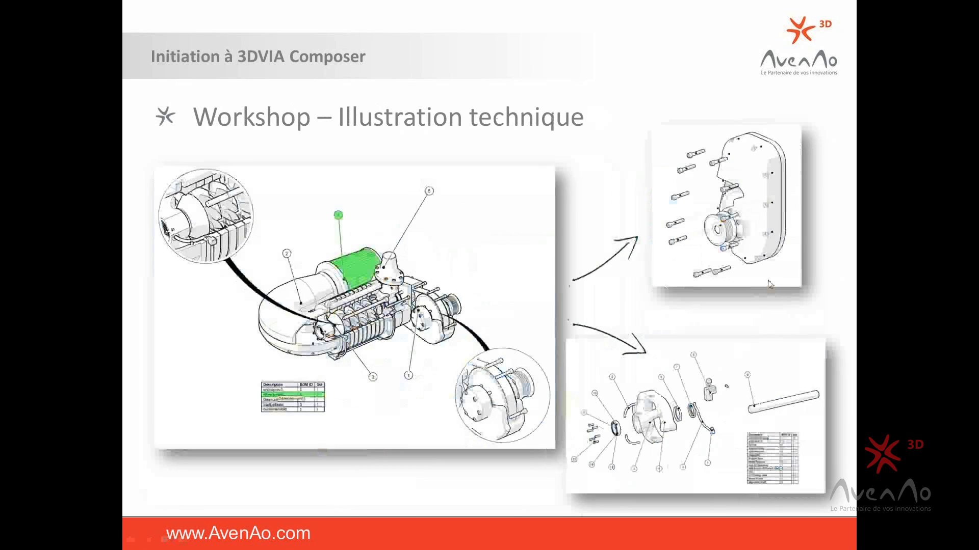